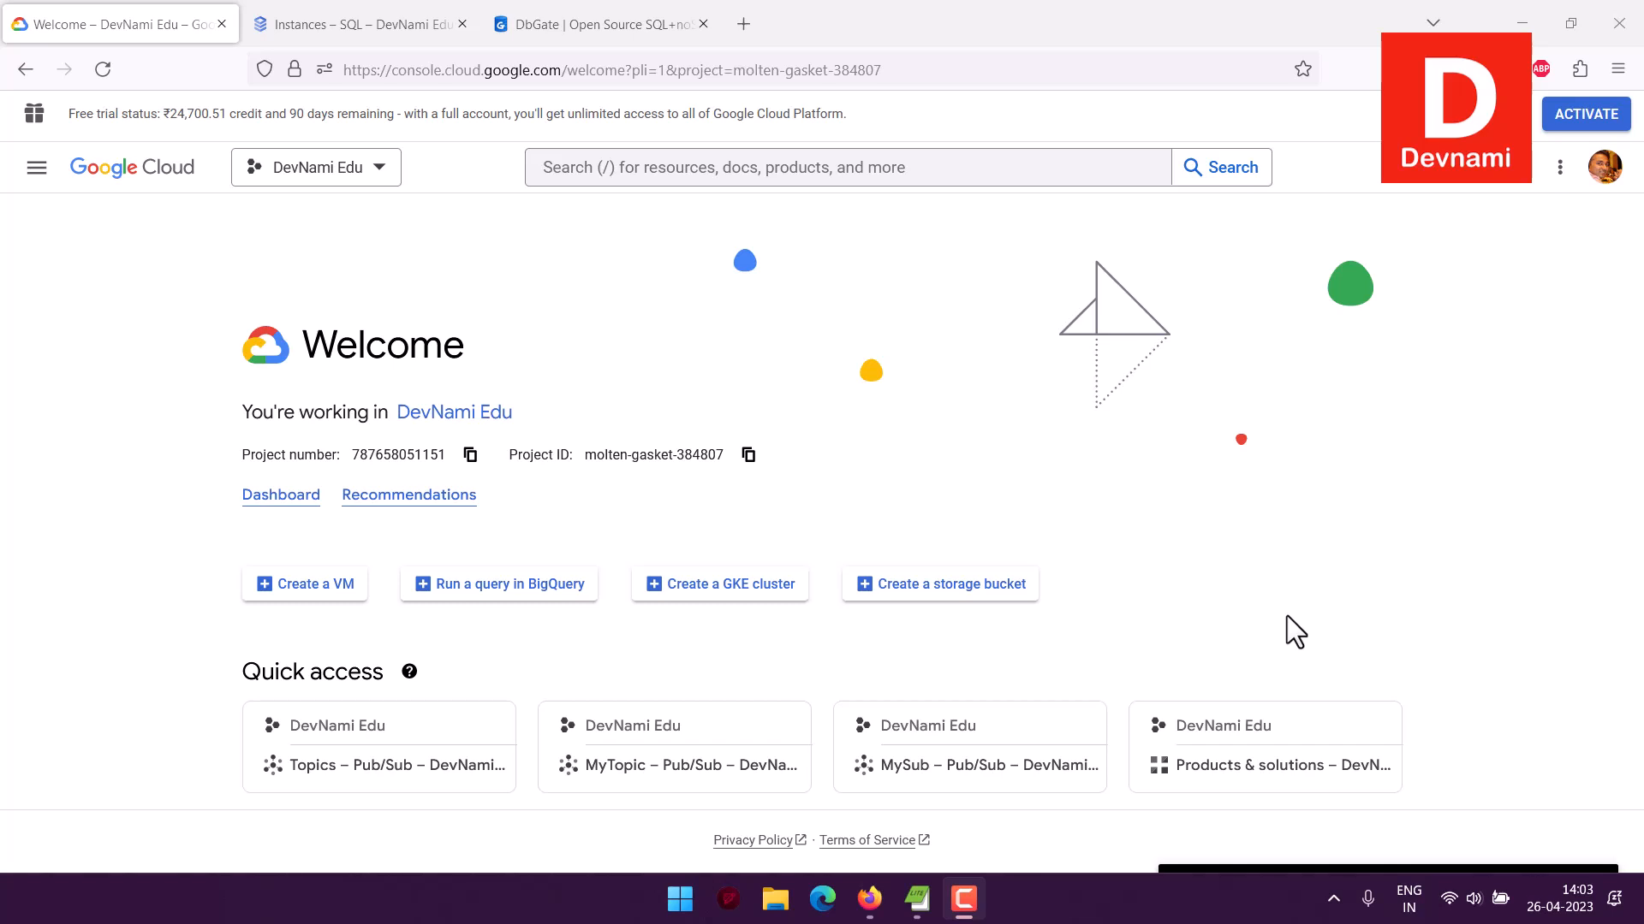
# Switch to the DbGate website and look through its download options, supported databases, platforms and screenshots.
pyautogui.click(583, 24)
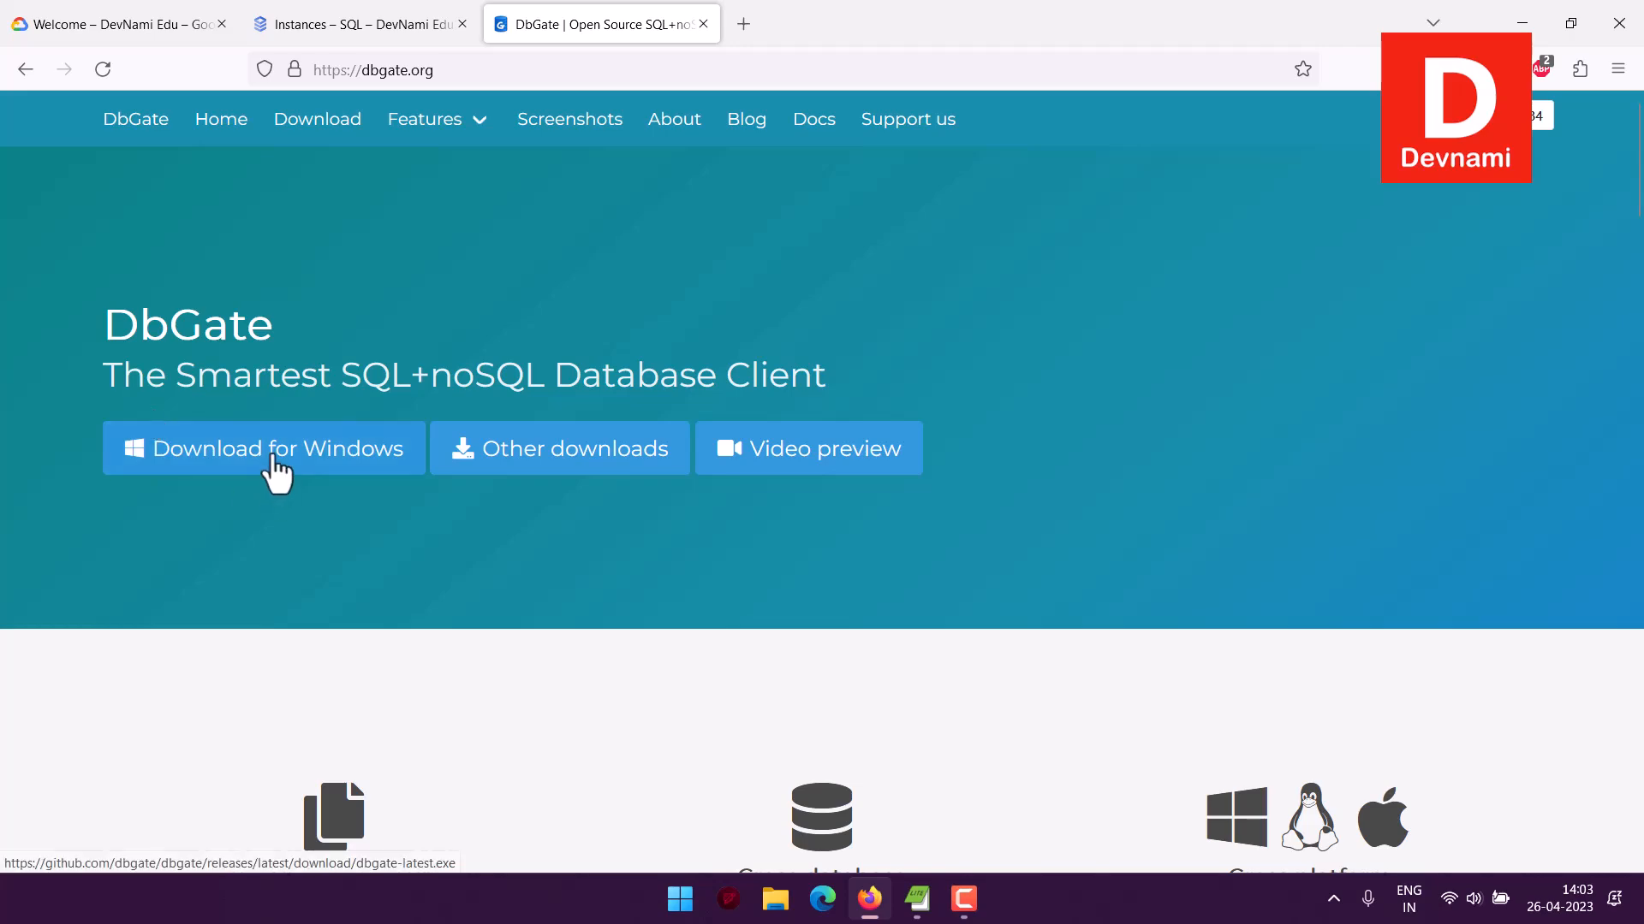
pyautogui.scroll(-5, 505, 539)
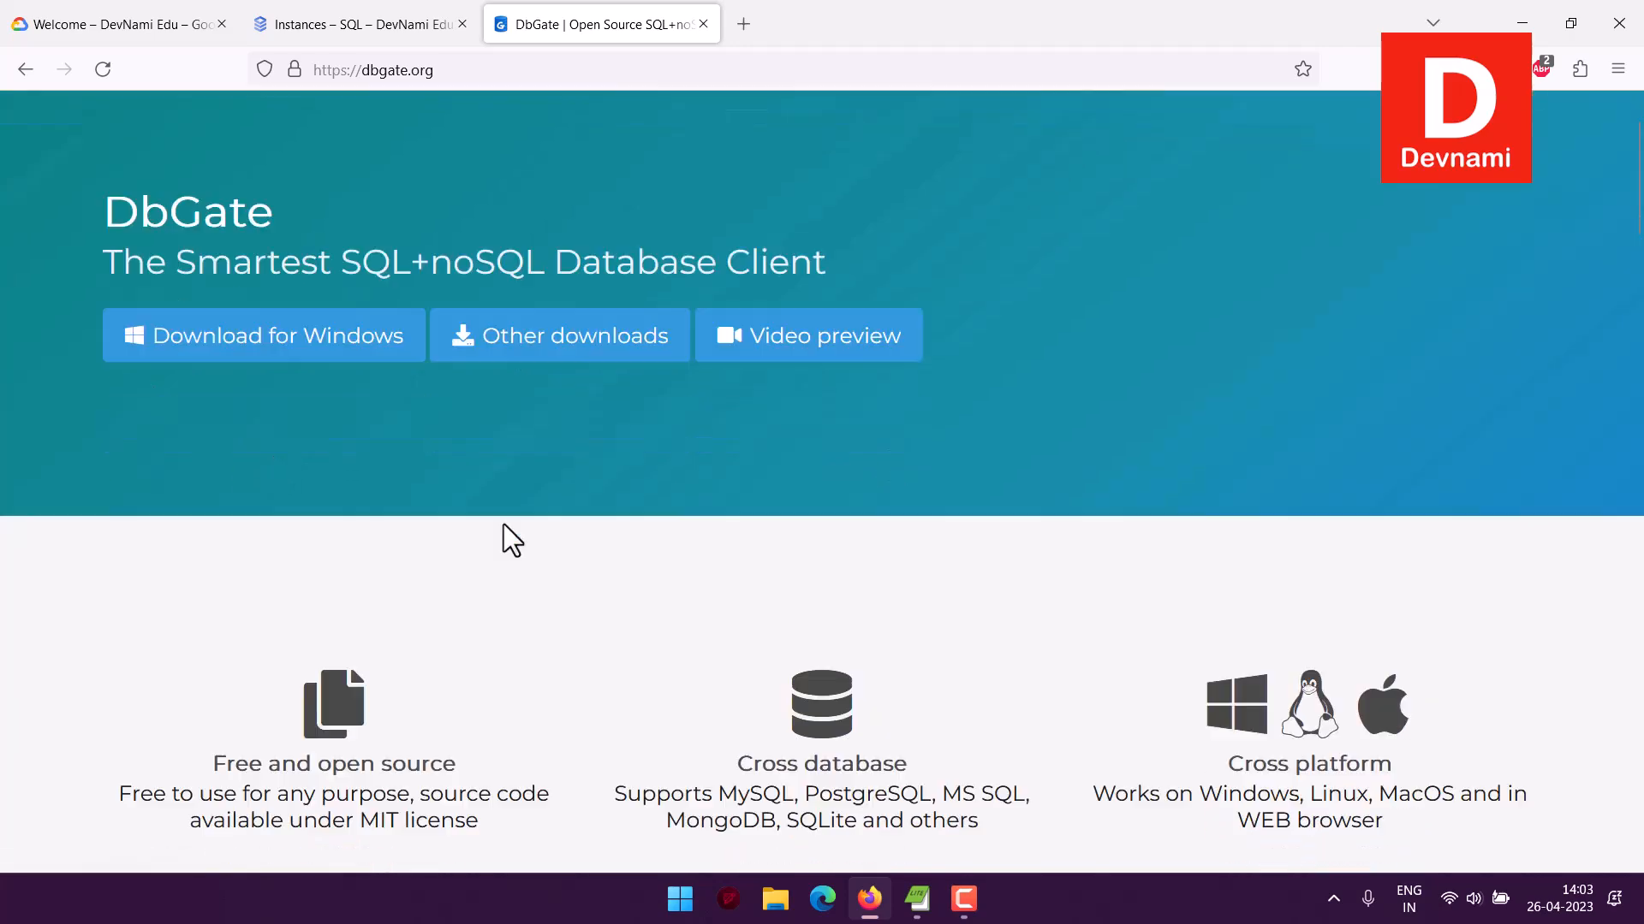
pyautogui.scroll(-5, 503, 524)
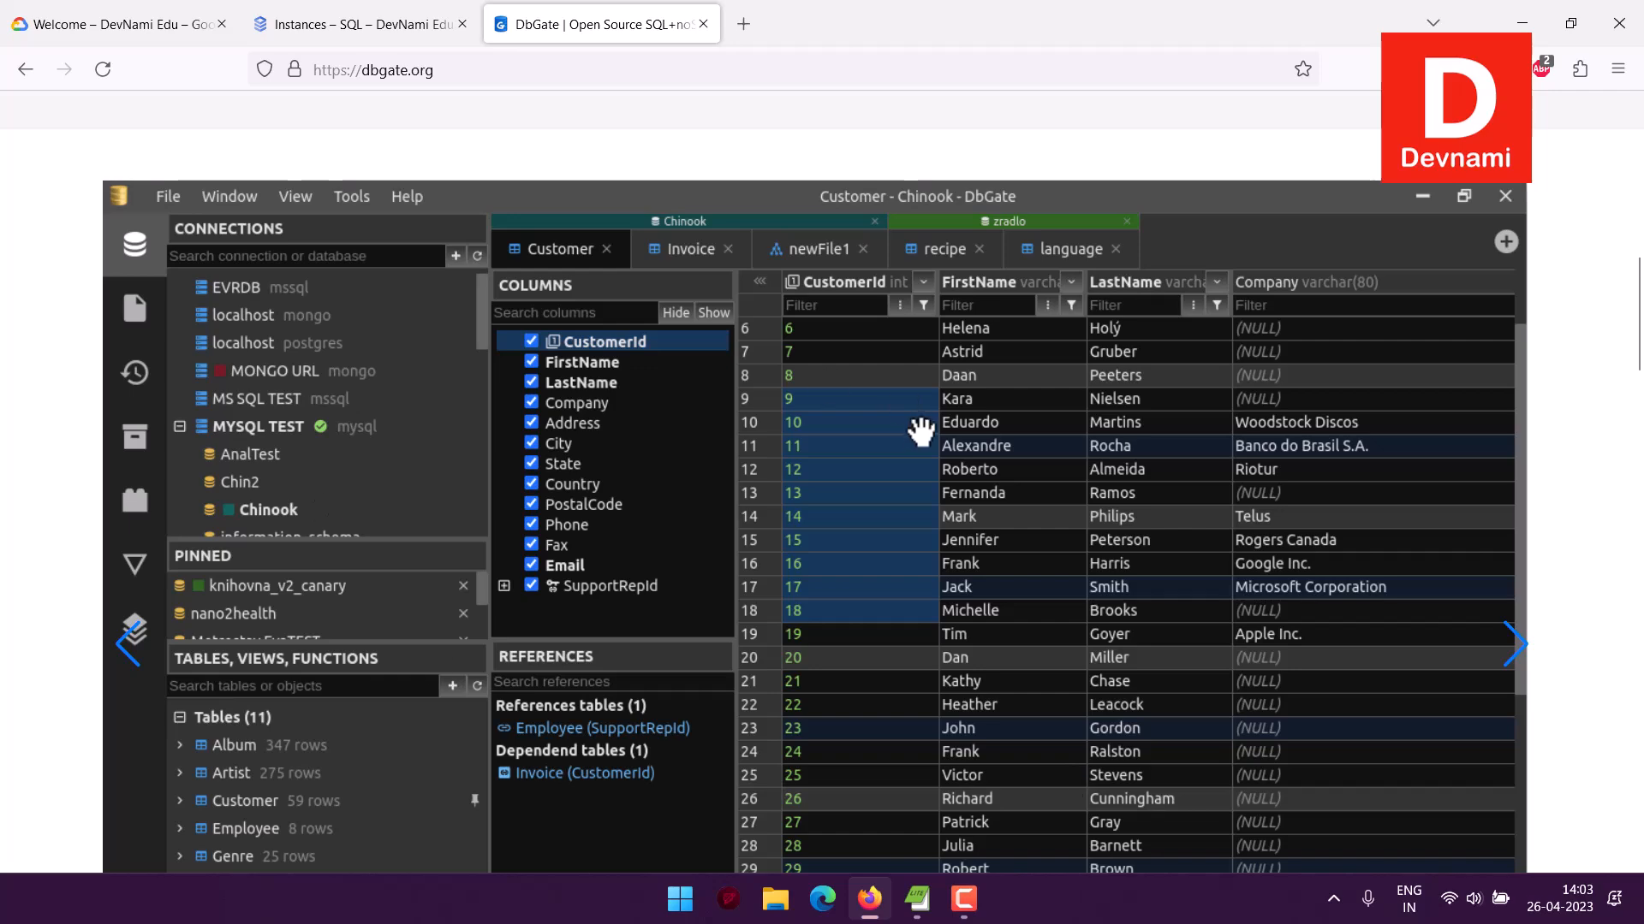
pyautogui.scroll(-4, 38, 429)
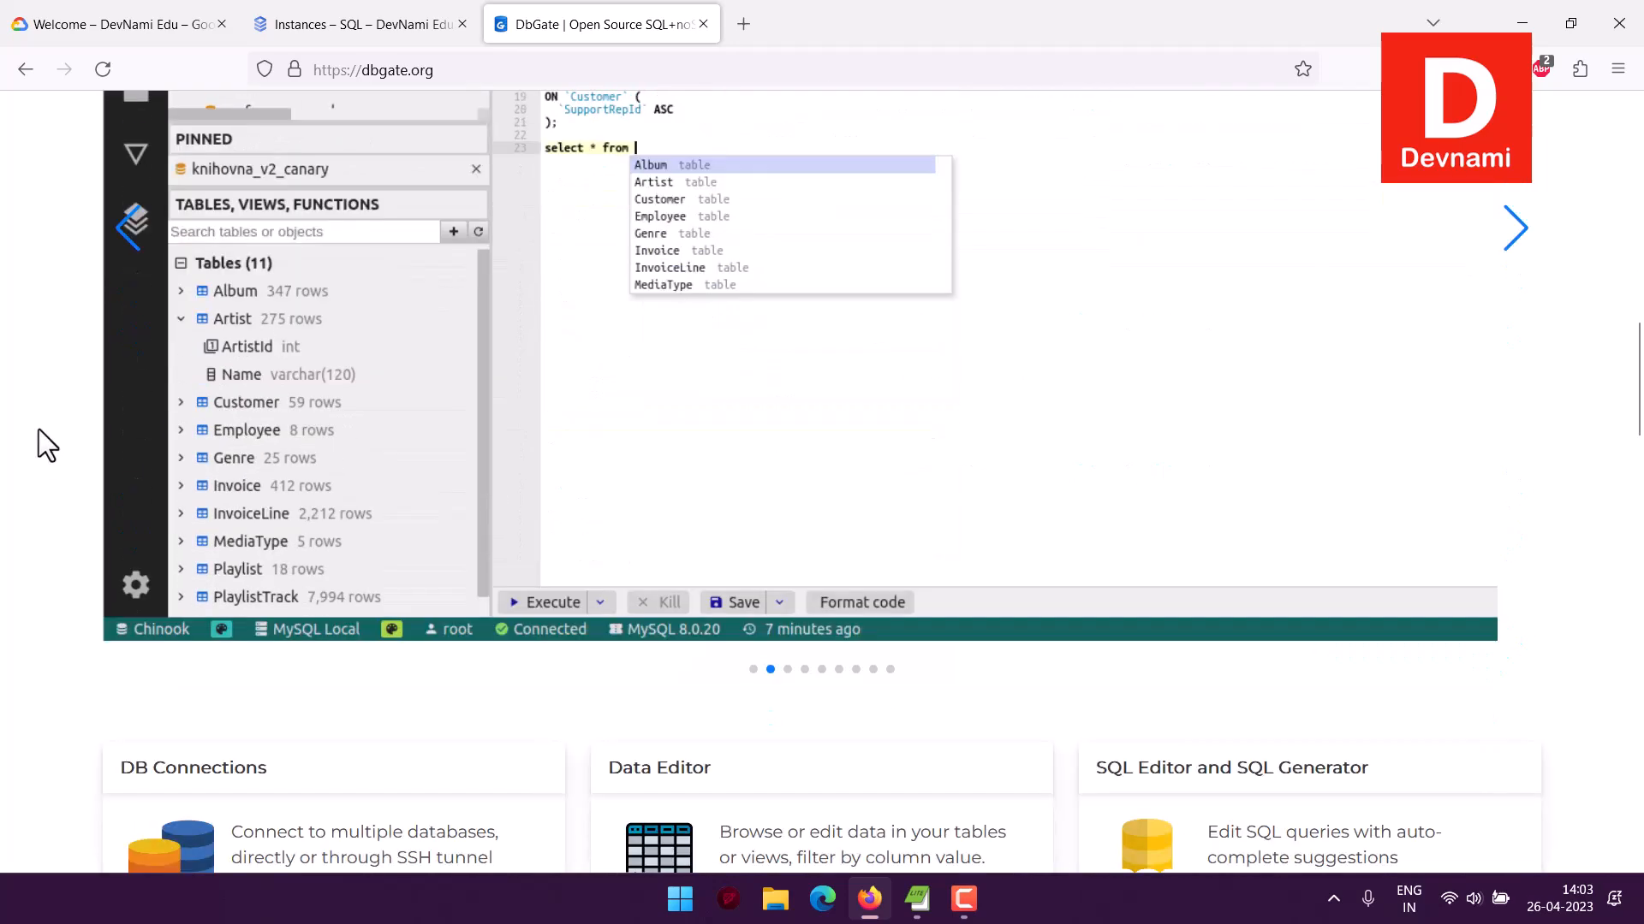
pyautogui.scroll(3, 38, 429)
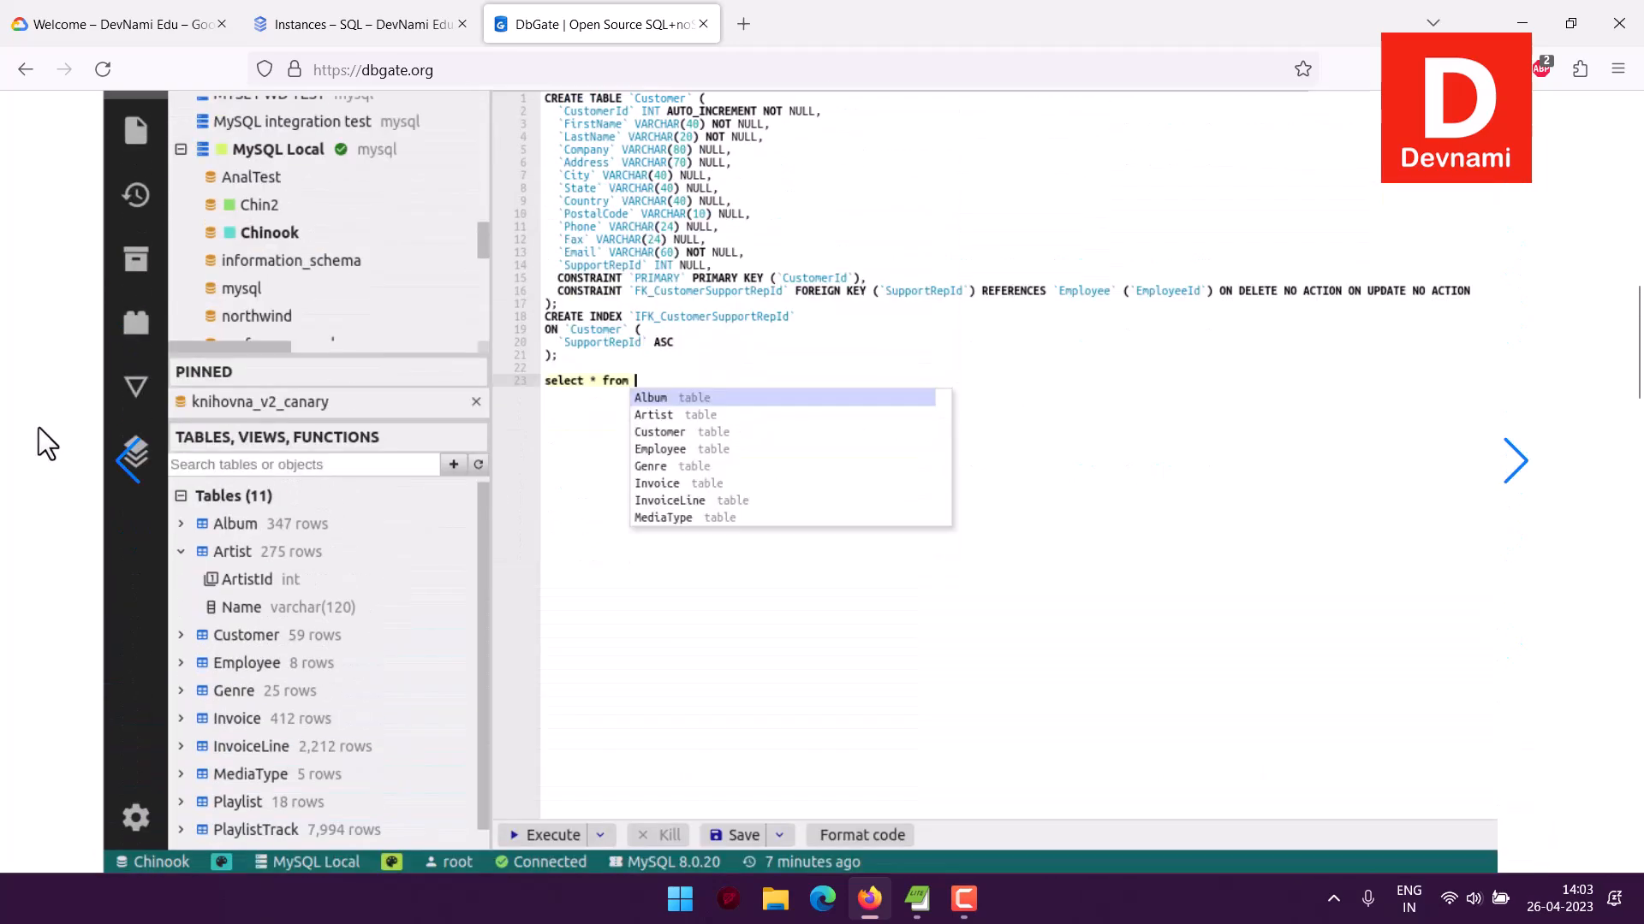
# Go to the Cloud SQL instances page through the Google Cloud list of all products, keeping only one SQL instances page open.
pyautogui.click(68, 25)
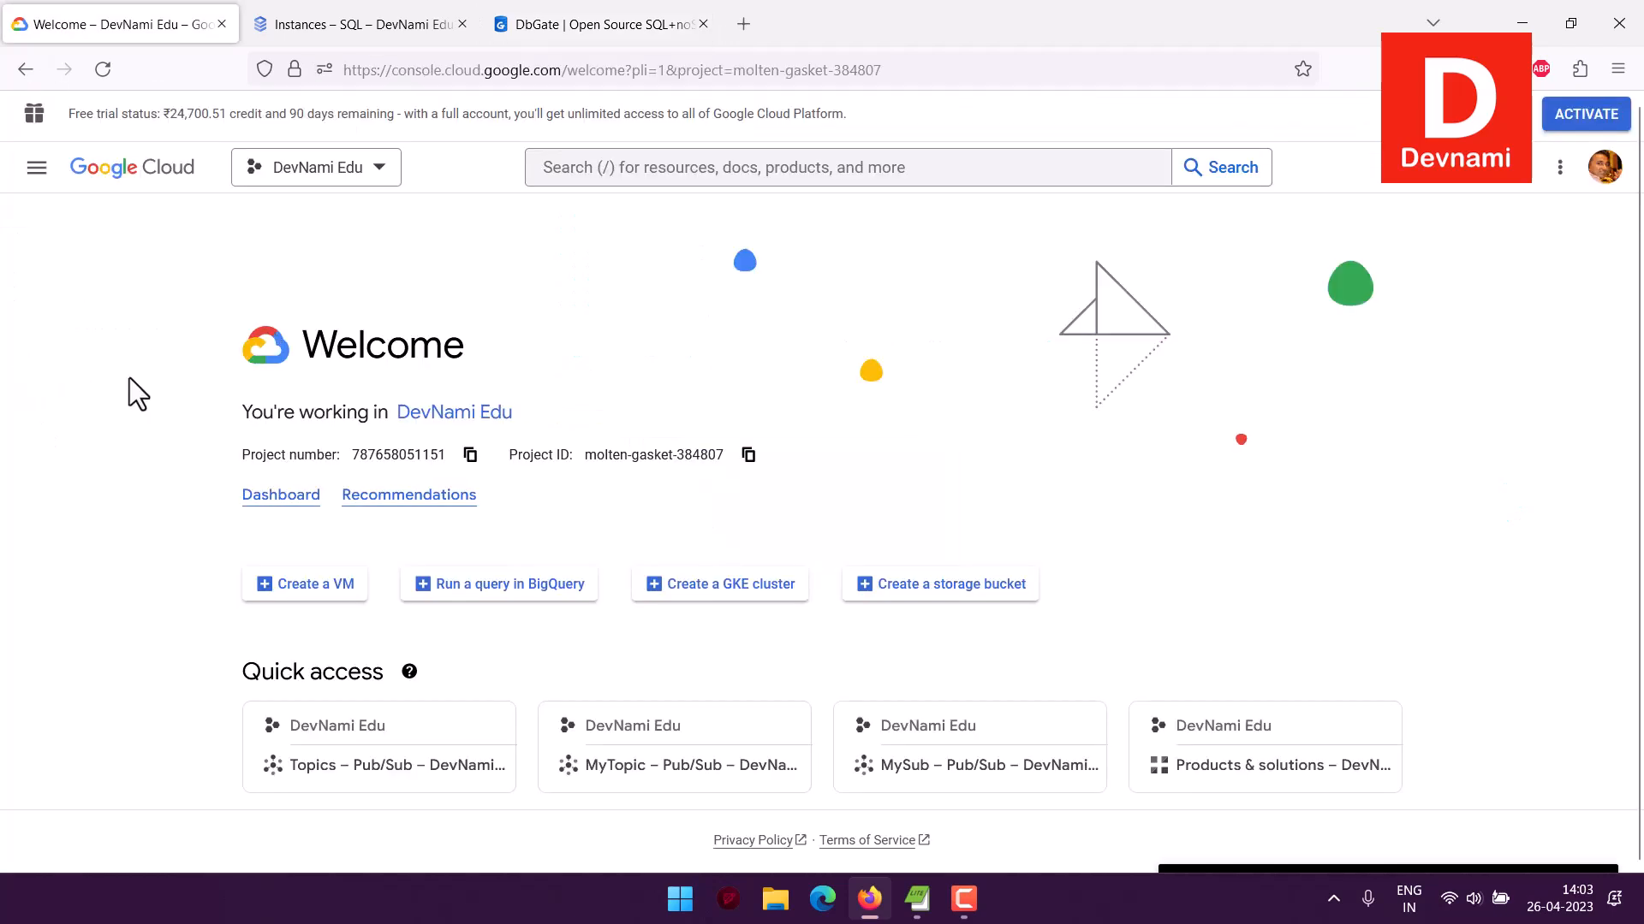
pyautogui.scroll(-3, 396, 770)
pyautogui.rightClick(398, 748)
pyautogui.click(465, 423)
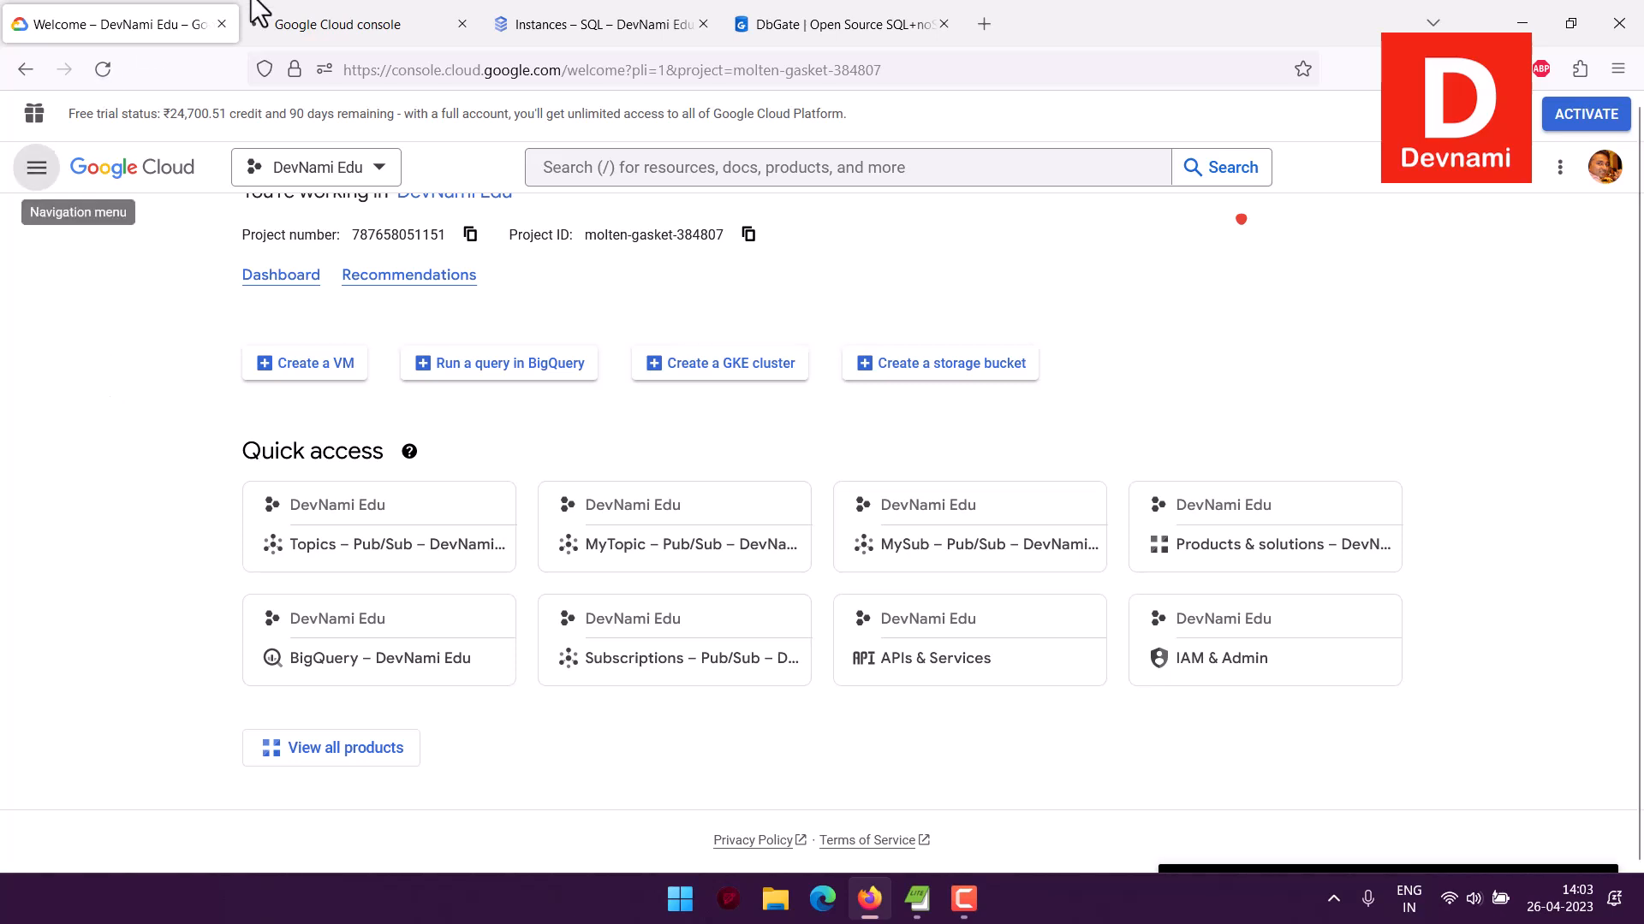
pyautogui.click(403, 10)
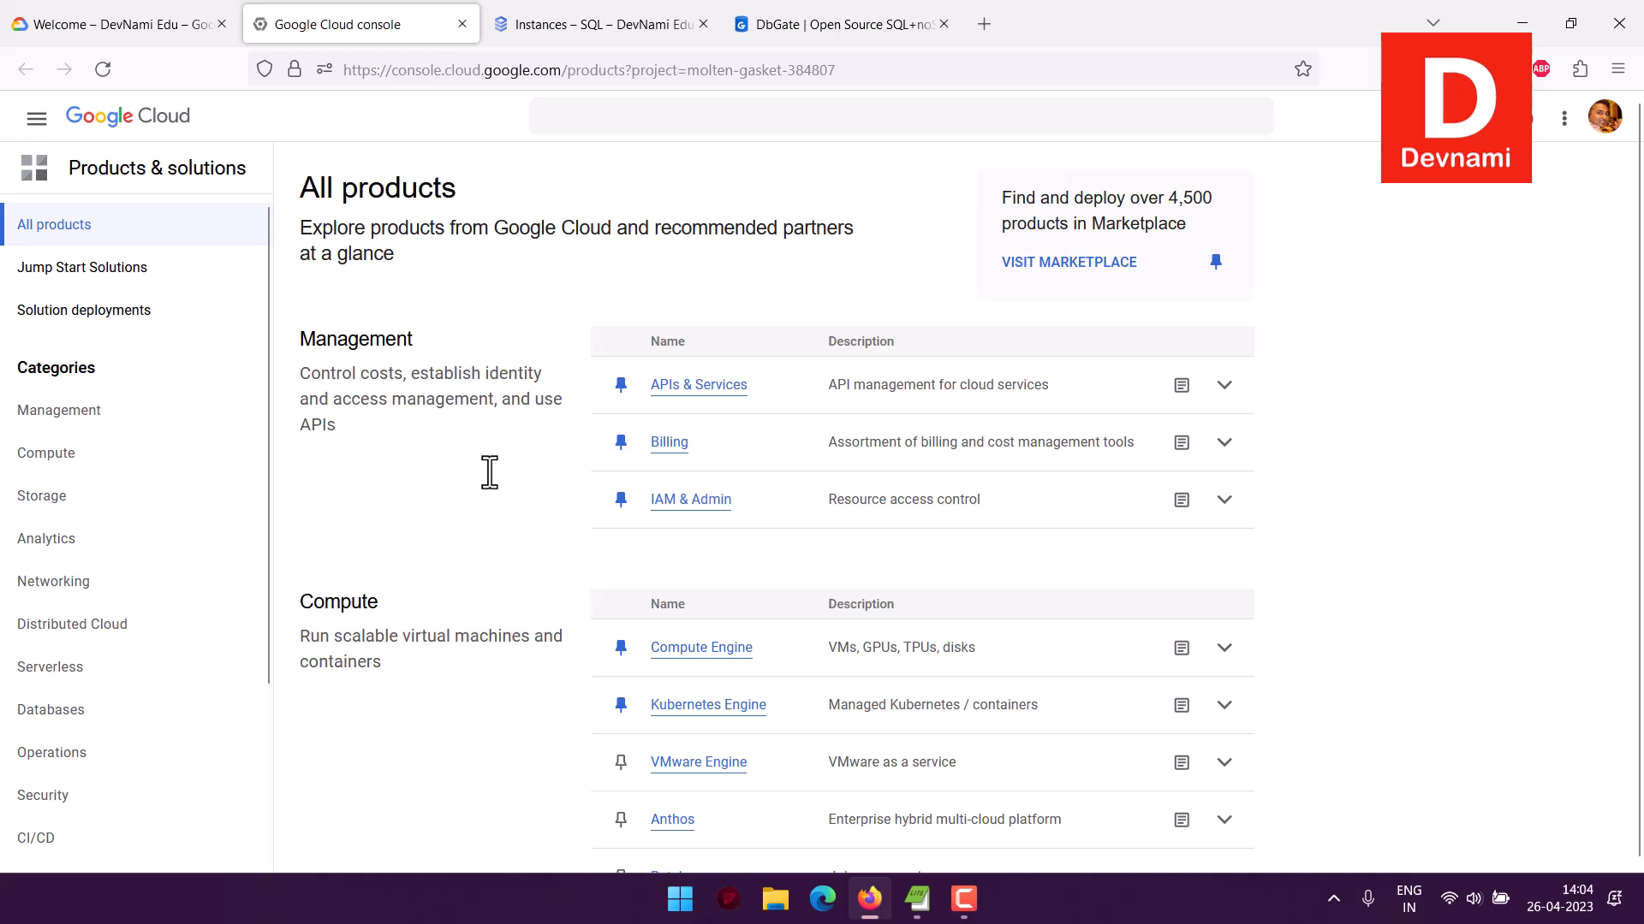
pyautogui.scroll(-12, 484, 462)
pyautogui.scroll(-15, 487, 459)
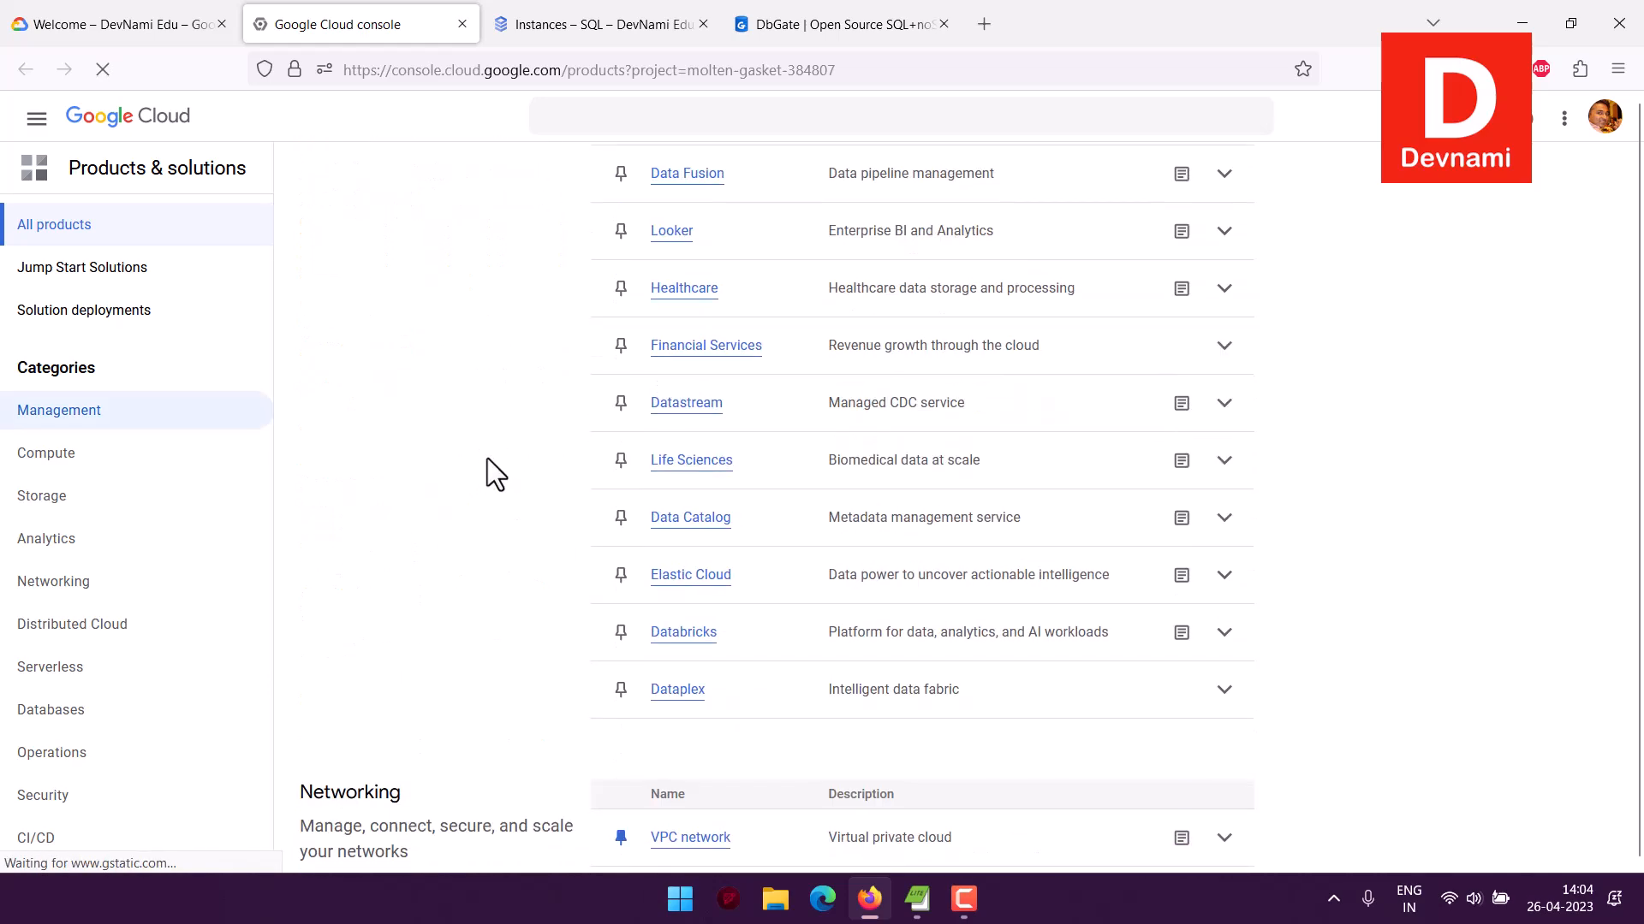
pyautogui.scroll(-2, 489, 457)
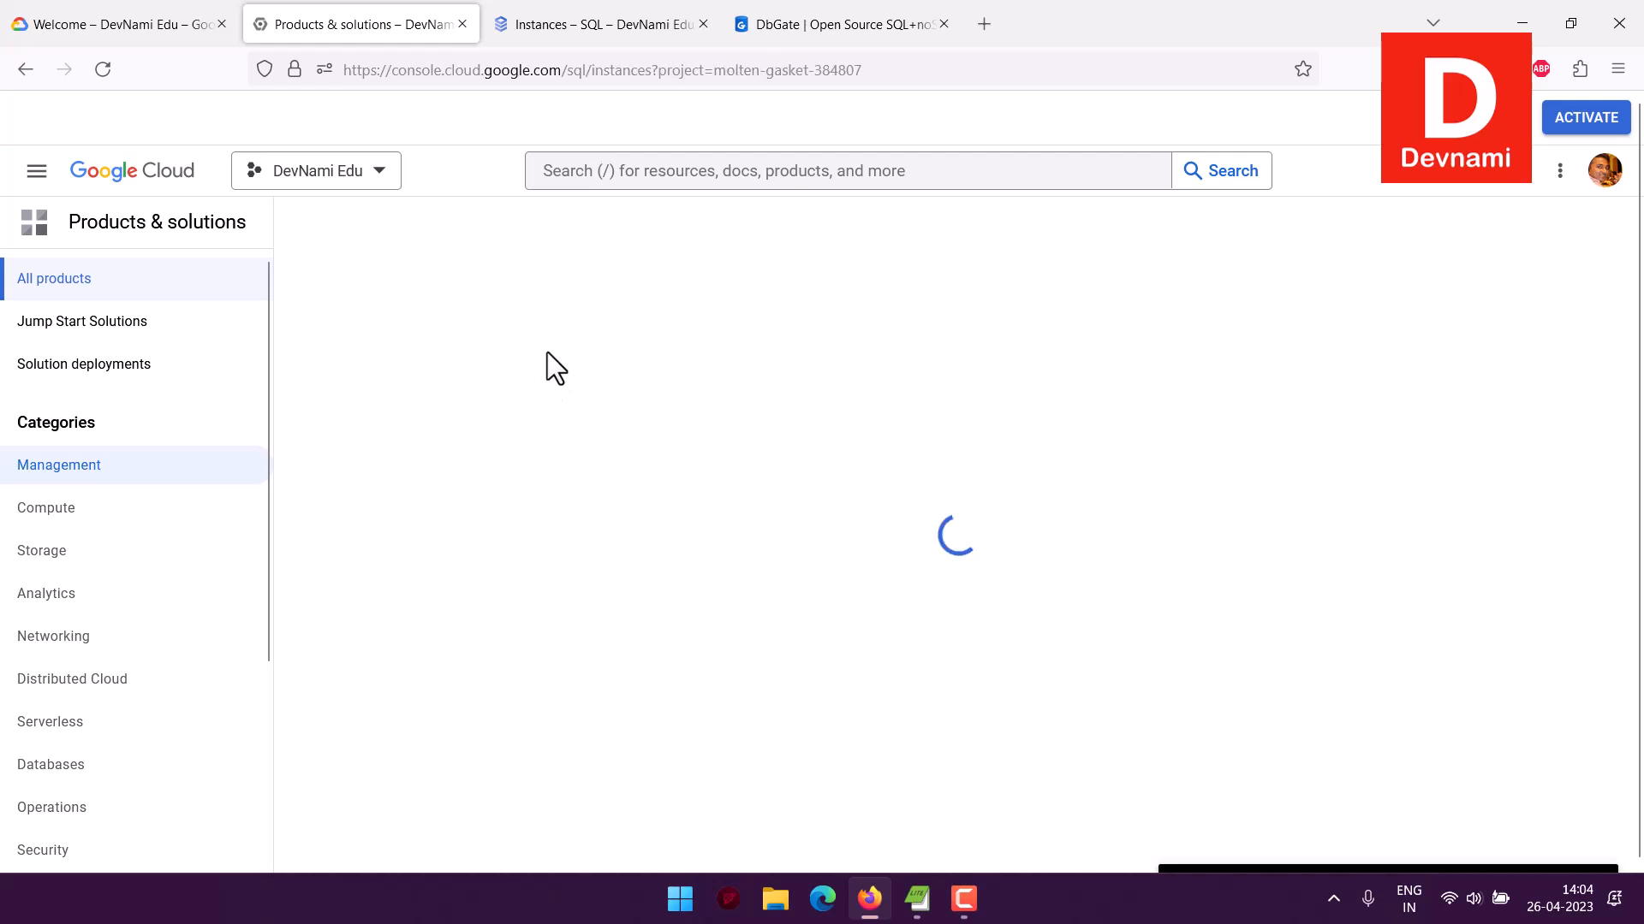
pyautogui.click(567, 17)
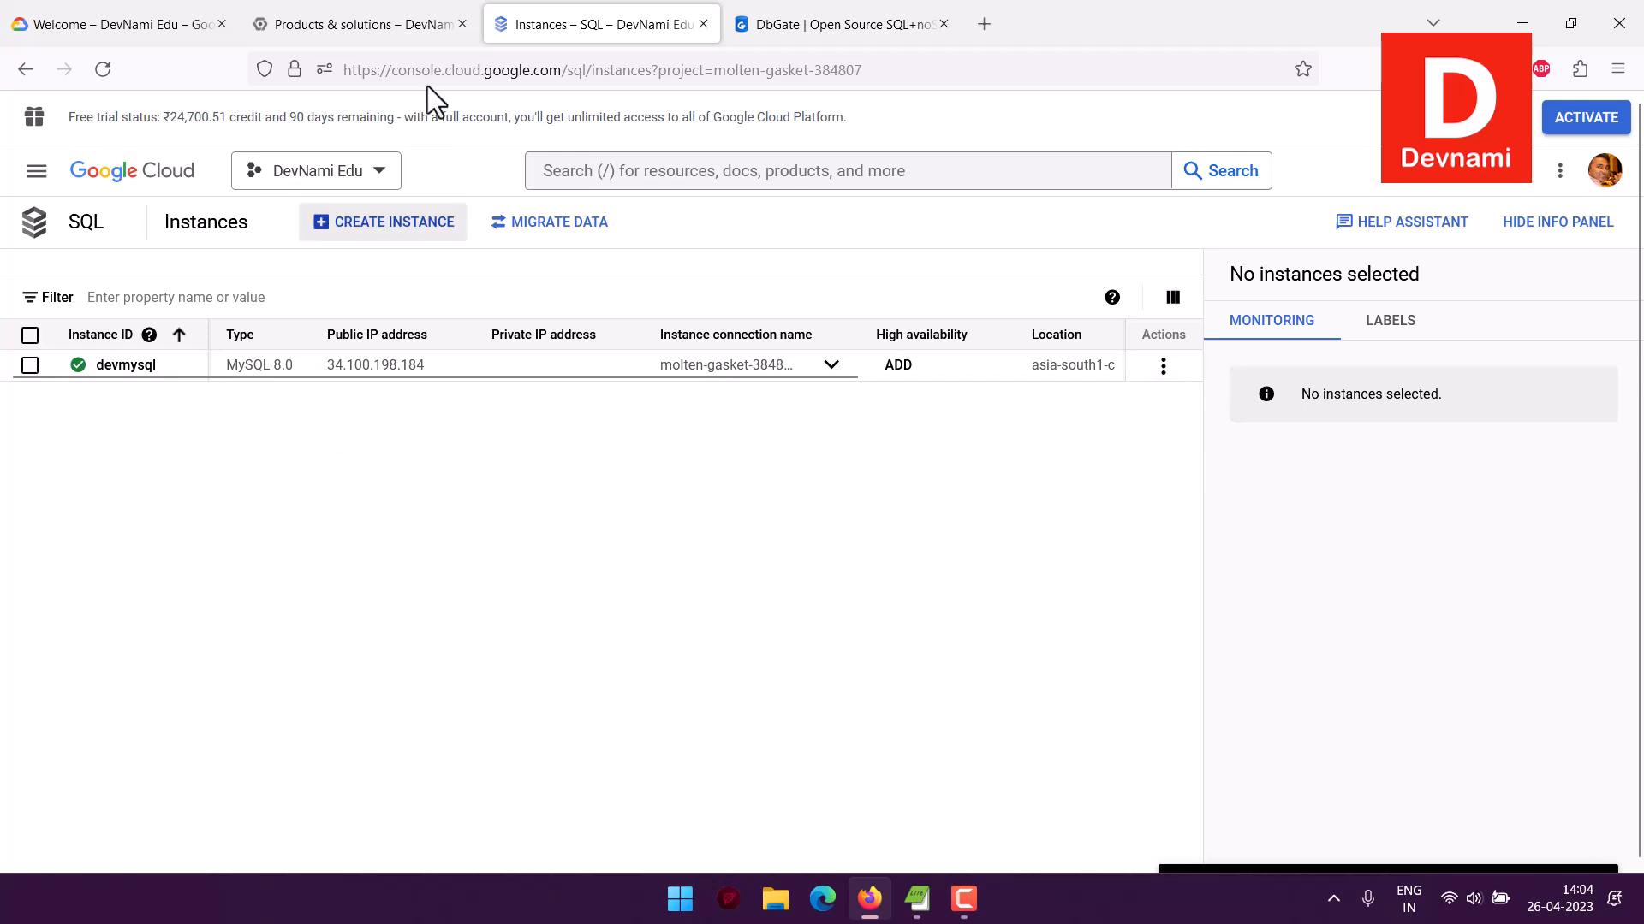
pyautogui.click(461, 24)
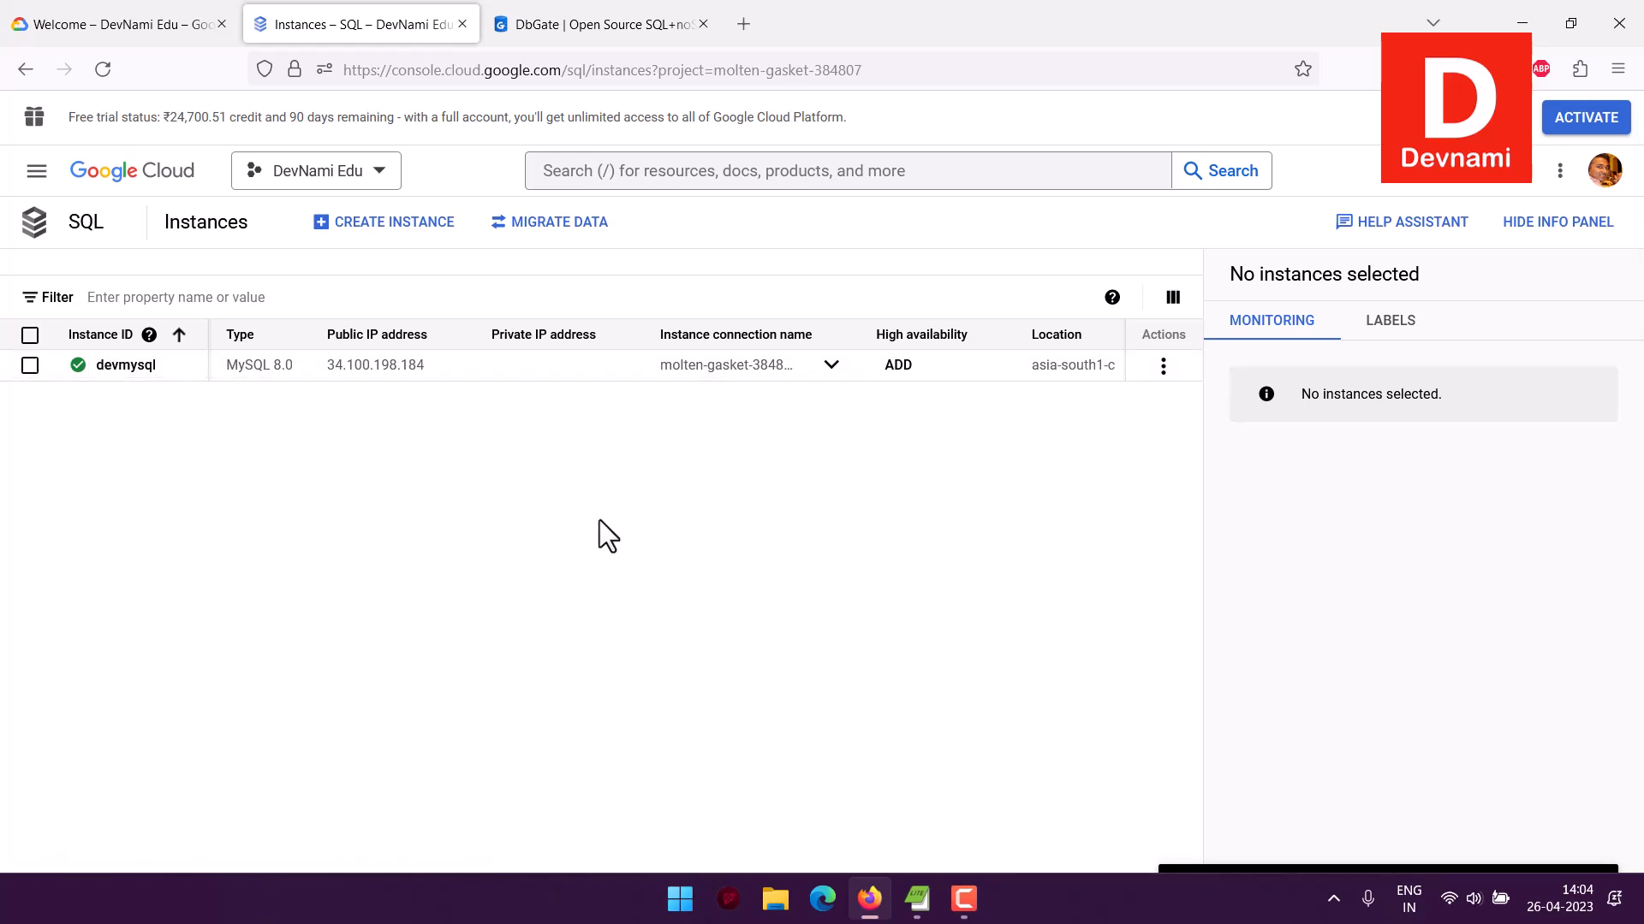
# Start creating a Cloud SQL instance and choose MySQL as the database engine after comparing the offered engines and versions.
pyautogui.click(386, 226)
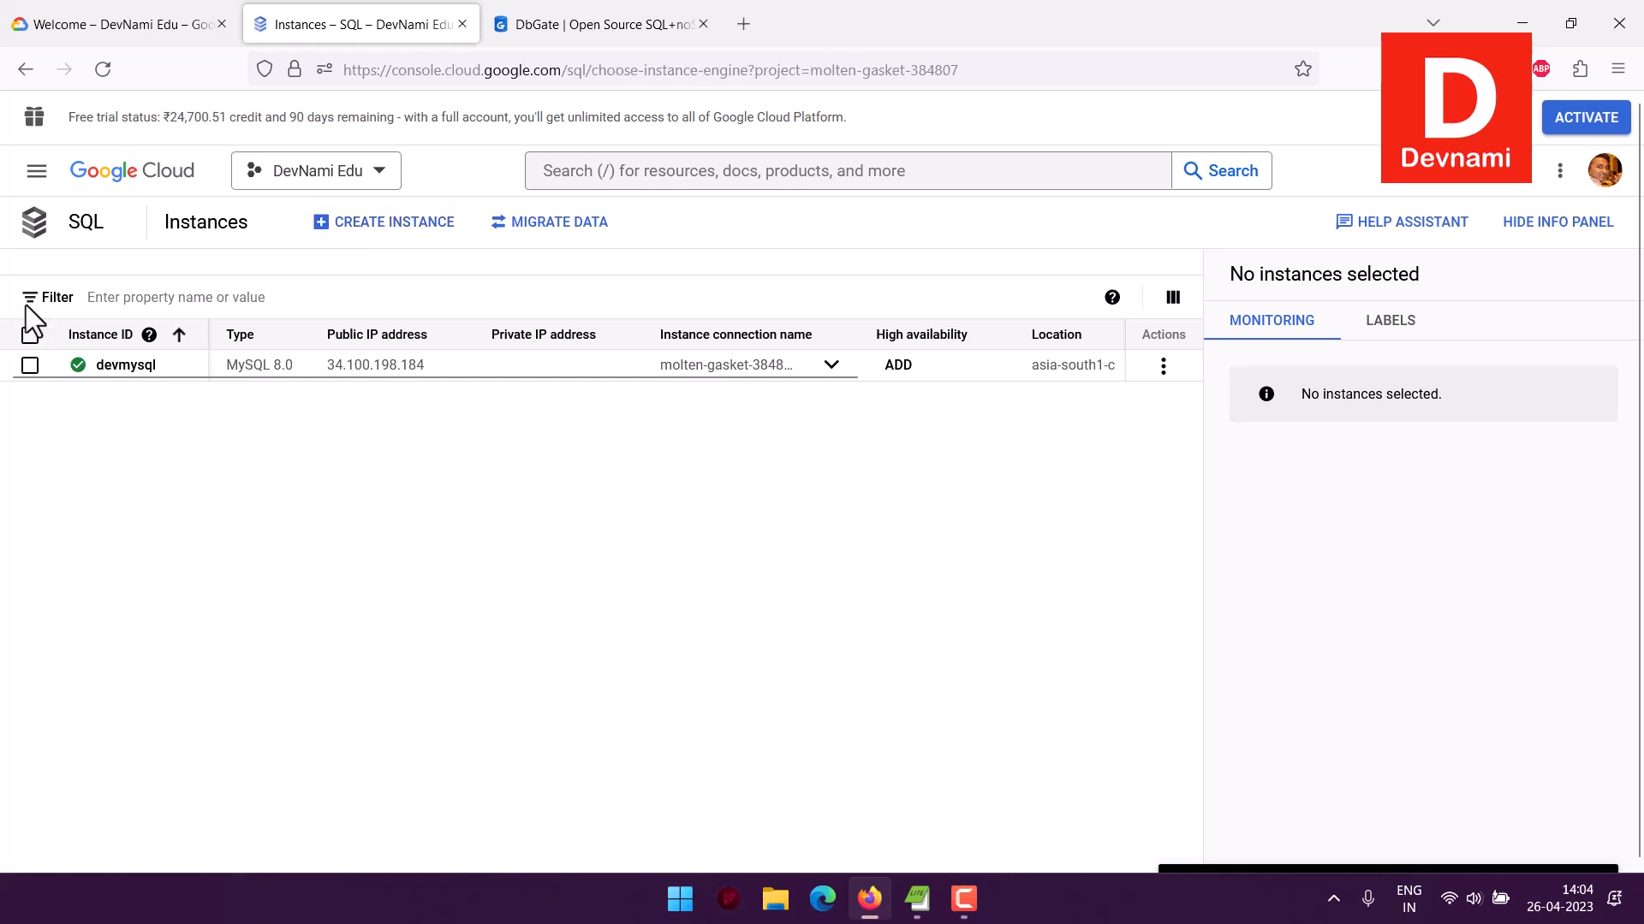
pyautogui.moveTo(26, 308); pyautogui.dragTo(342, 326)
pyautogui.click(342, 326)
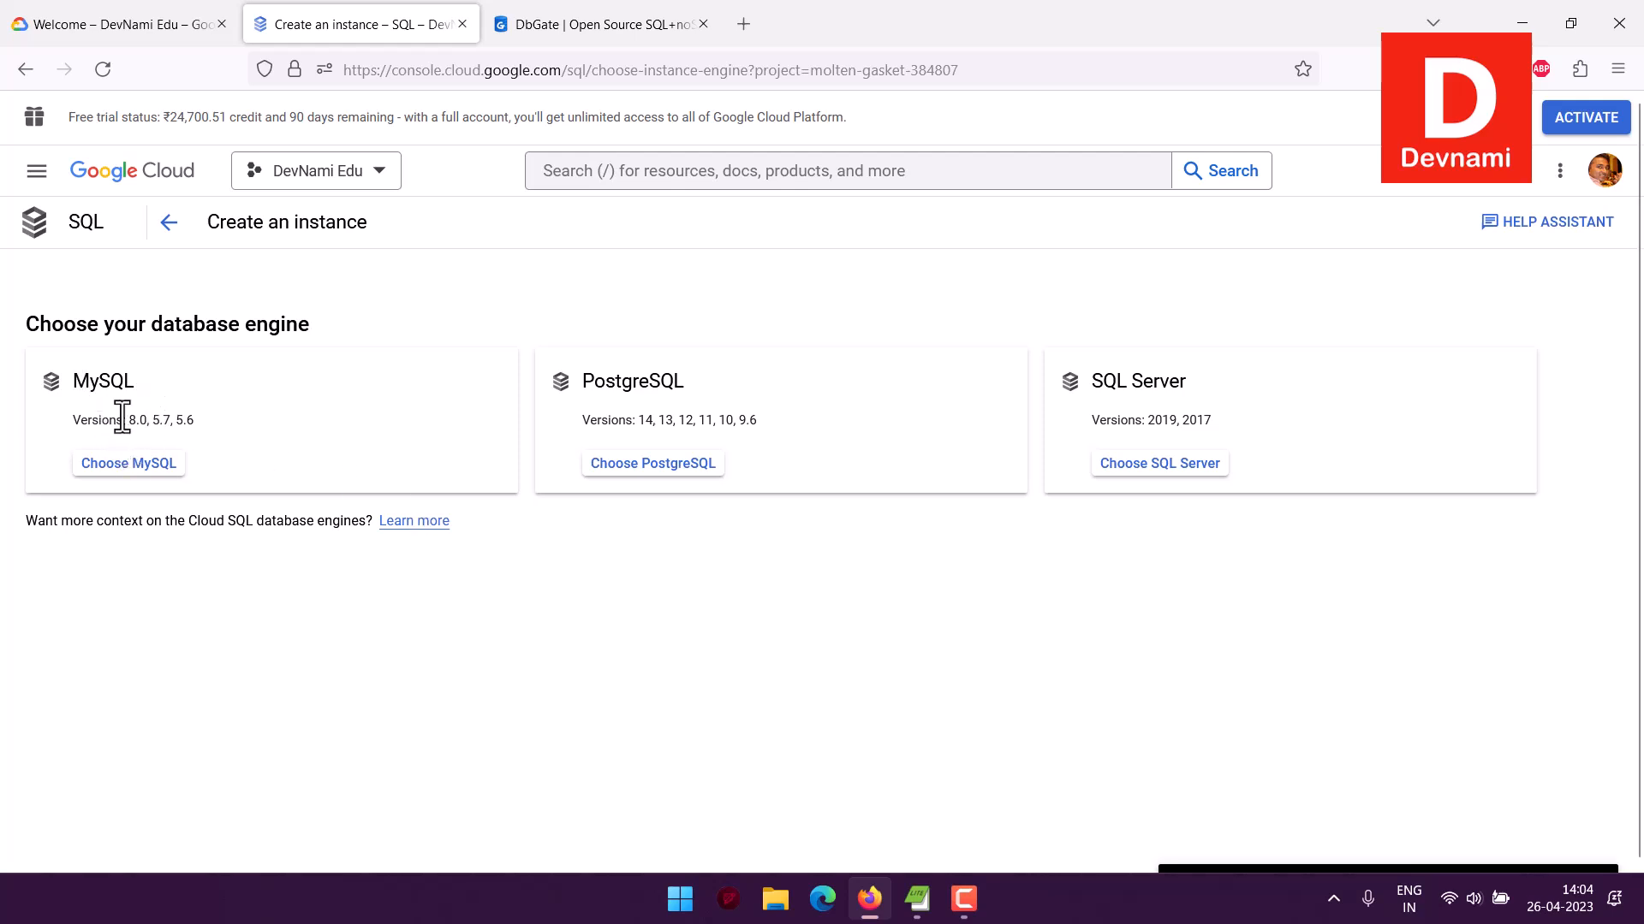
pyautogui.moveTo(111, 419); pyautogui.dragTo(211, 419)
pyautogui.click(214, 417)
pyautogui.moveTo(655, 420); pyautogui.dragTo(782, 414)
pyautogui.click(783, 412)
pyautogui.moveTo(1094, 385); pyautogui.dragTo(1238, 425)
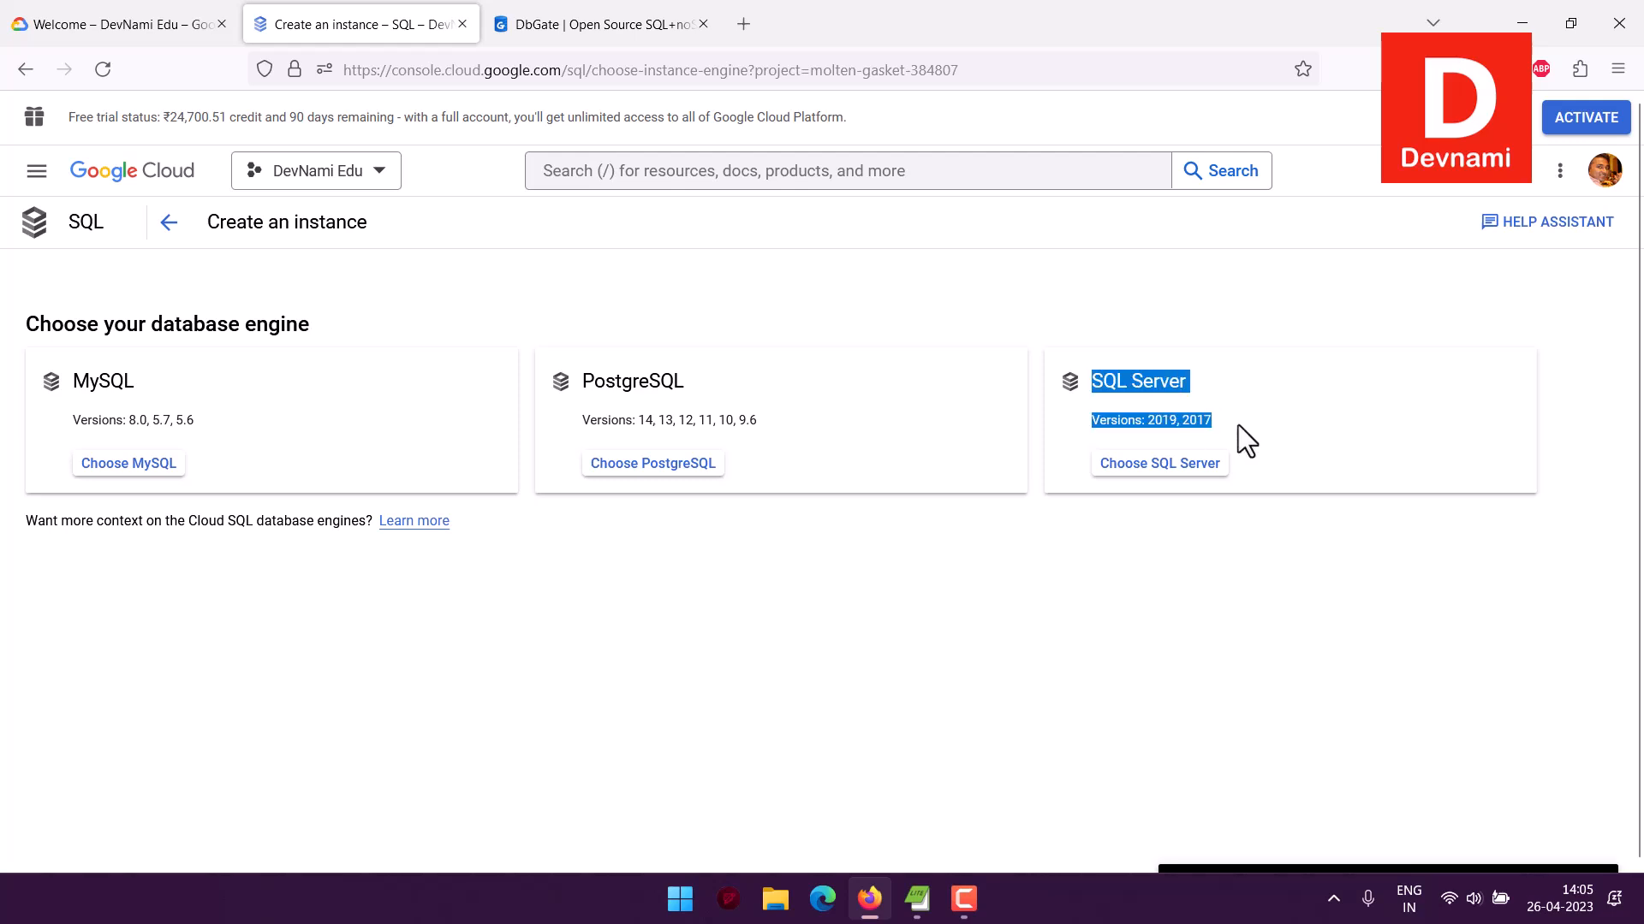
pyautogui.click(1239, 422)
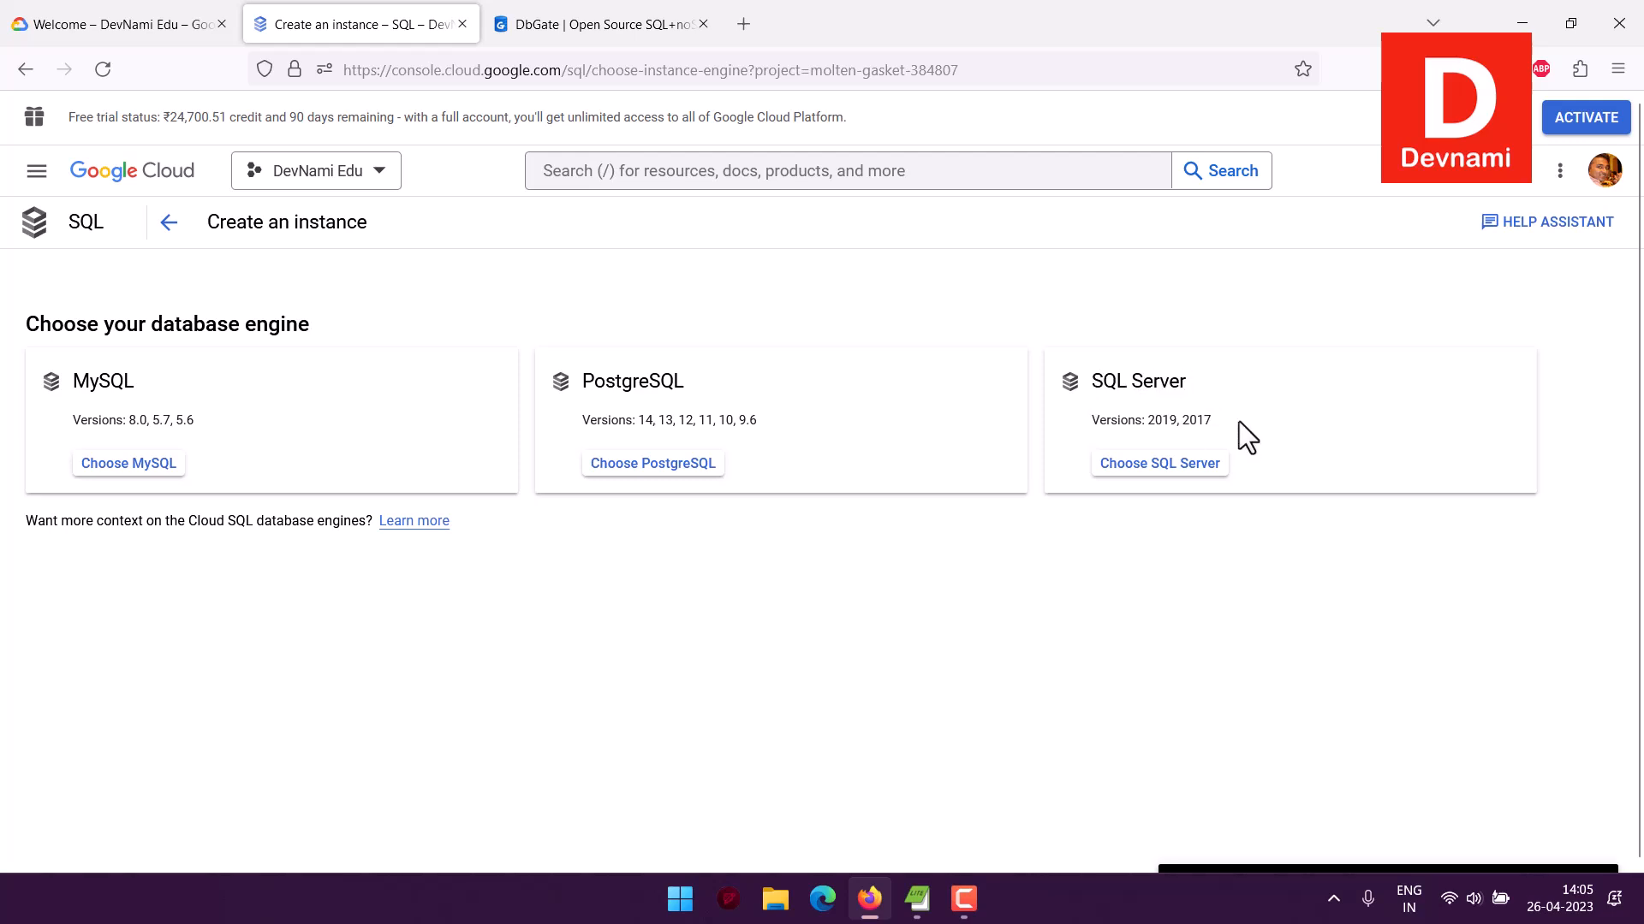
pyautogui.click(141, 469)
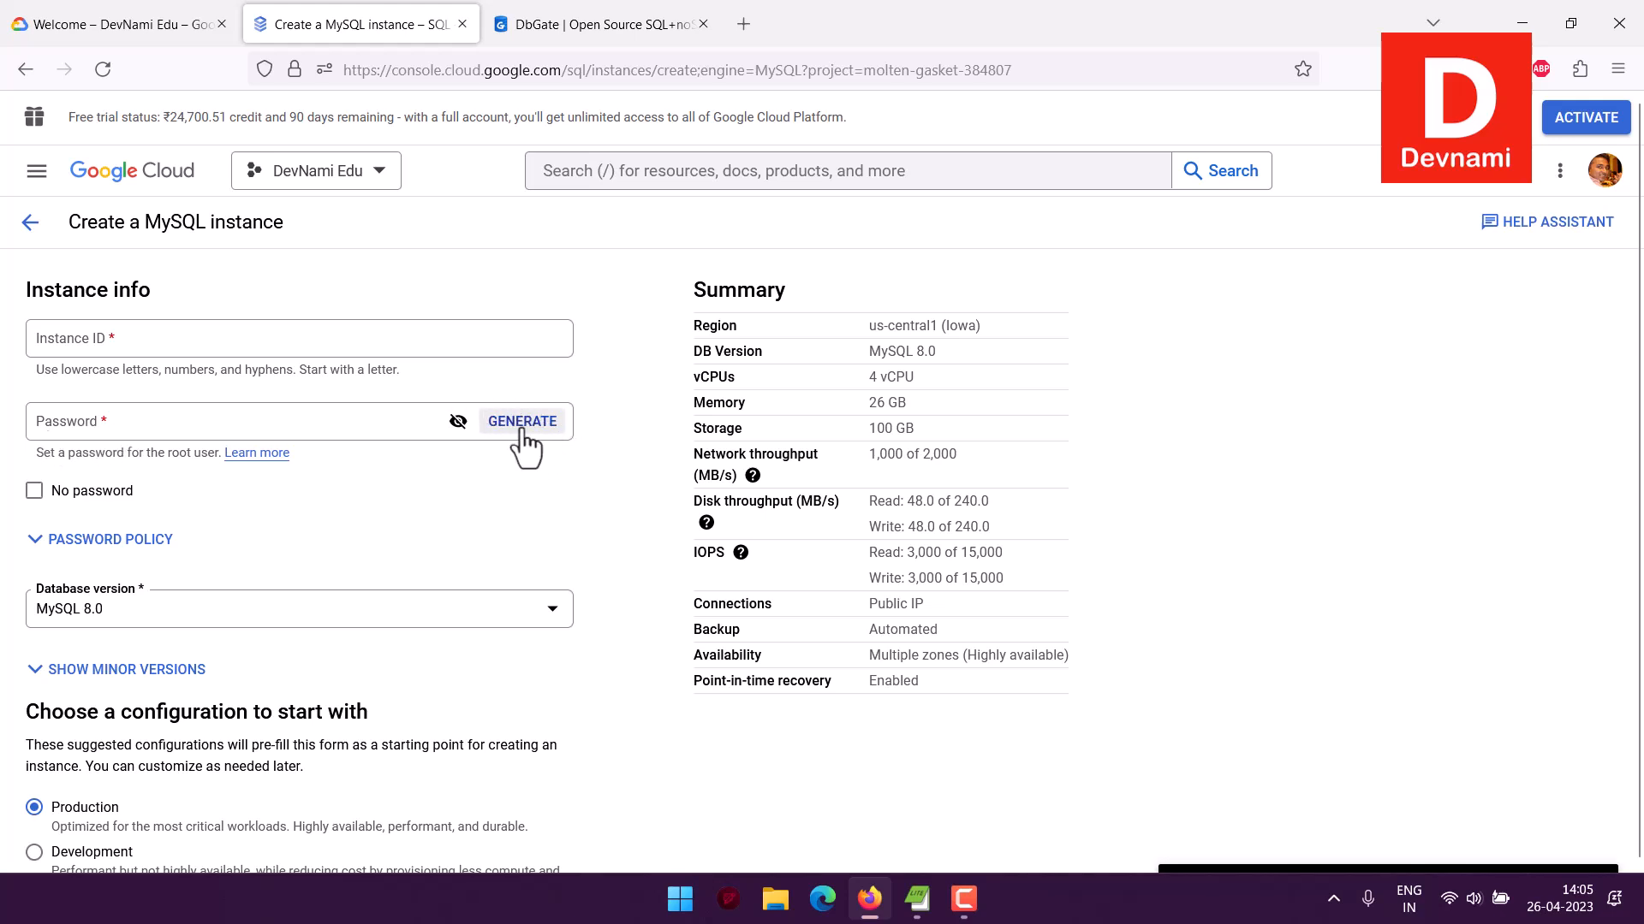
# Review the instance-level password policy options and the available MySQL database versions.
pyautogui.click(69, 541)
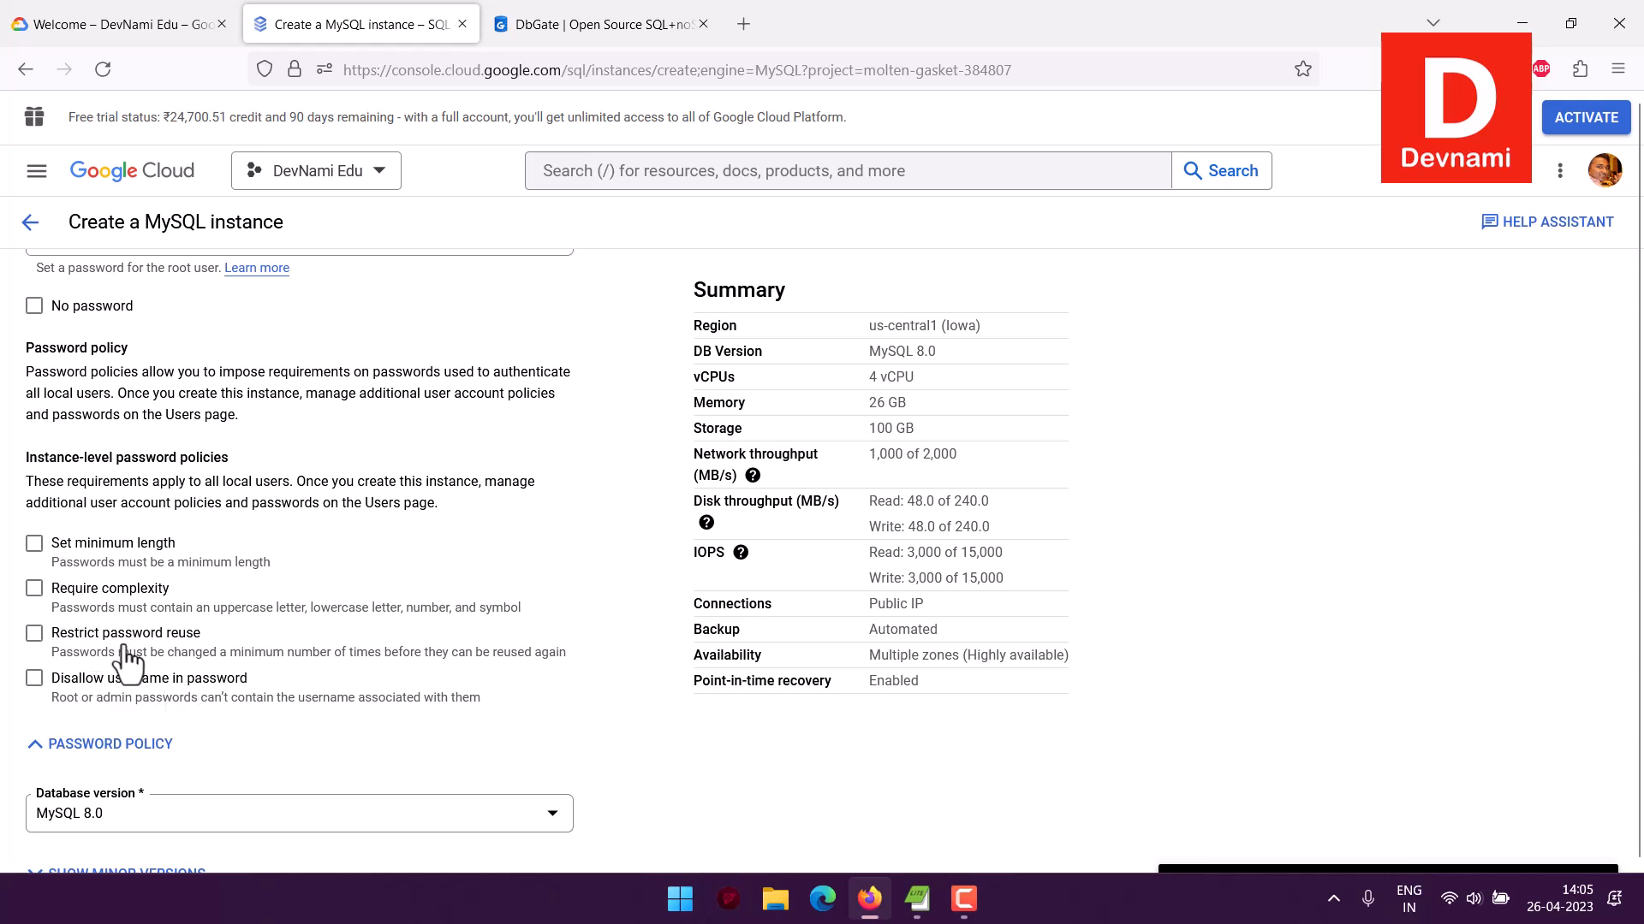
pyautogui.click(130, 744)
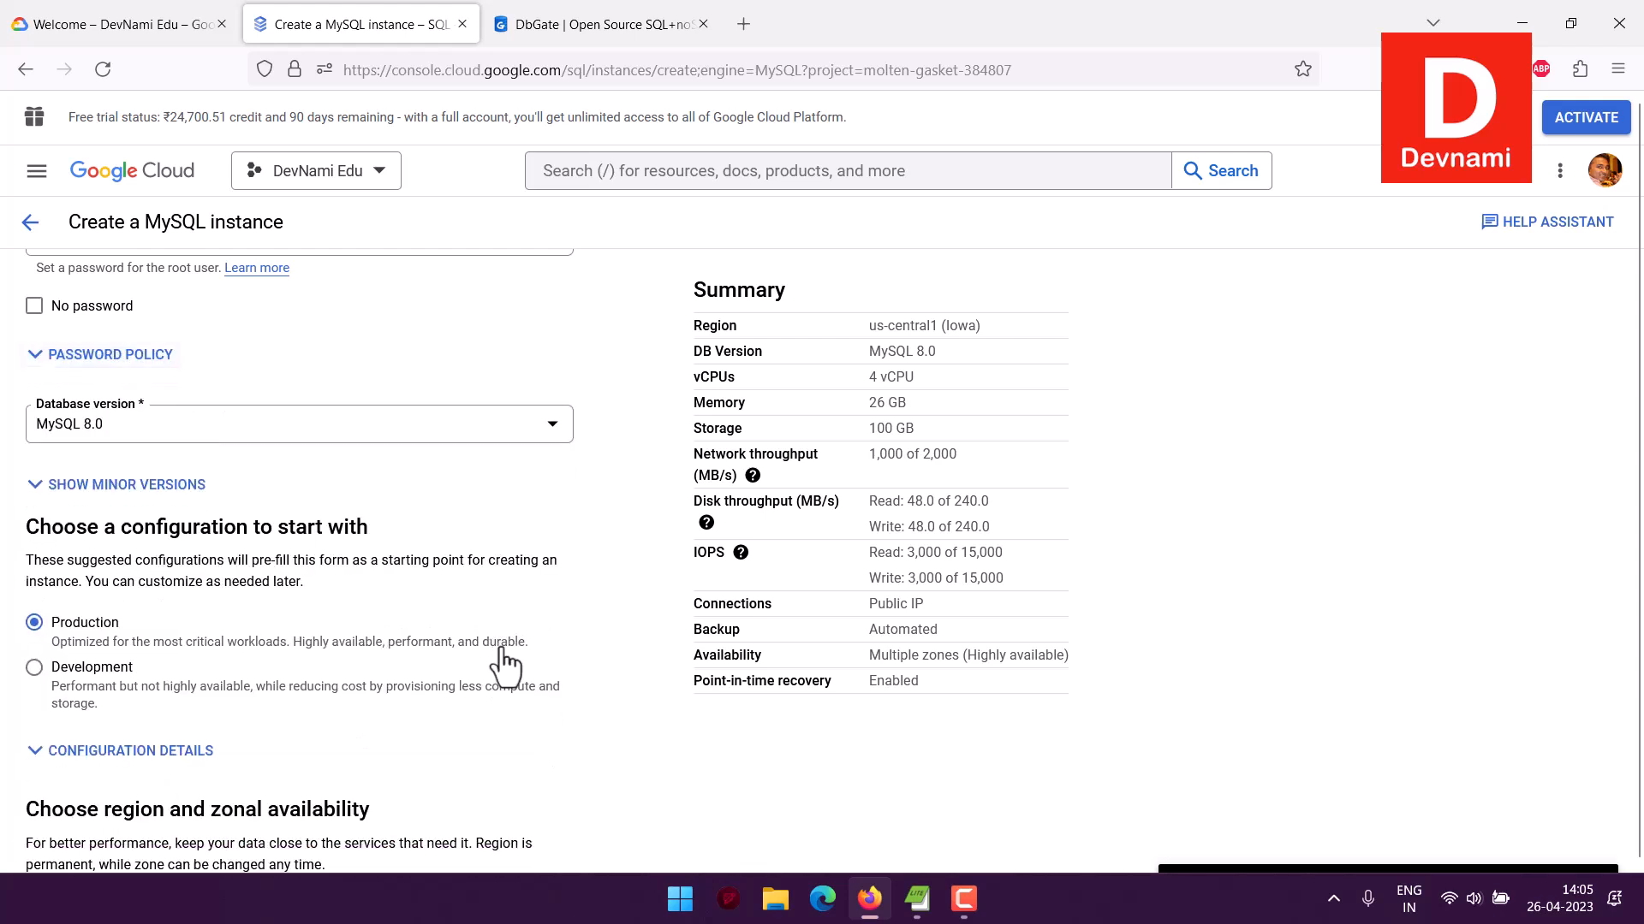
pyautogui.scroll(-1, 291, 454)
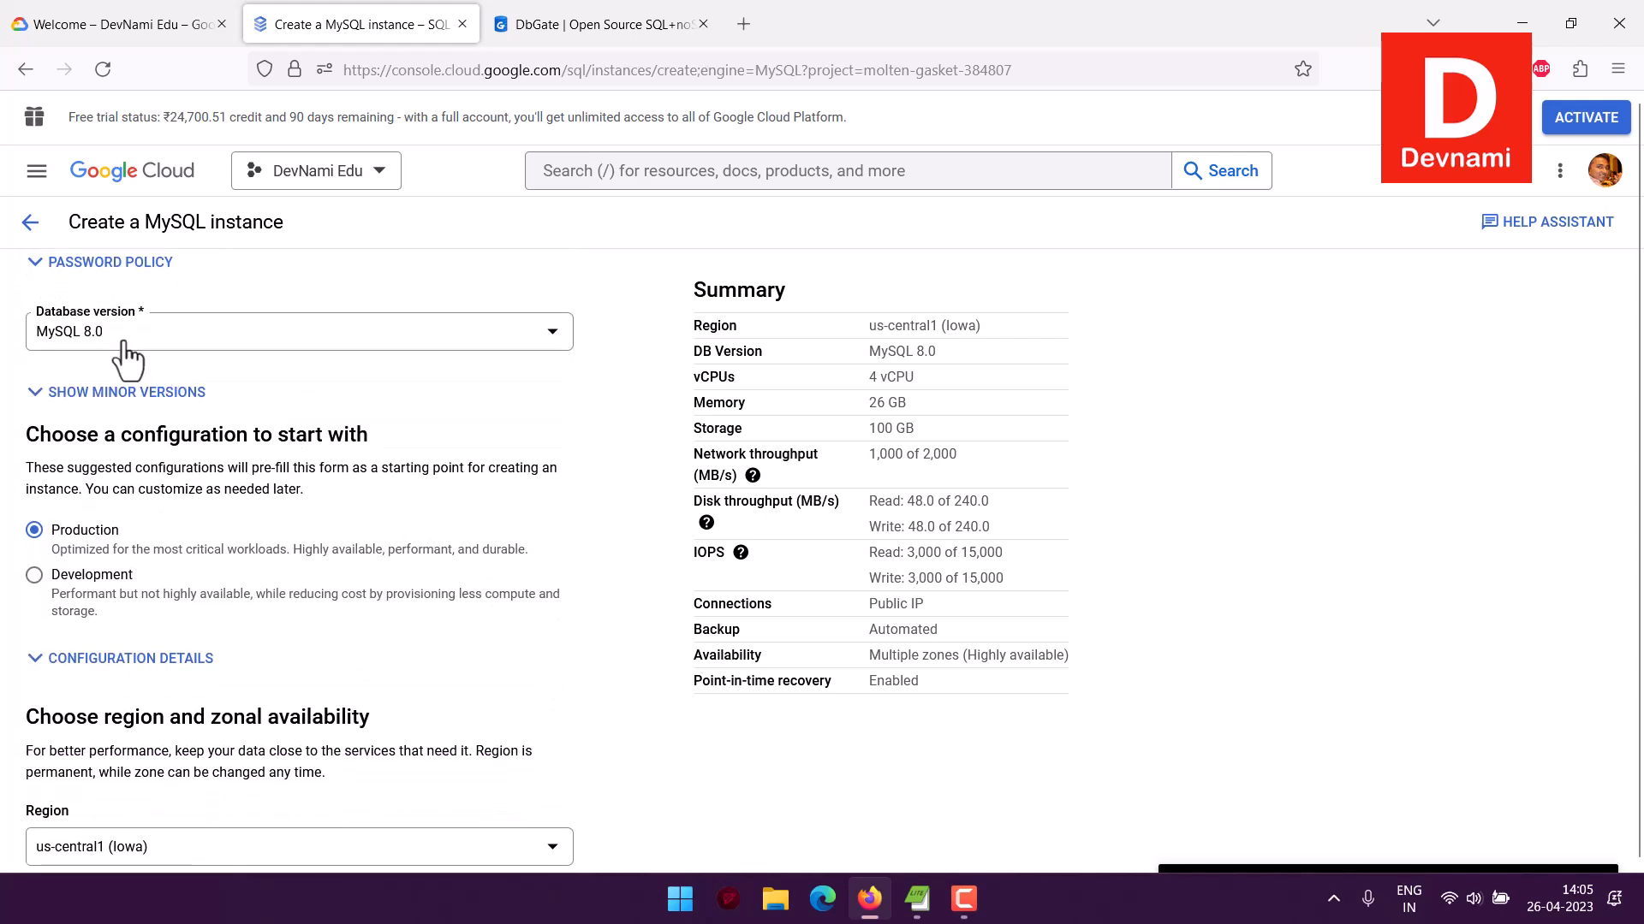
pyautogui.click(125, 344)
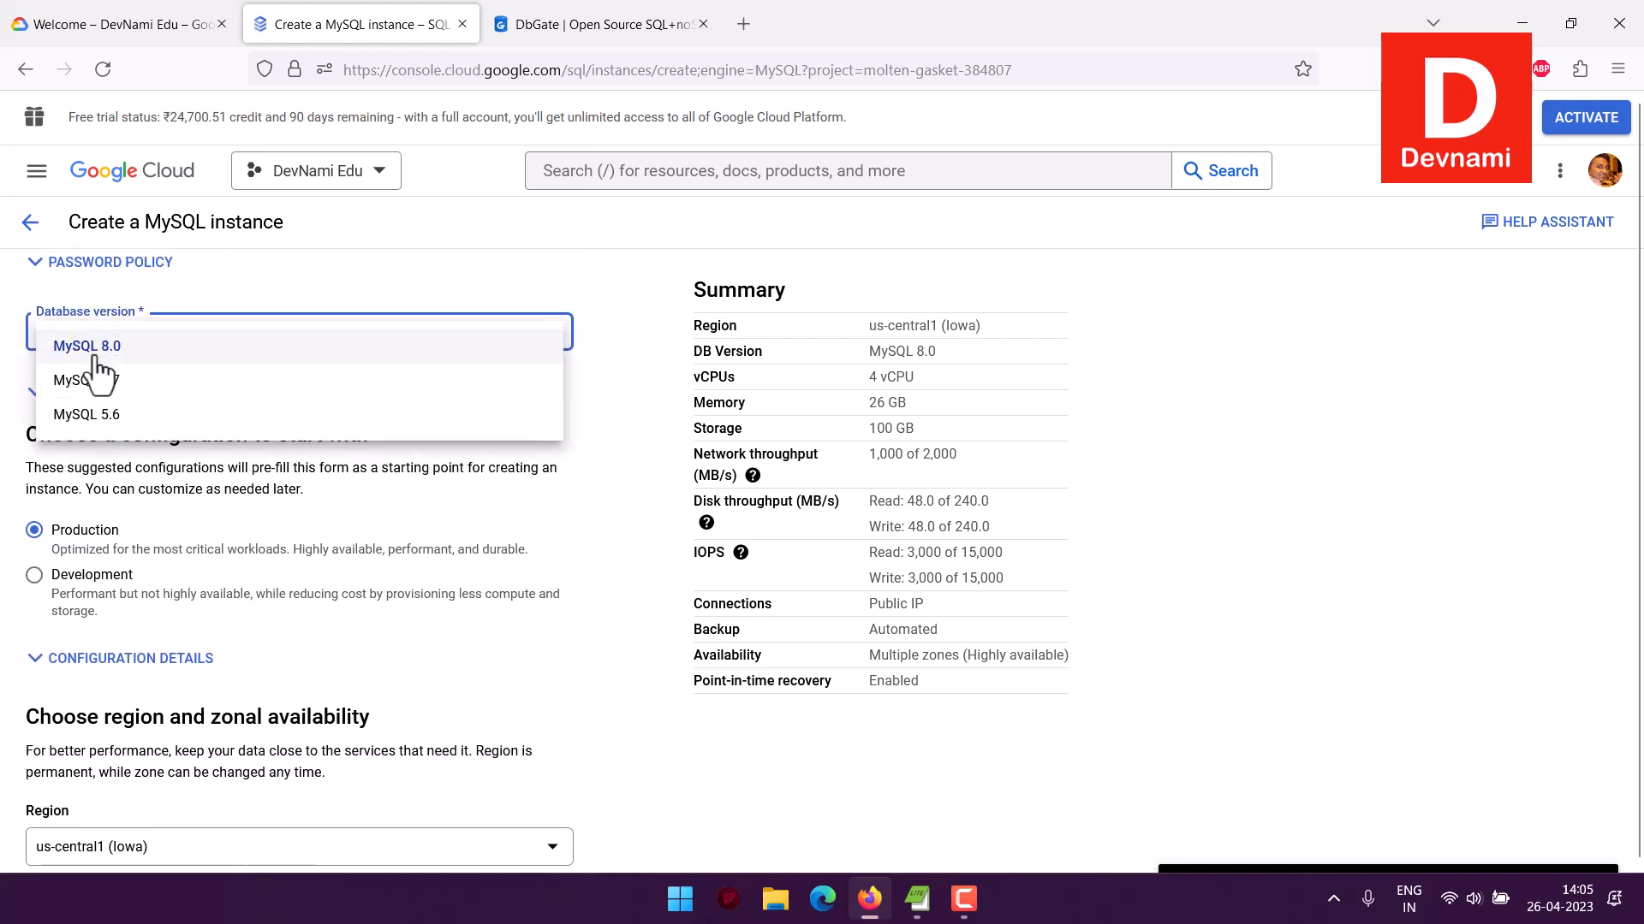
pyautogui.click(51, 301)
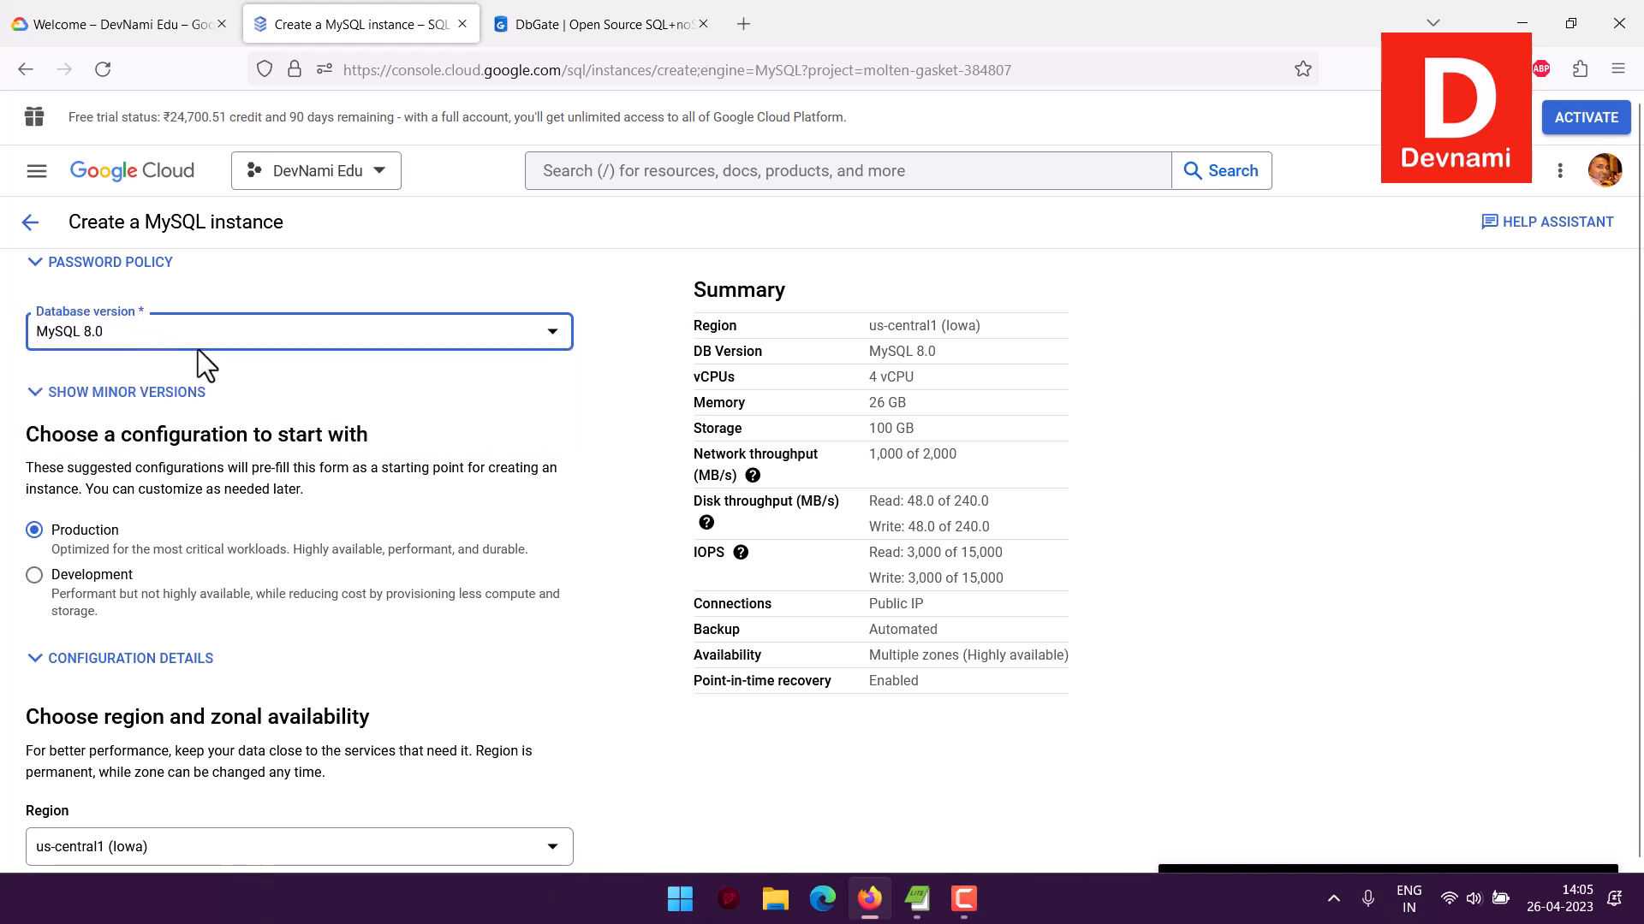
# Choose the Development configuration for the MySQL instance and check its resources in the summary.
pyautogui.scroll(-1, 275, 381)
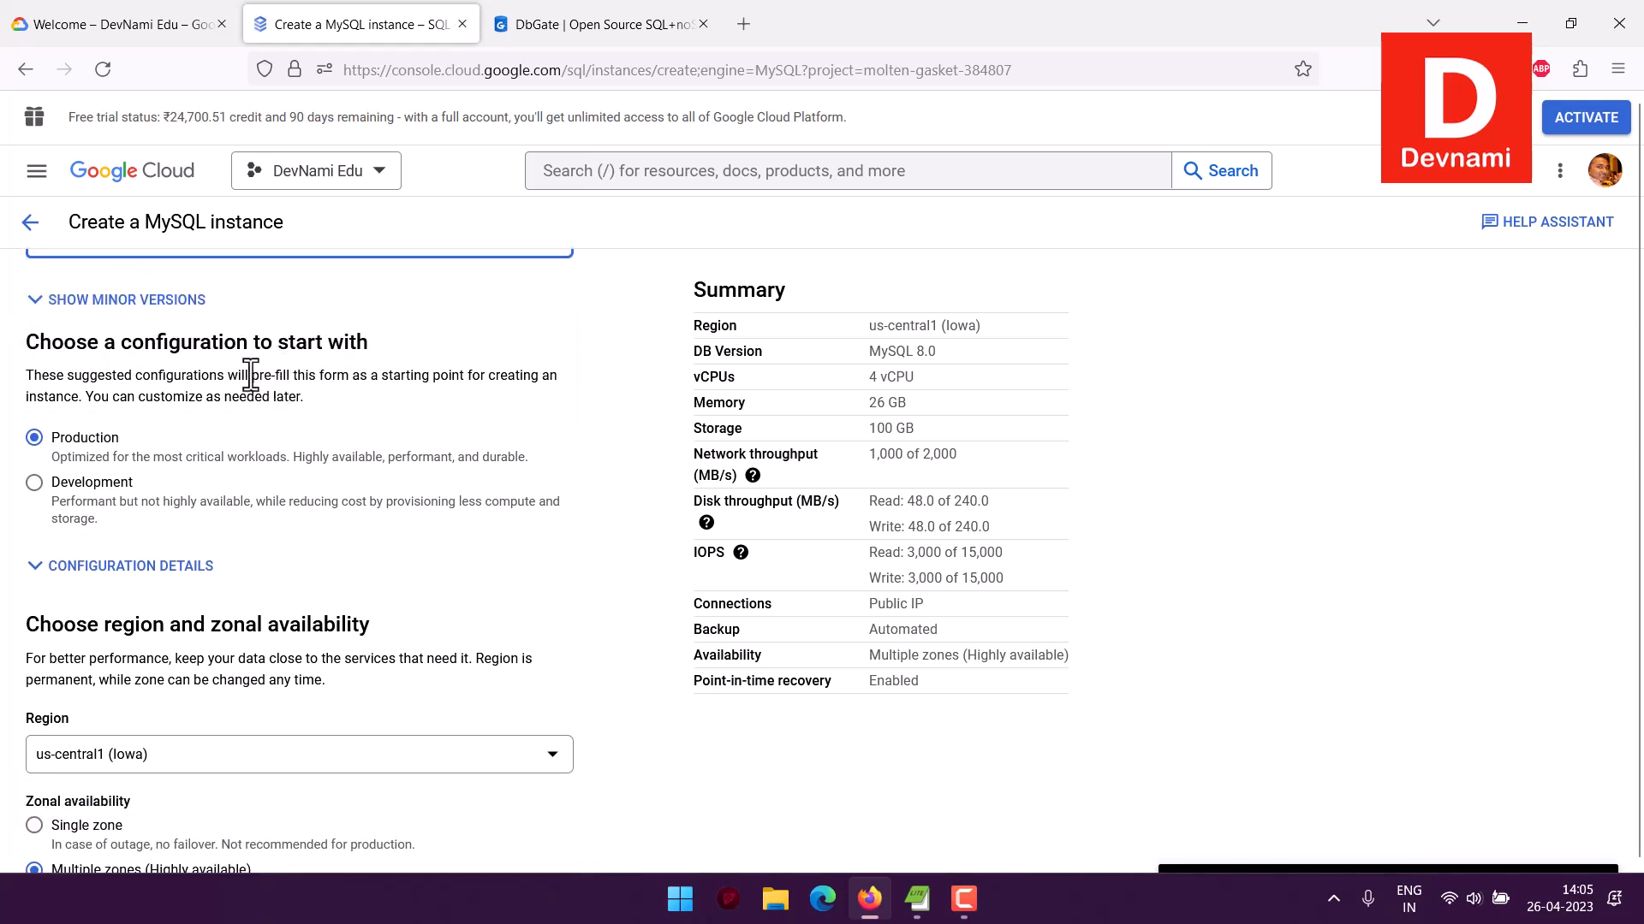
pyautogui.moveTo(121, 343); pyautogui.dragTo(375, 346)
pyautogui.click(438, 352)
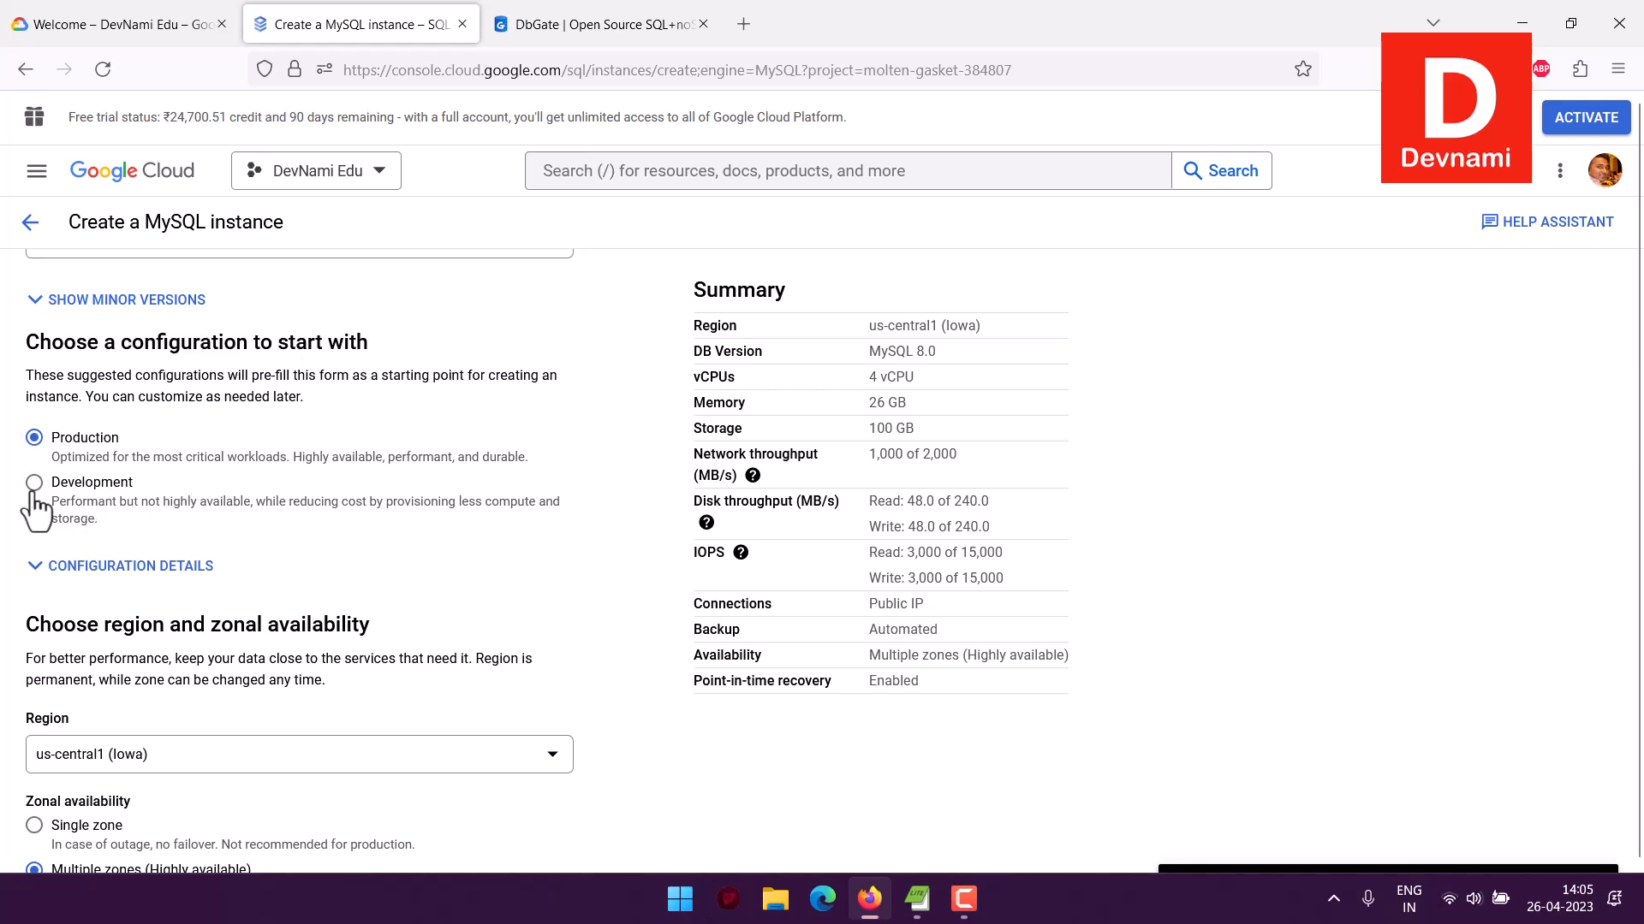
pyautogui.click(326, 514)
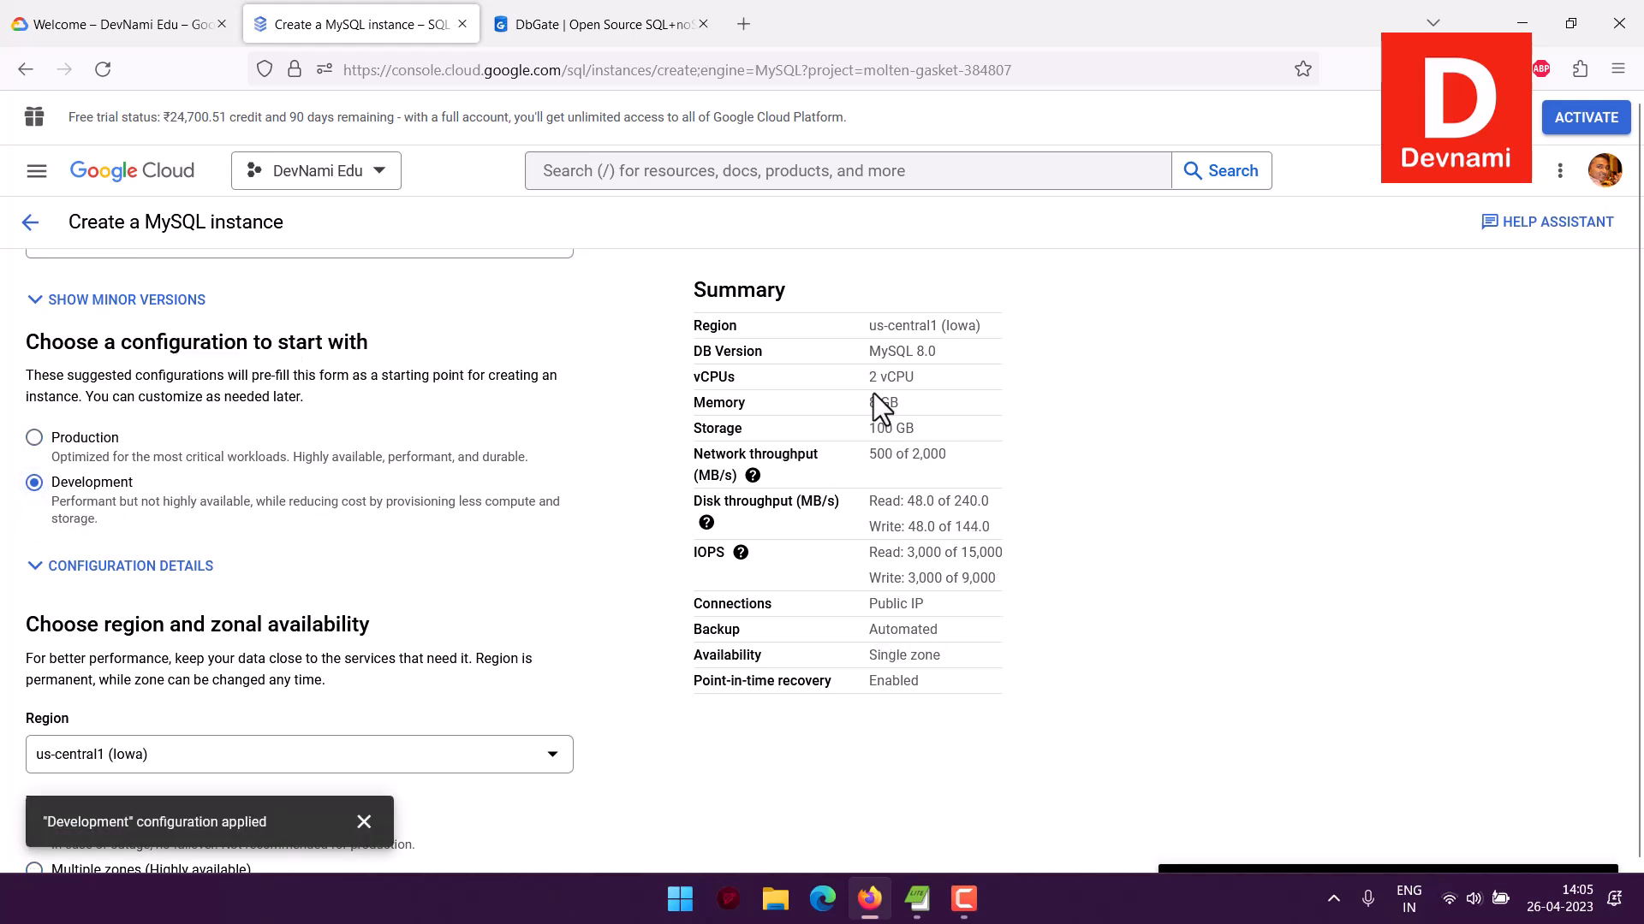
pyautogui.moveTo(868, 377); pyautogui.dragTo(726, 337)
pyautogui.click(809, 349)
# Show the minor version setting and review the selectable MySQL 8.0 minor versions.
pyautogui.click(111, 300)
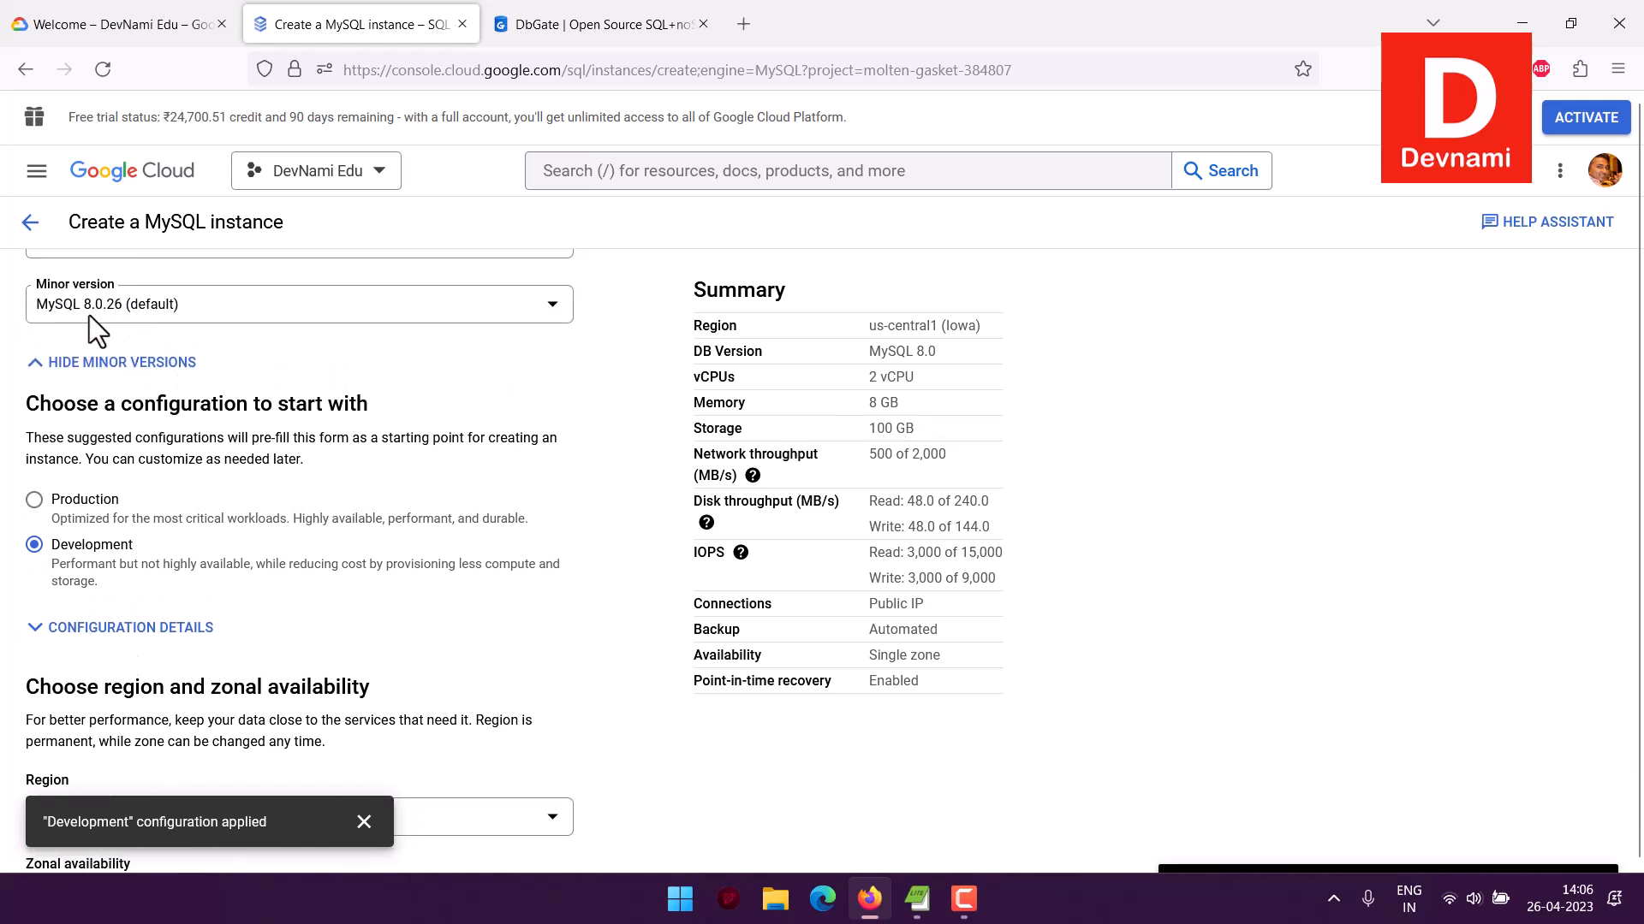
pyautogui.click(137, 323)
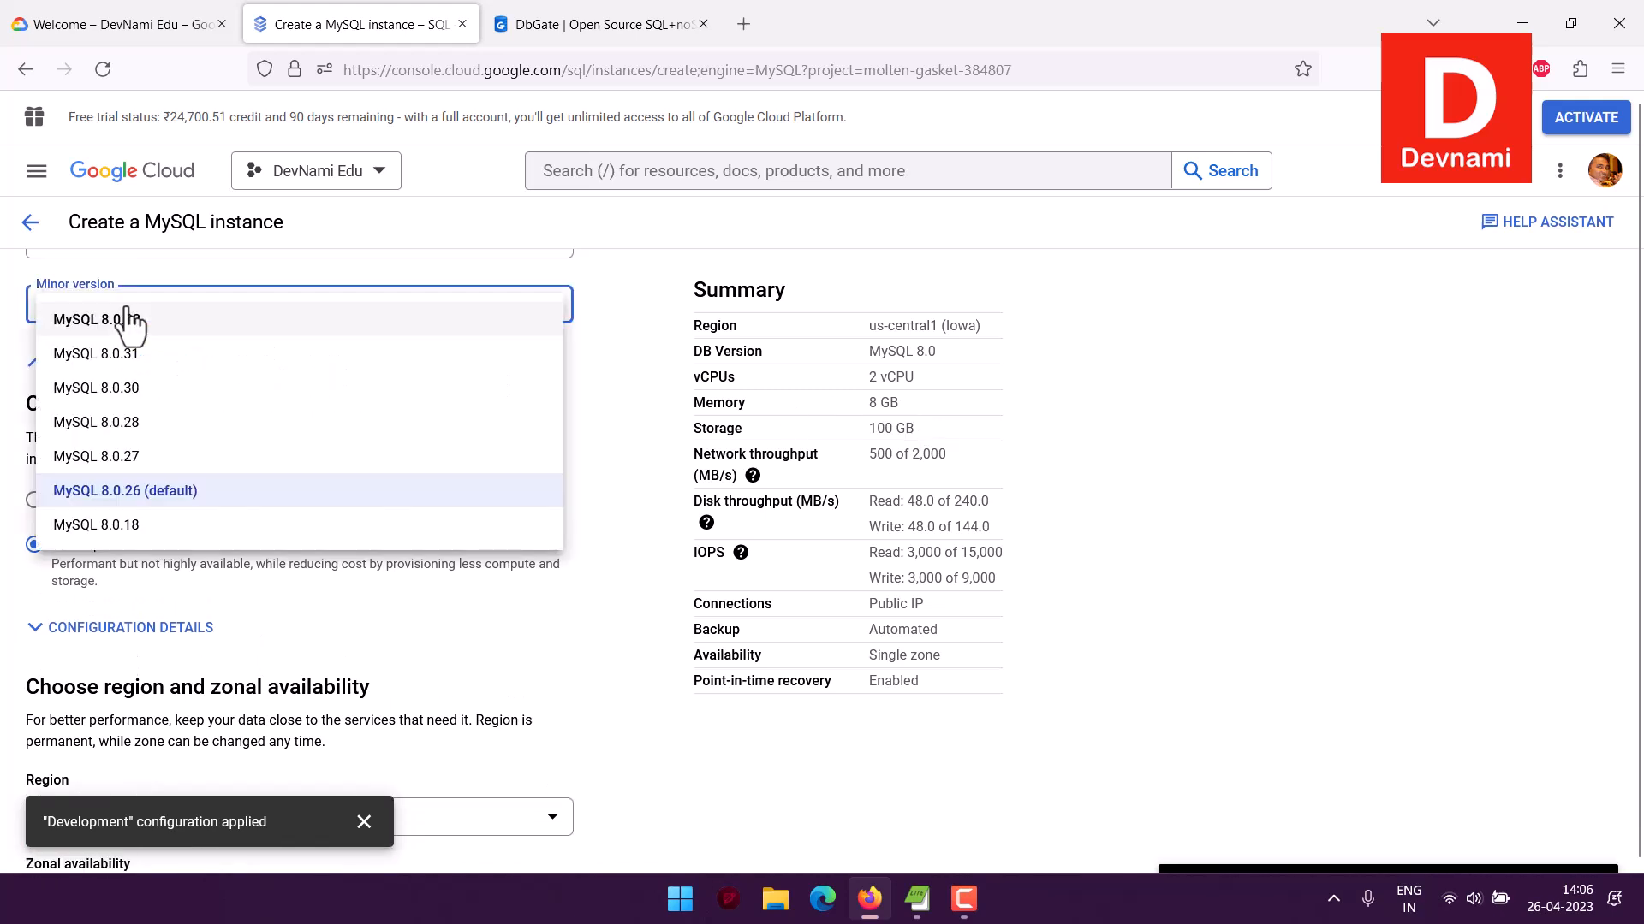
pyautogui.click(592, 317)
# Set the instance's region to asia-south1 (Mumbai).
pyautogui.scroll(-4, 539, 376)
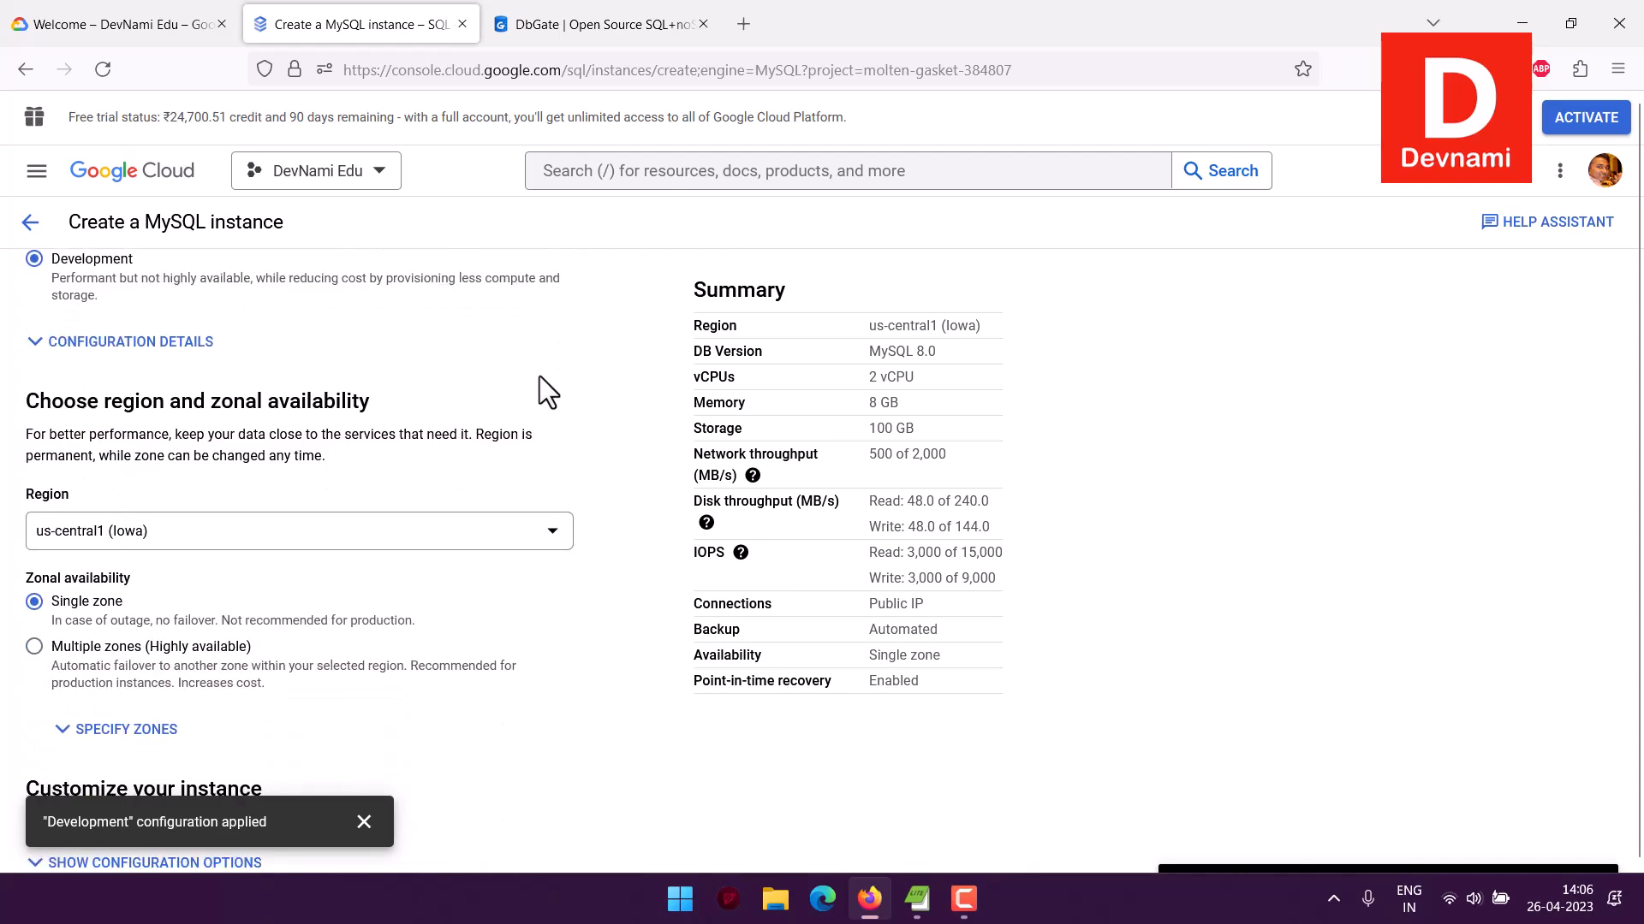
pyautogui.moveTo(103, 333); pyautogui.dragTo(446, 329)
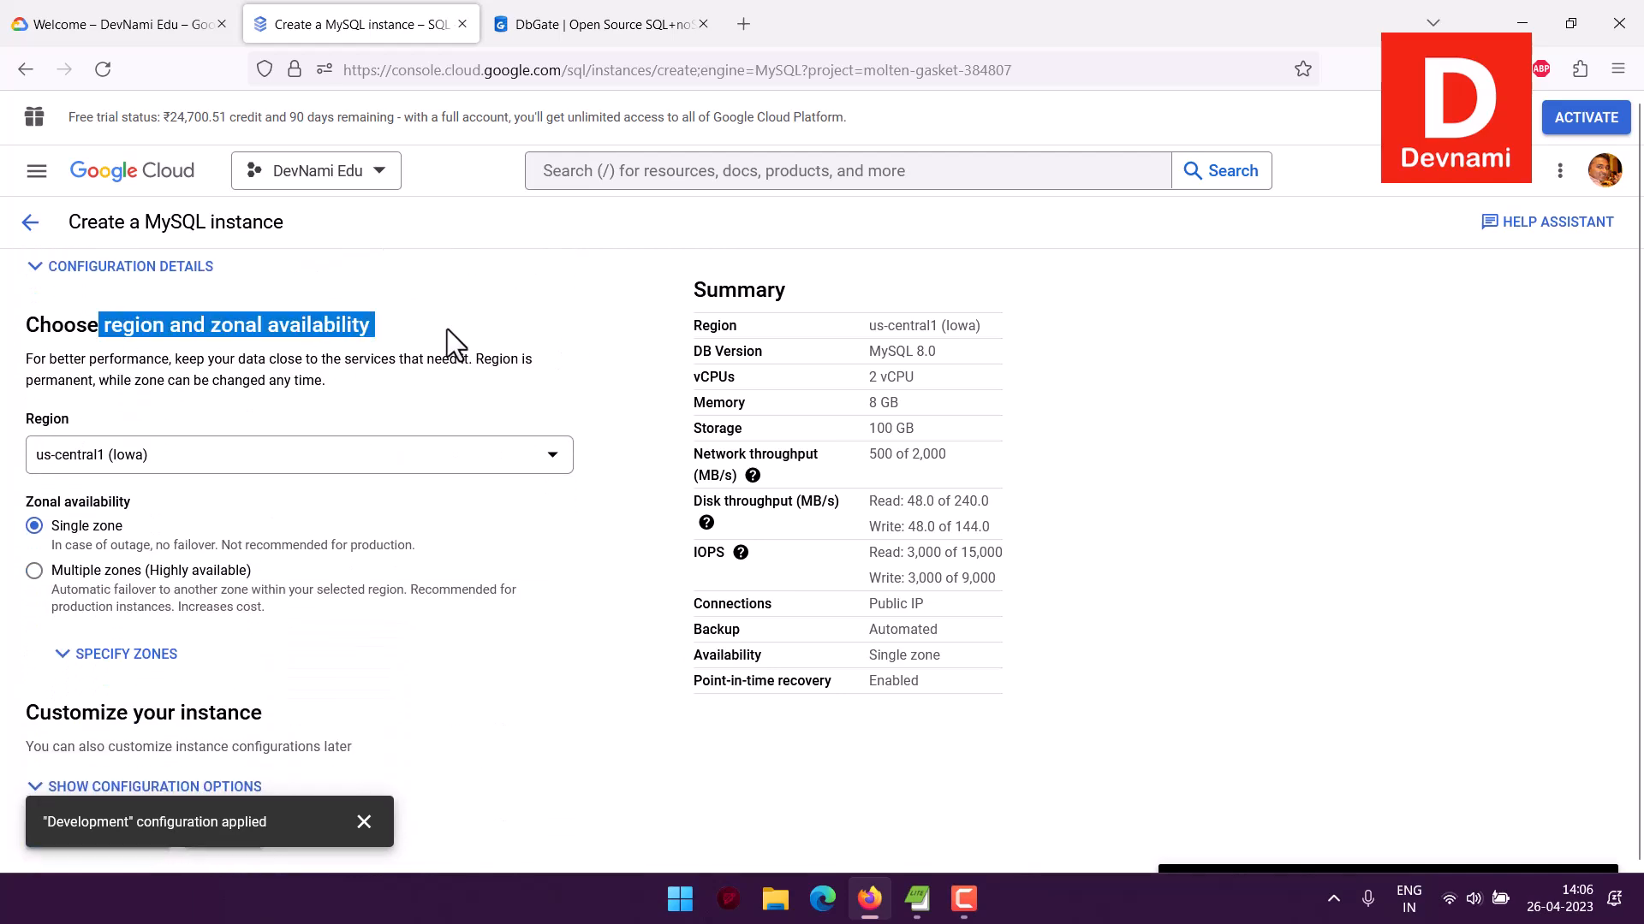
pyautogui.click(447, 330)
pyautogui.moveTo(142, 333); pyautogui.dragTo(425, 342)
pyautogui.click(157, 467)
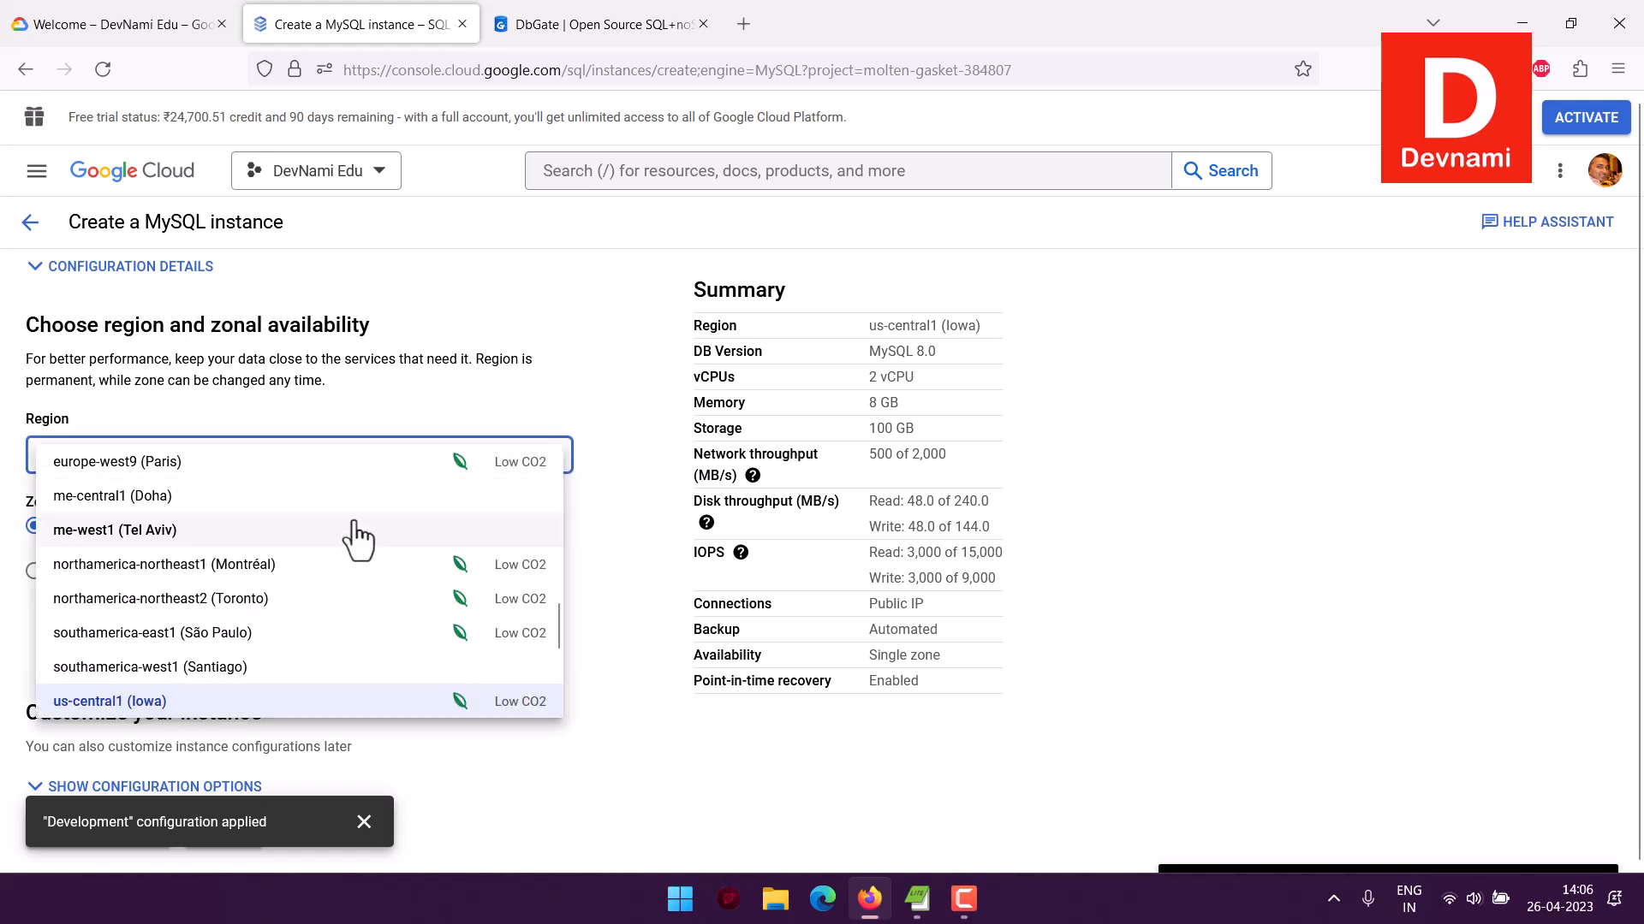
pyautogui.scroll(8, 356, 540)
pyautogui.scroll(2, 355, 540)
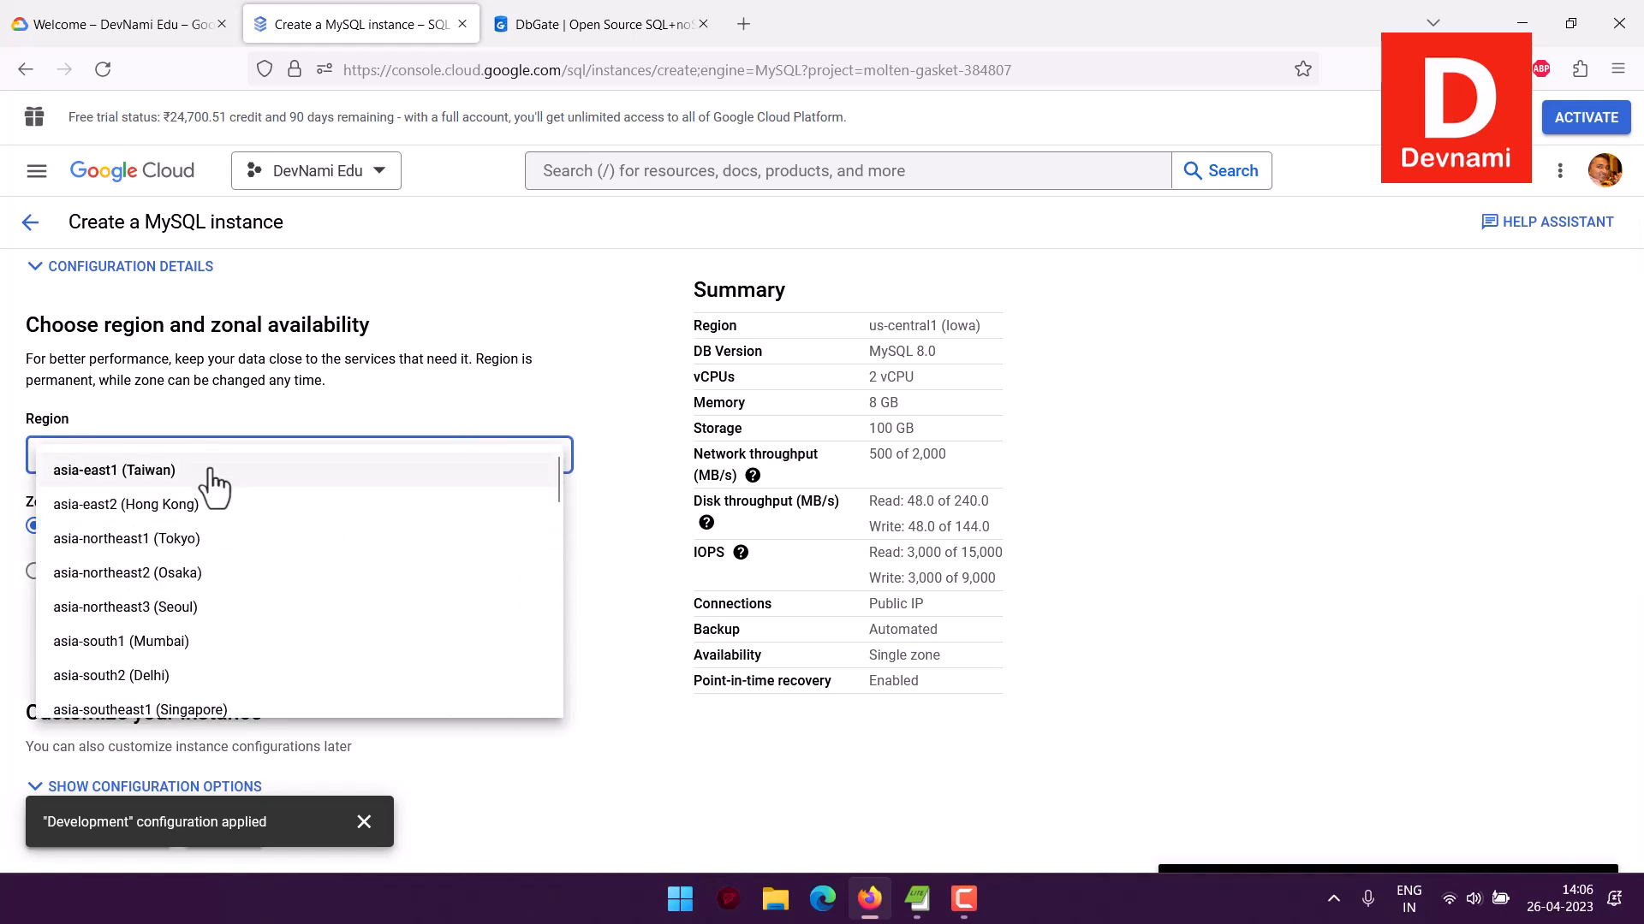
pyautogui.click(133, 638)
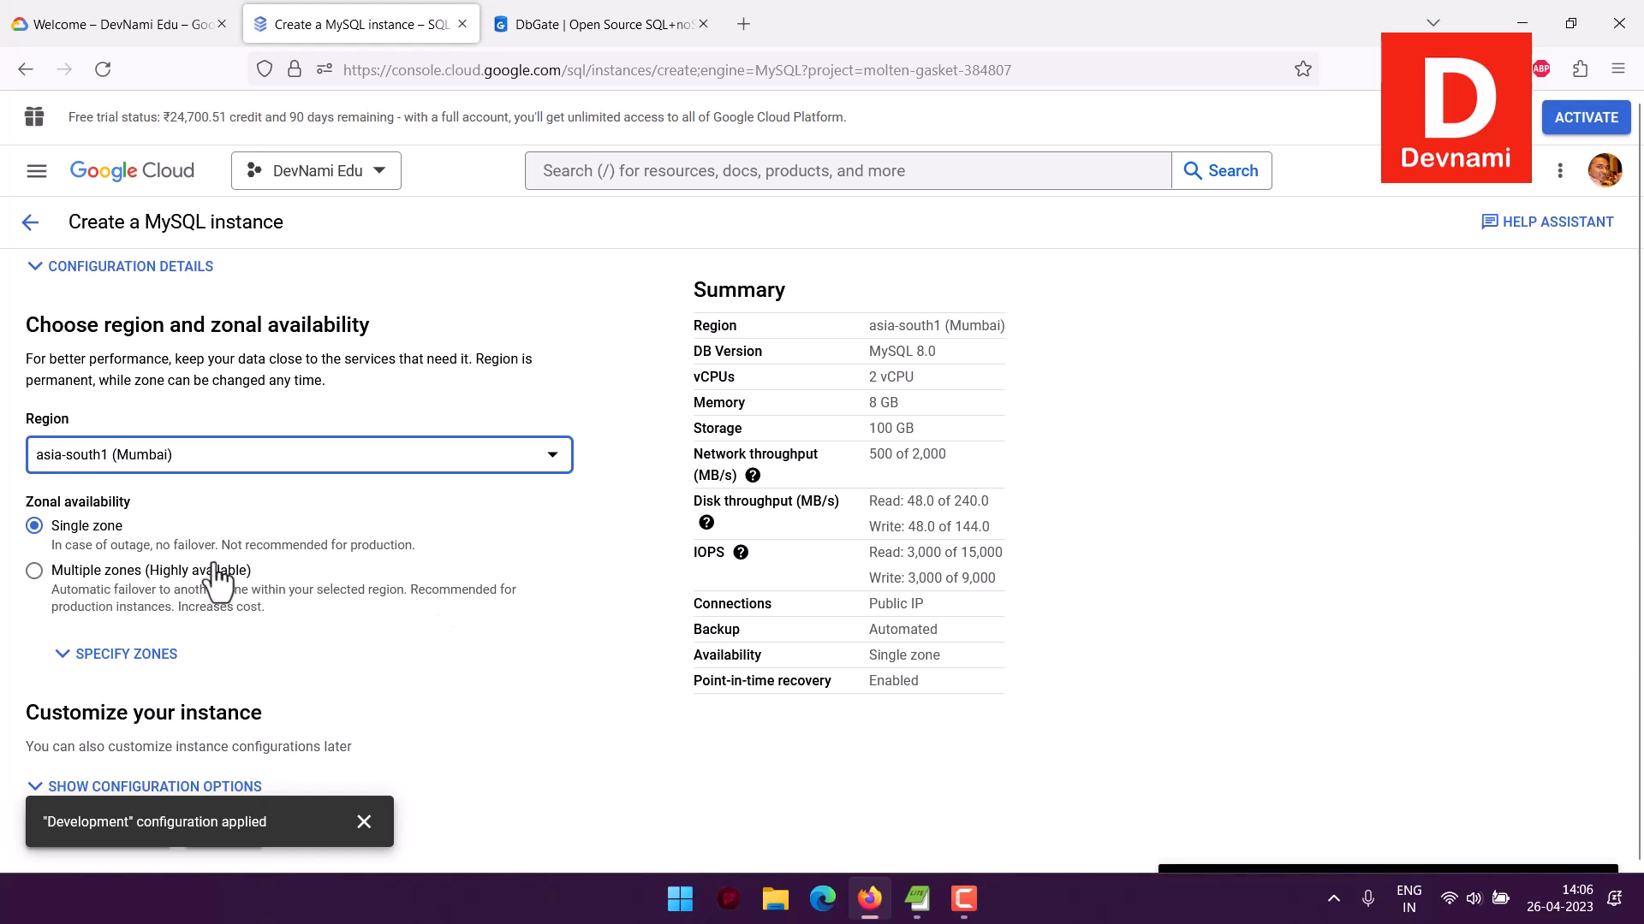
# Expand the configuration details, review the available MySQL database and minor versions, and hide the minor version setting.
pyautogui.click(141, 270)
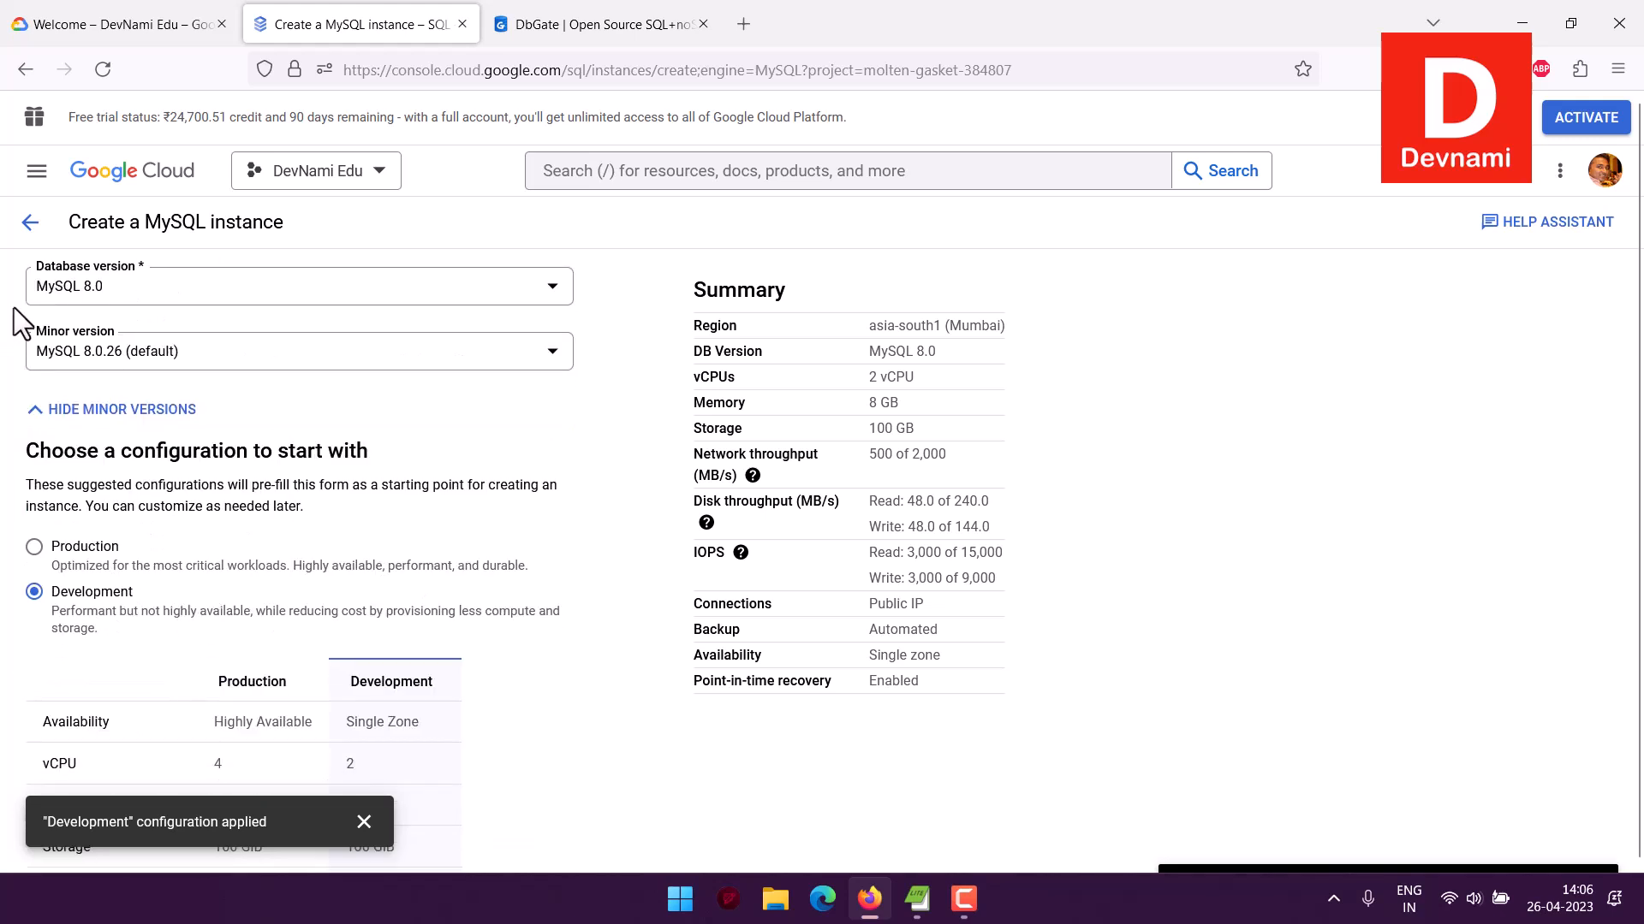
pyautogui.scroll(2, 515, 394)
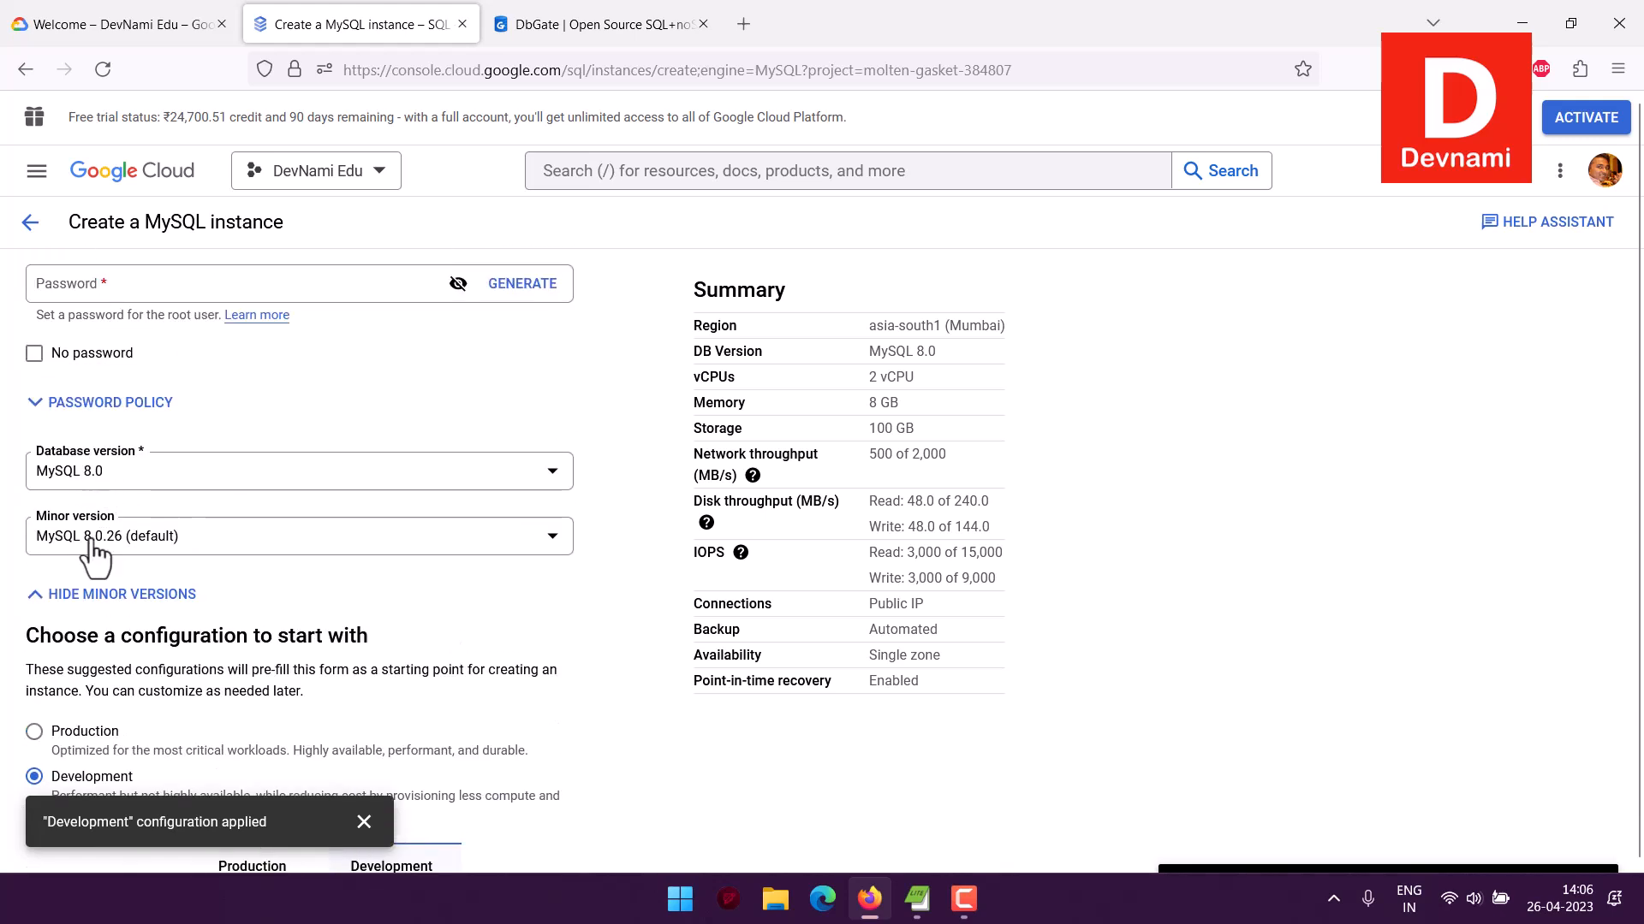
pyautogui.click(90, 476)
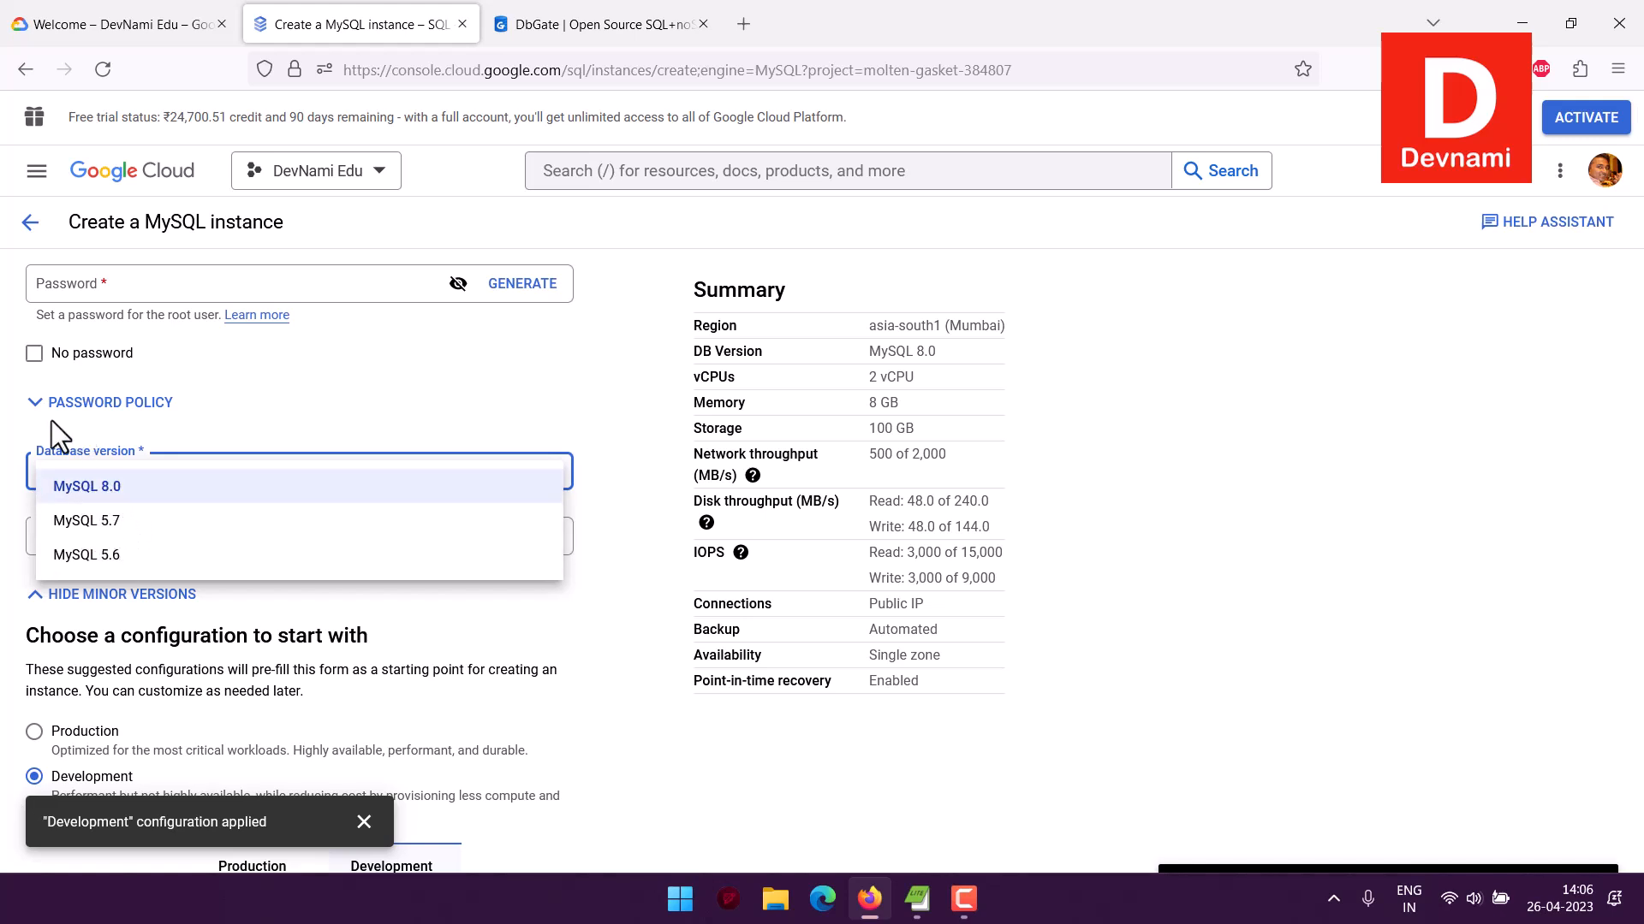
pyautogui.click(91, 526)
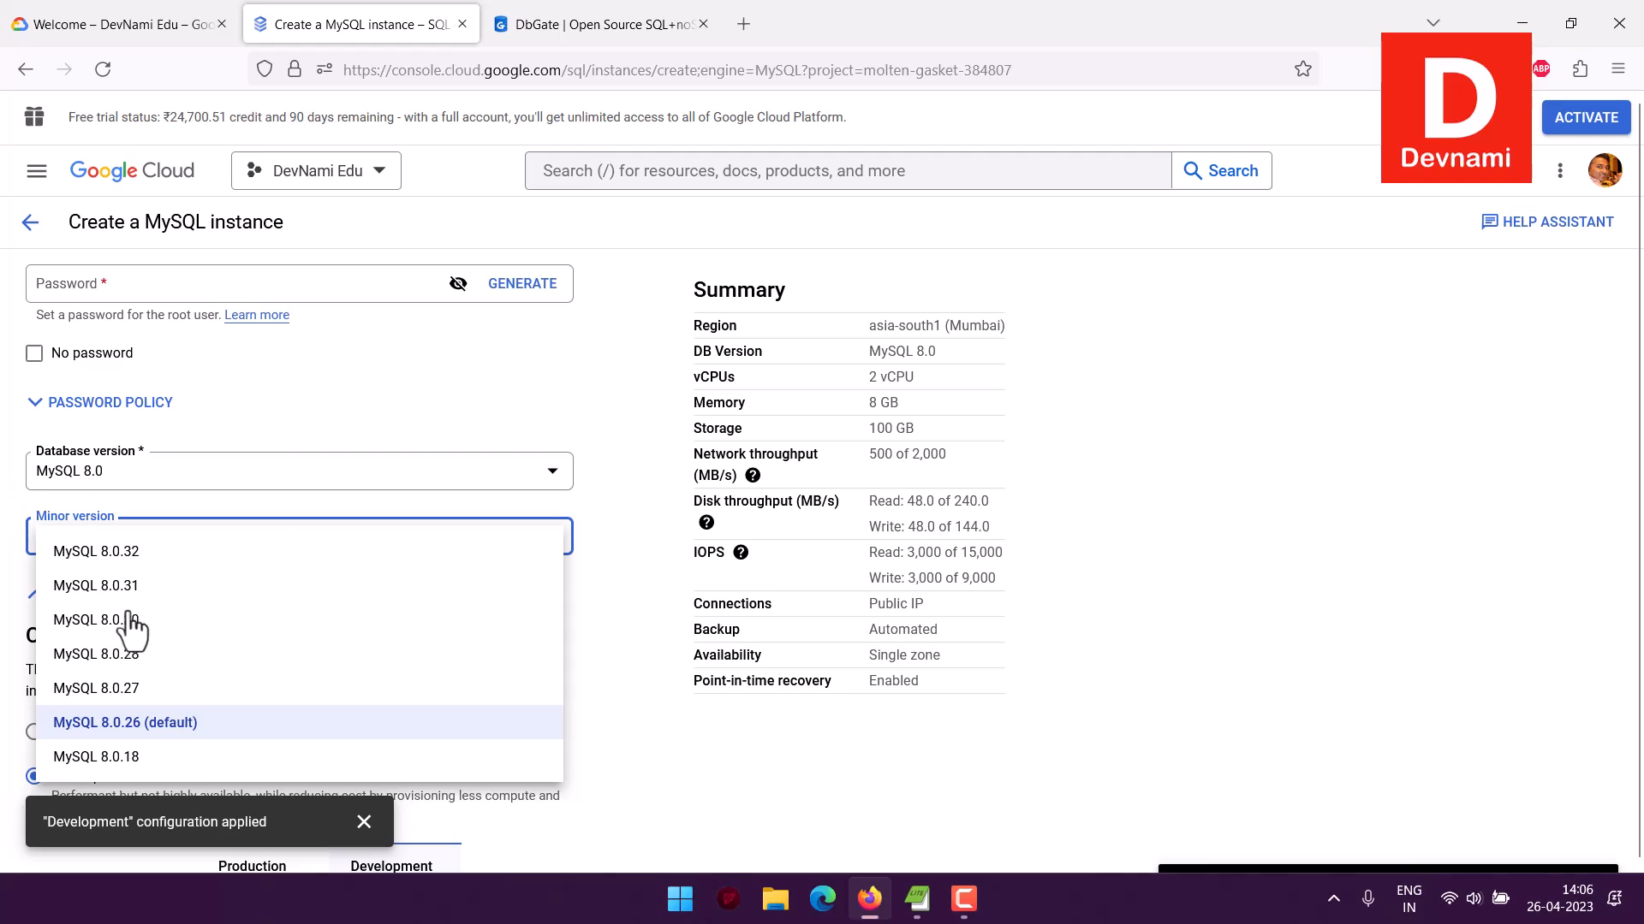
pyautogui.click(7, 591)
pyautogui.click(103, 593)
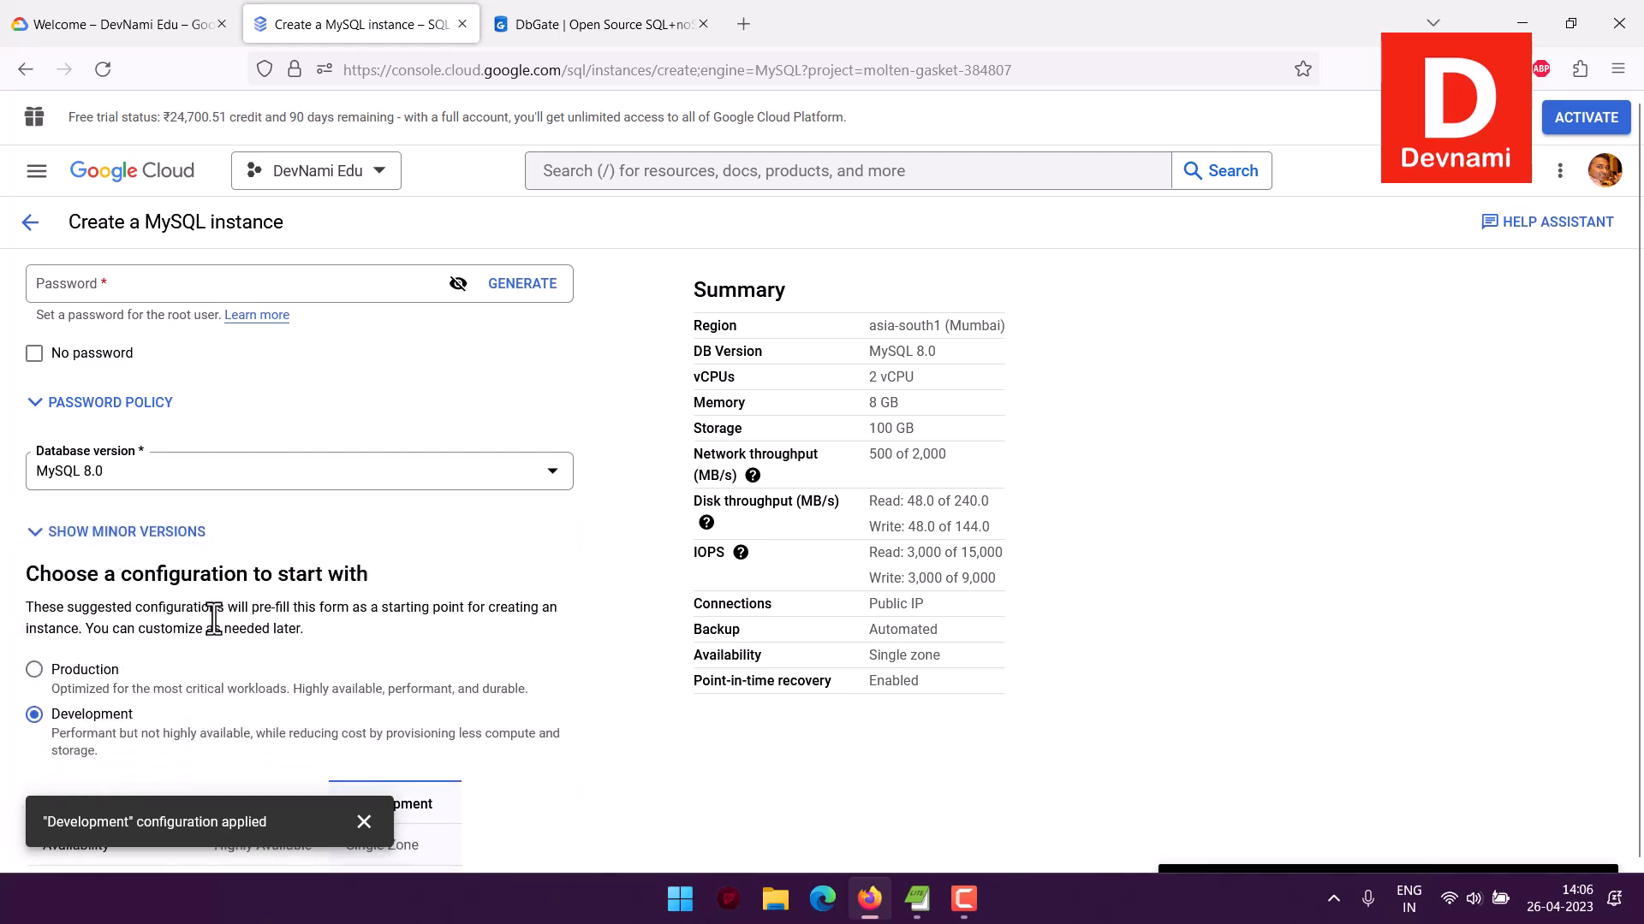
# Show the configuration options for customizing the instance.
pyautogui.scroll(-2, 523, 589)
pyautogui.scroll(-3, 531, 566)
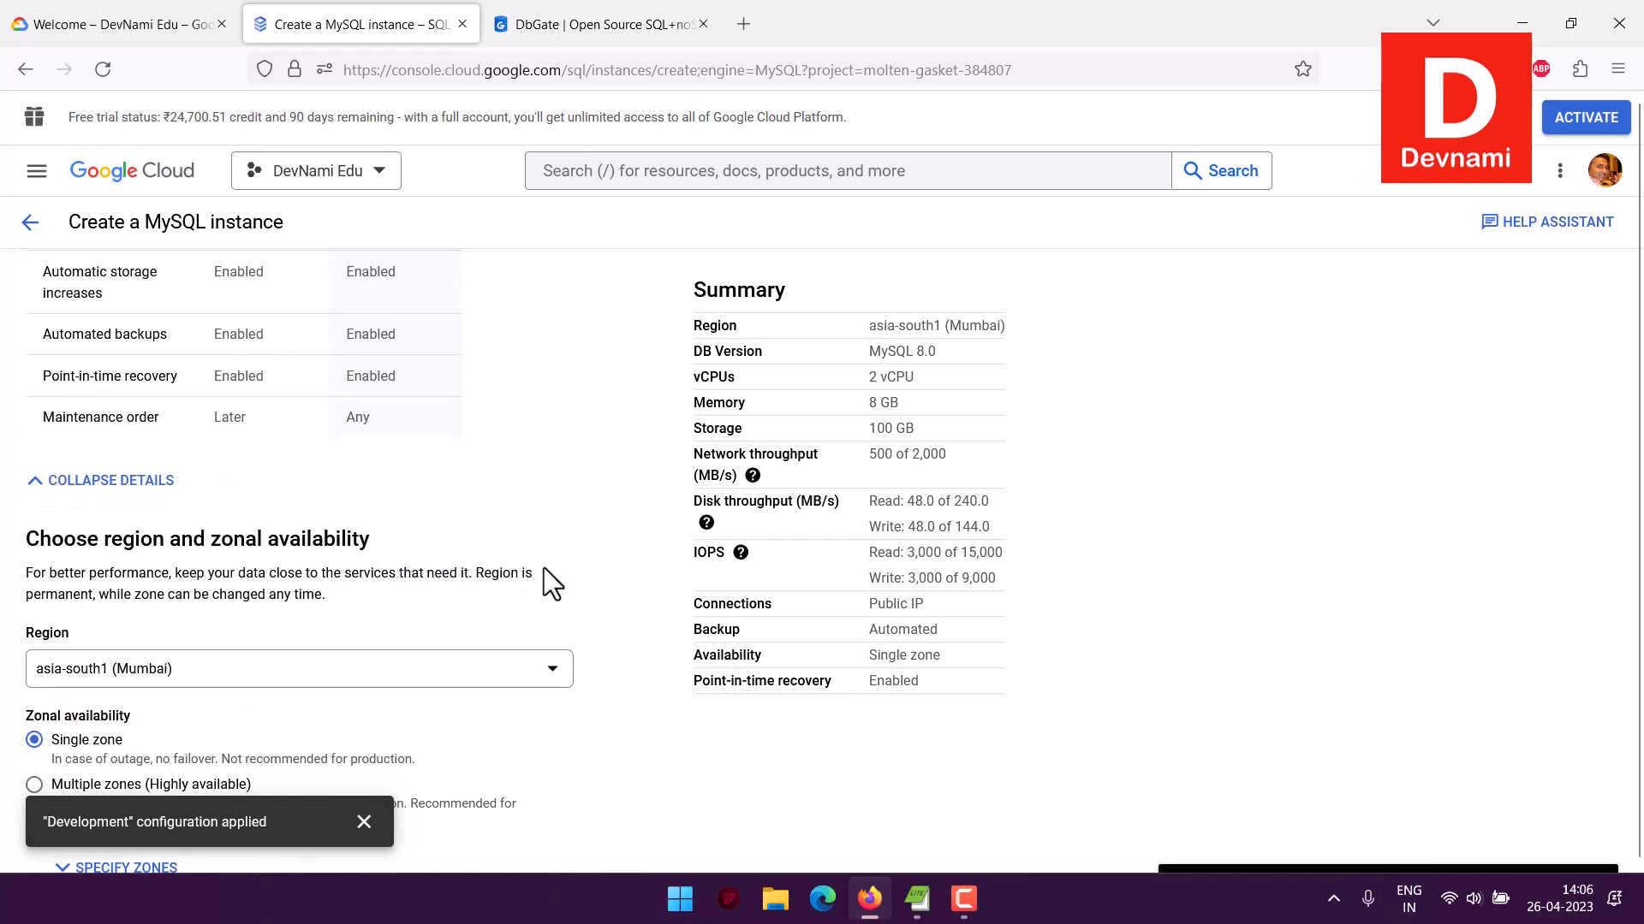
pyautogui.scroll(-3, 557, 510)
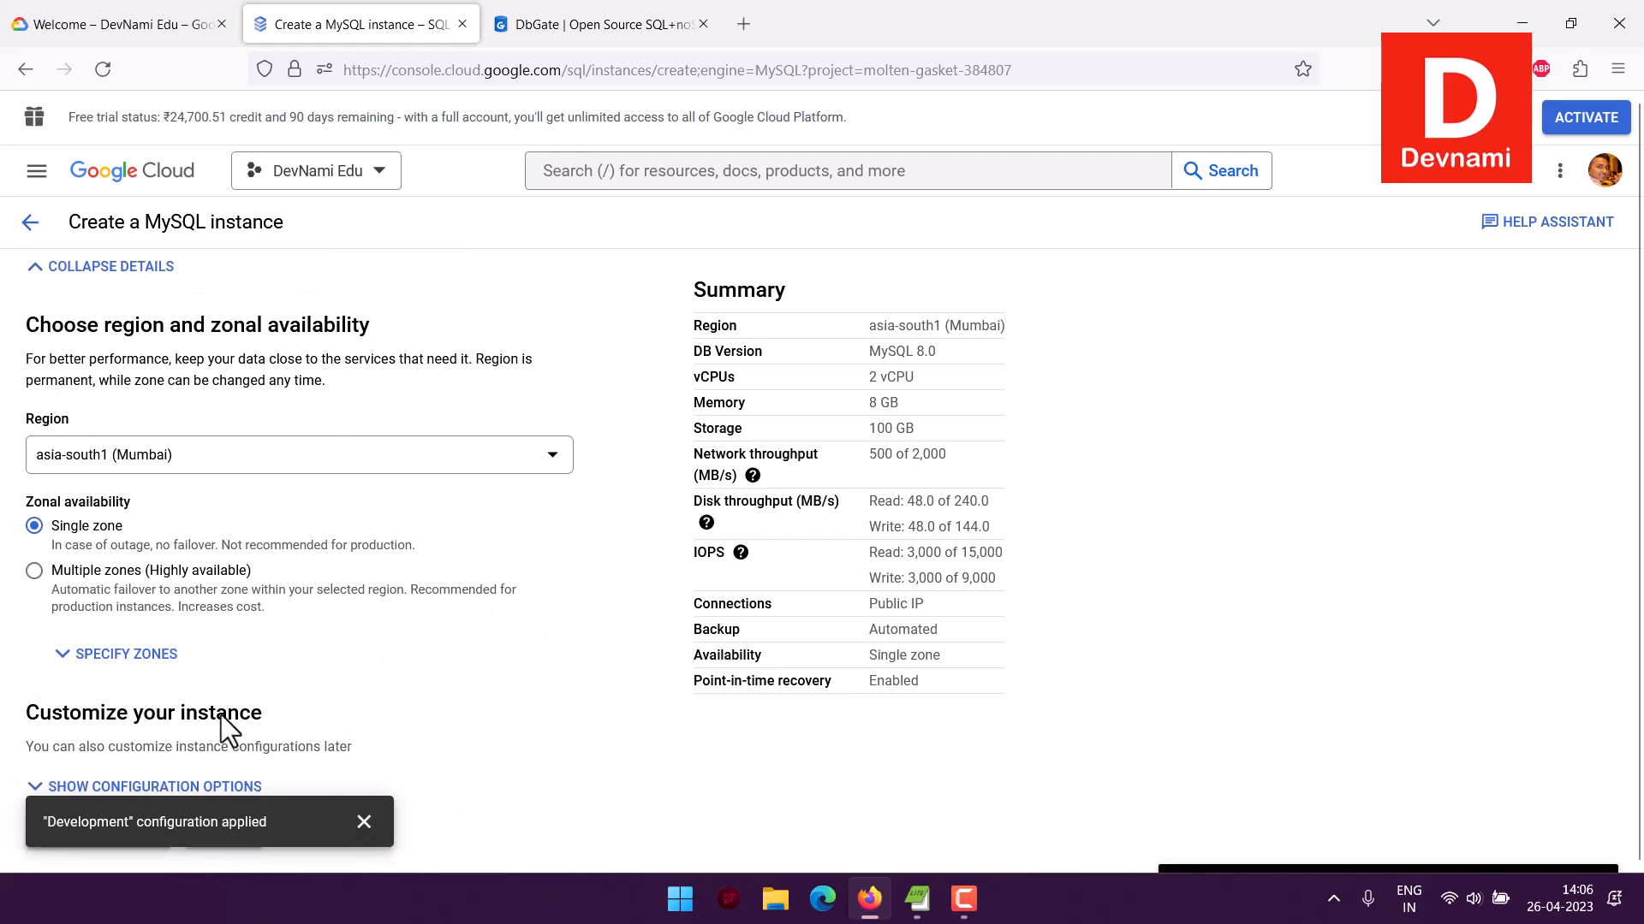
pyautogui.scroll(5, 469, 635)
pyautogui.scroll(-5, 469, 635)
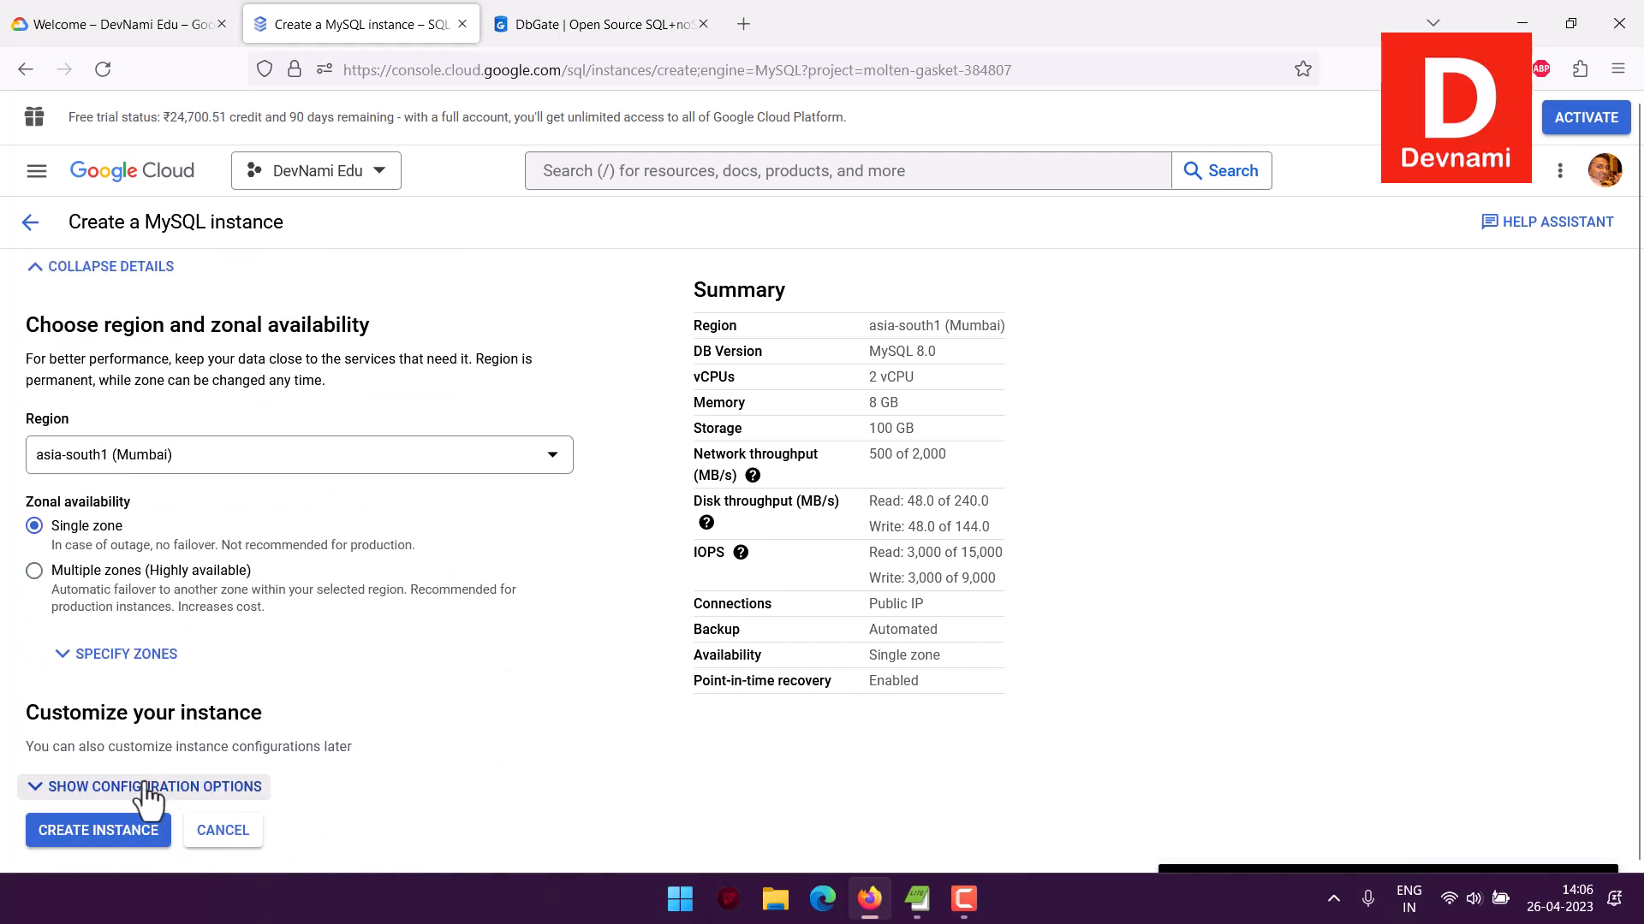
pyautogui.click(239, 788)
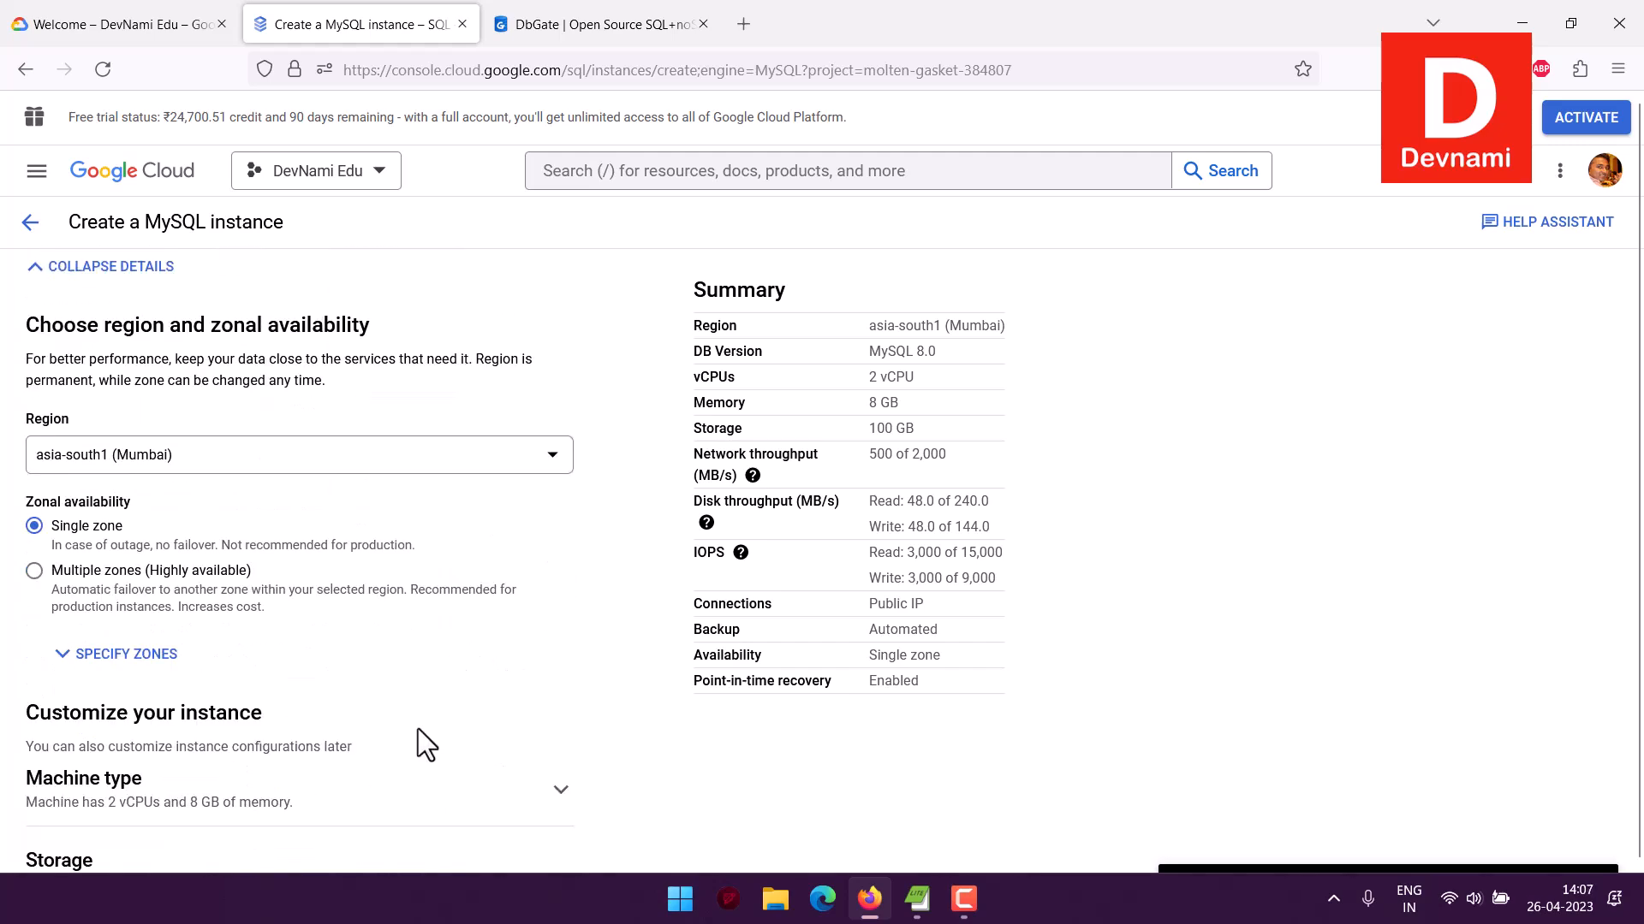
# Expand the machine type settings and choose the Lightweight machine type.
pyautogui.scroll(-4, 545, 616)
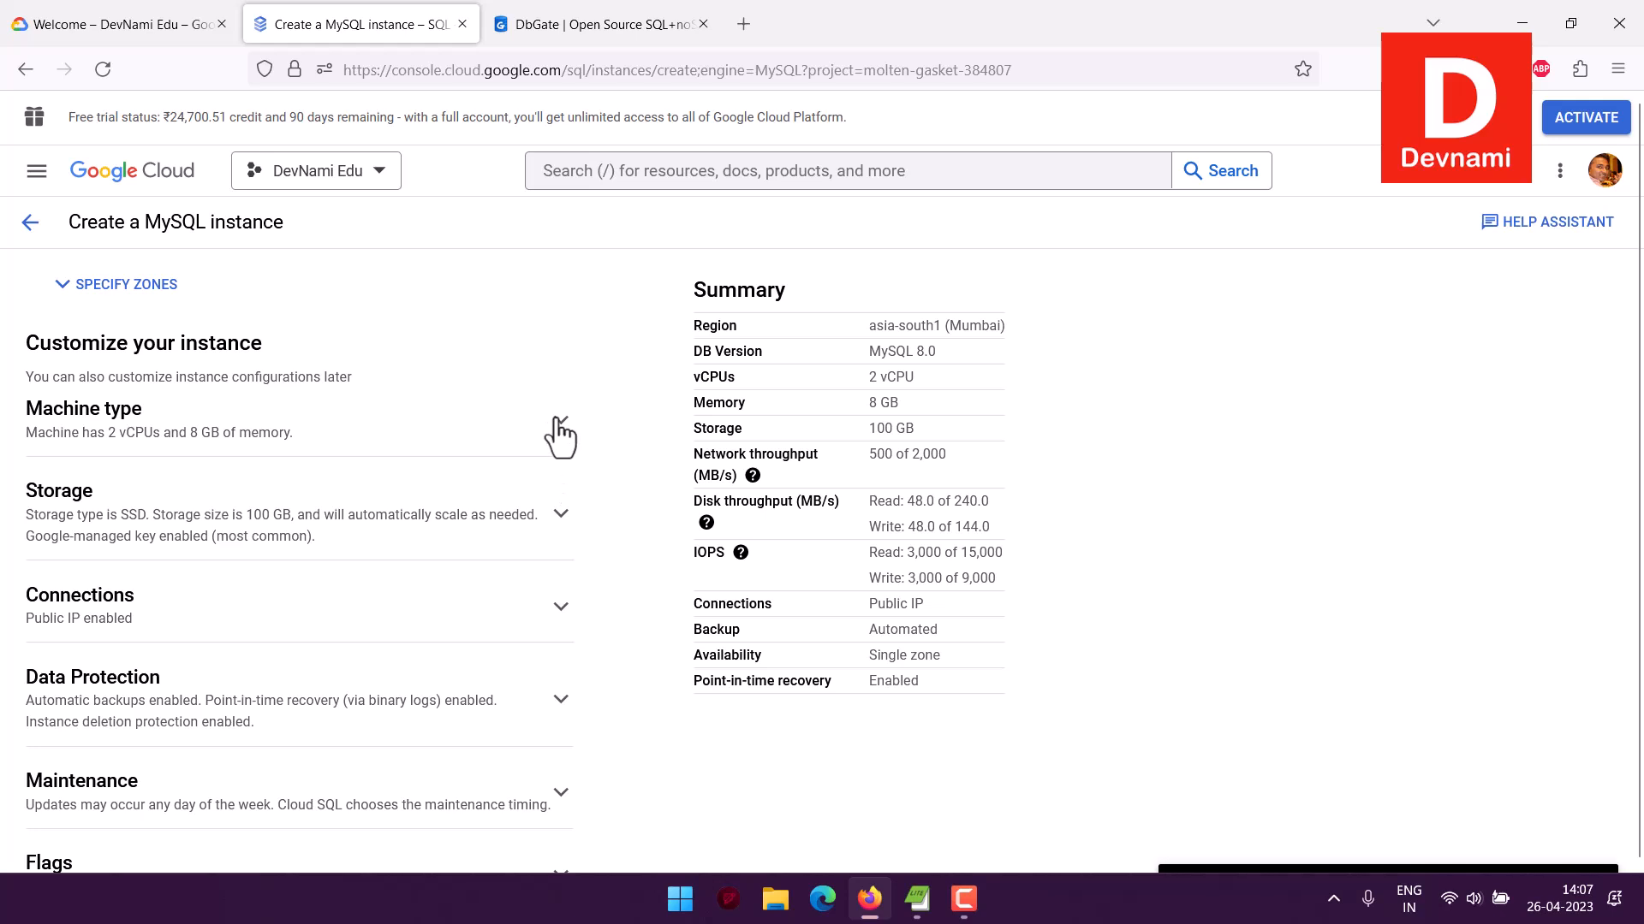
pyautogui.click(561, 418)
pyautogui.click(226, 554)
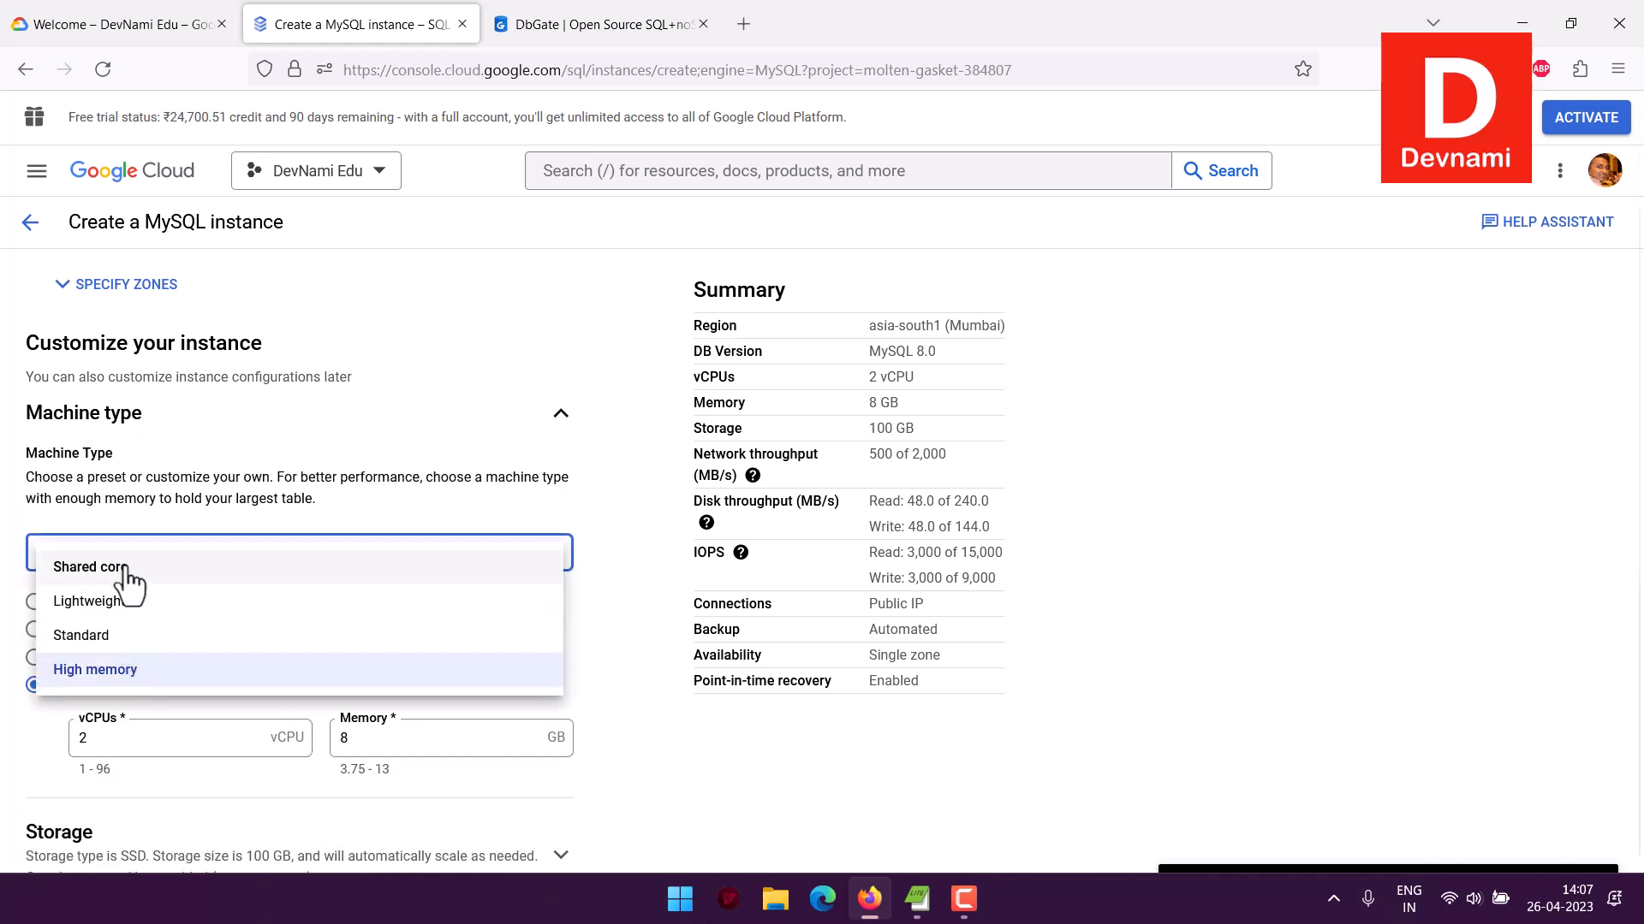
pyautogui.click(107, 602)
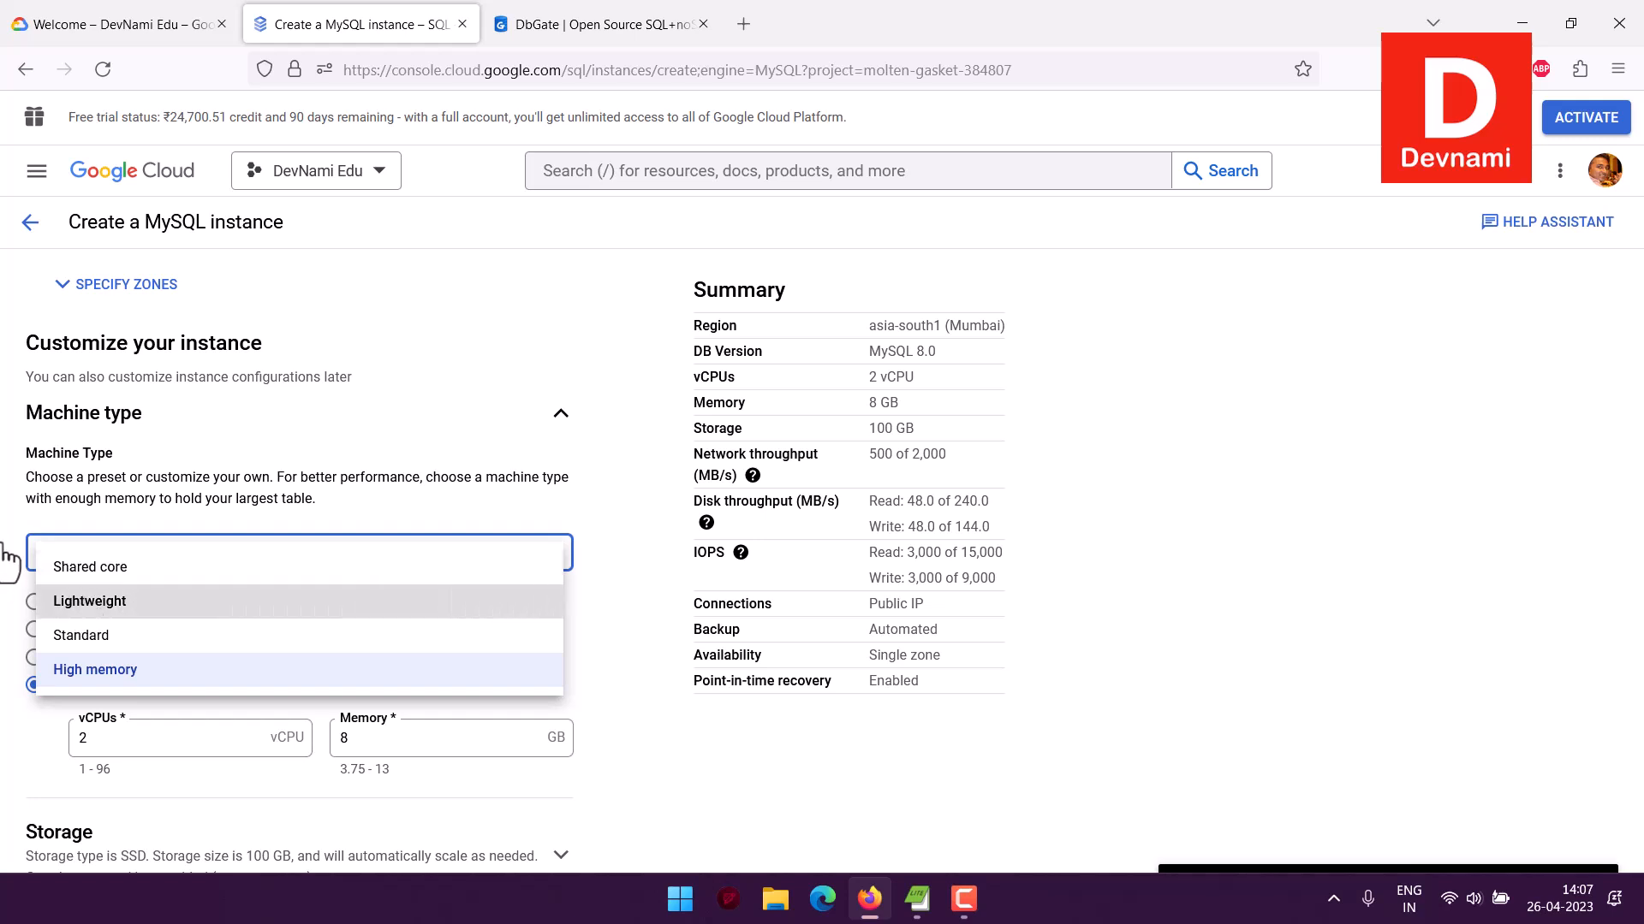
pyautogui.click(10, 457)
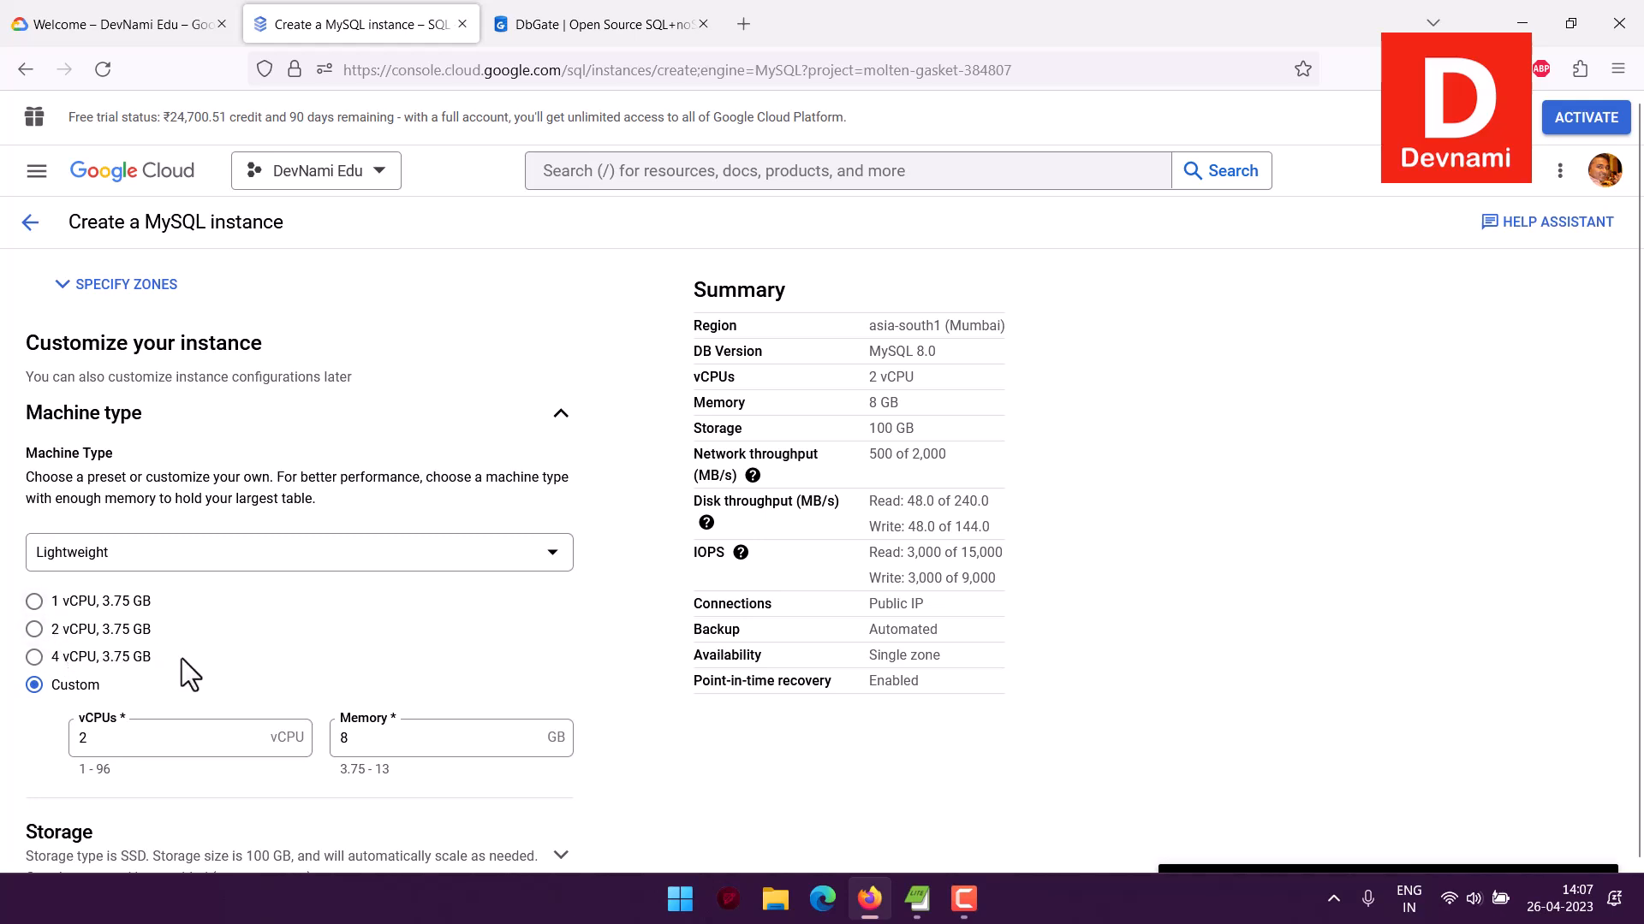
# Set the instance's storage capacity to 10 GB and check the automatic storage increase setting.
pyautogui.scroll(-3, 7, 590)
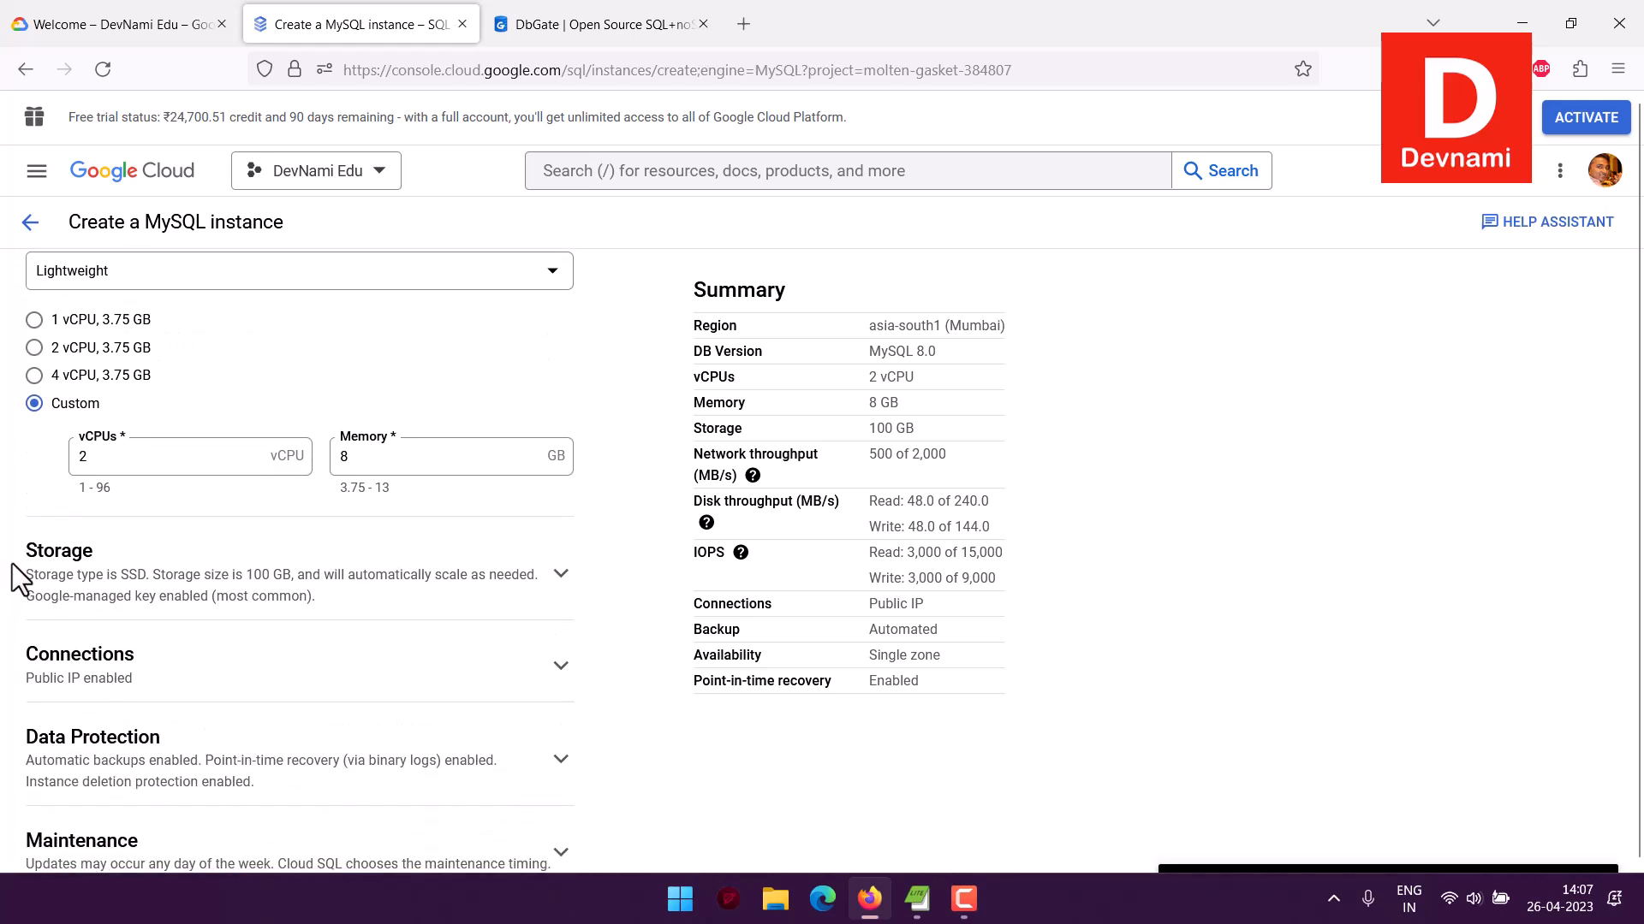
pyautogui.scroll(-2, 565, 404)
pyautogui.click(563, 392)
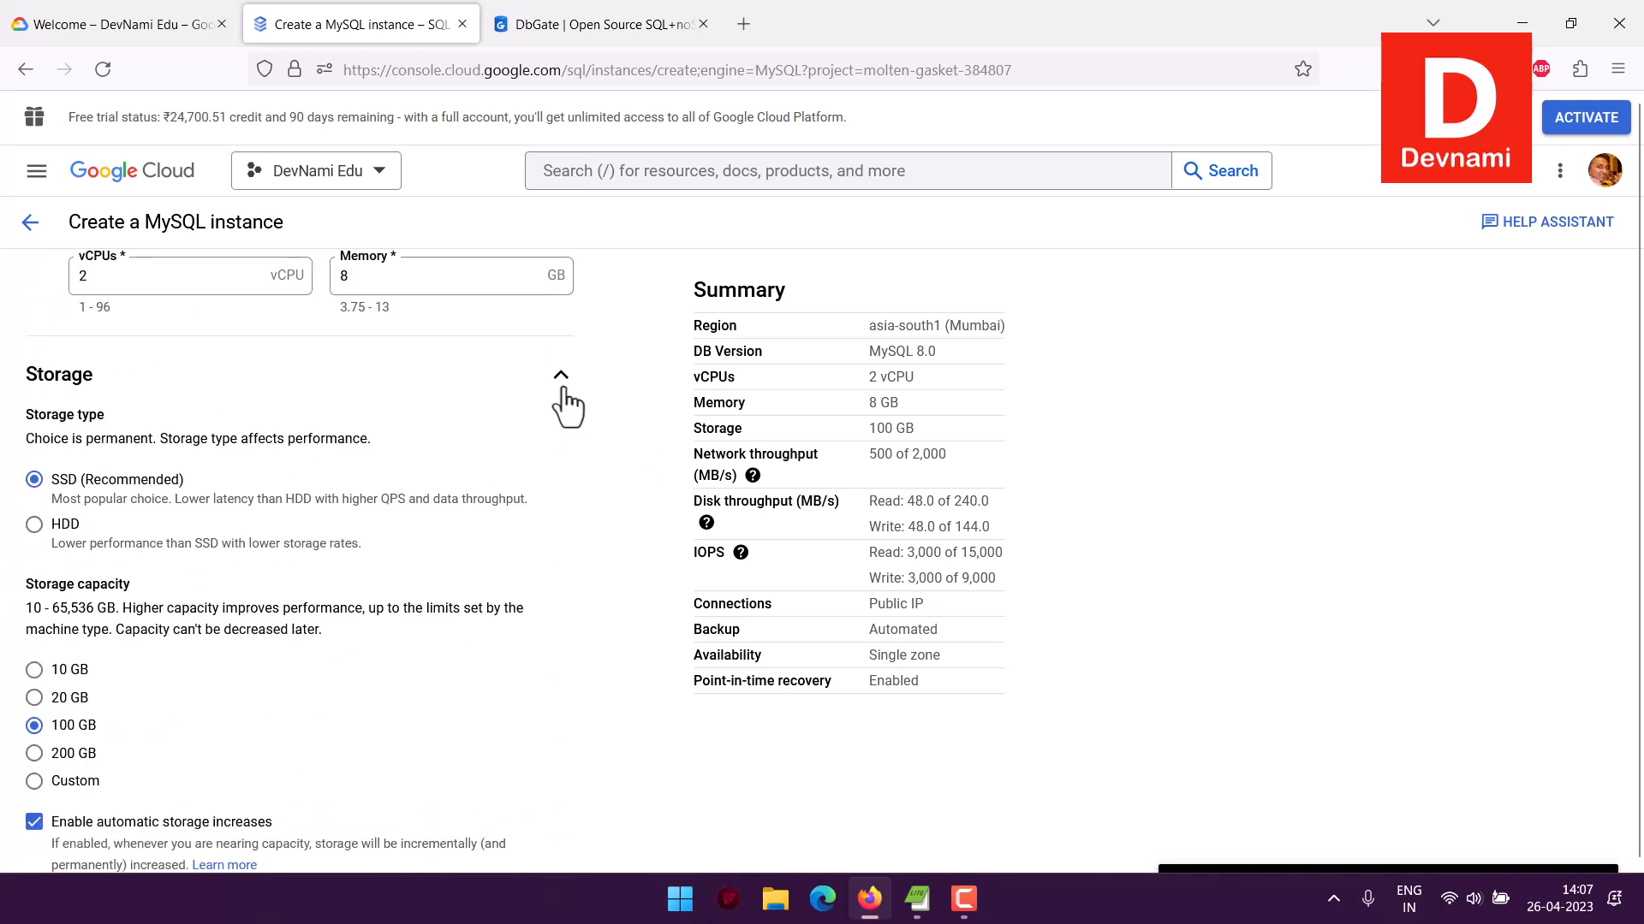
pyautogui.click(19, 661)
pyautogui.scroll(-6, 14, 457)
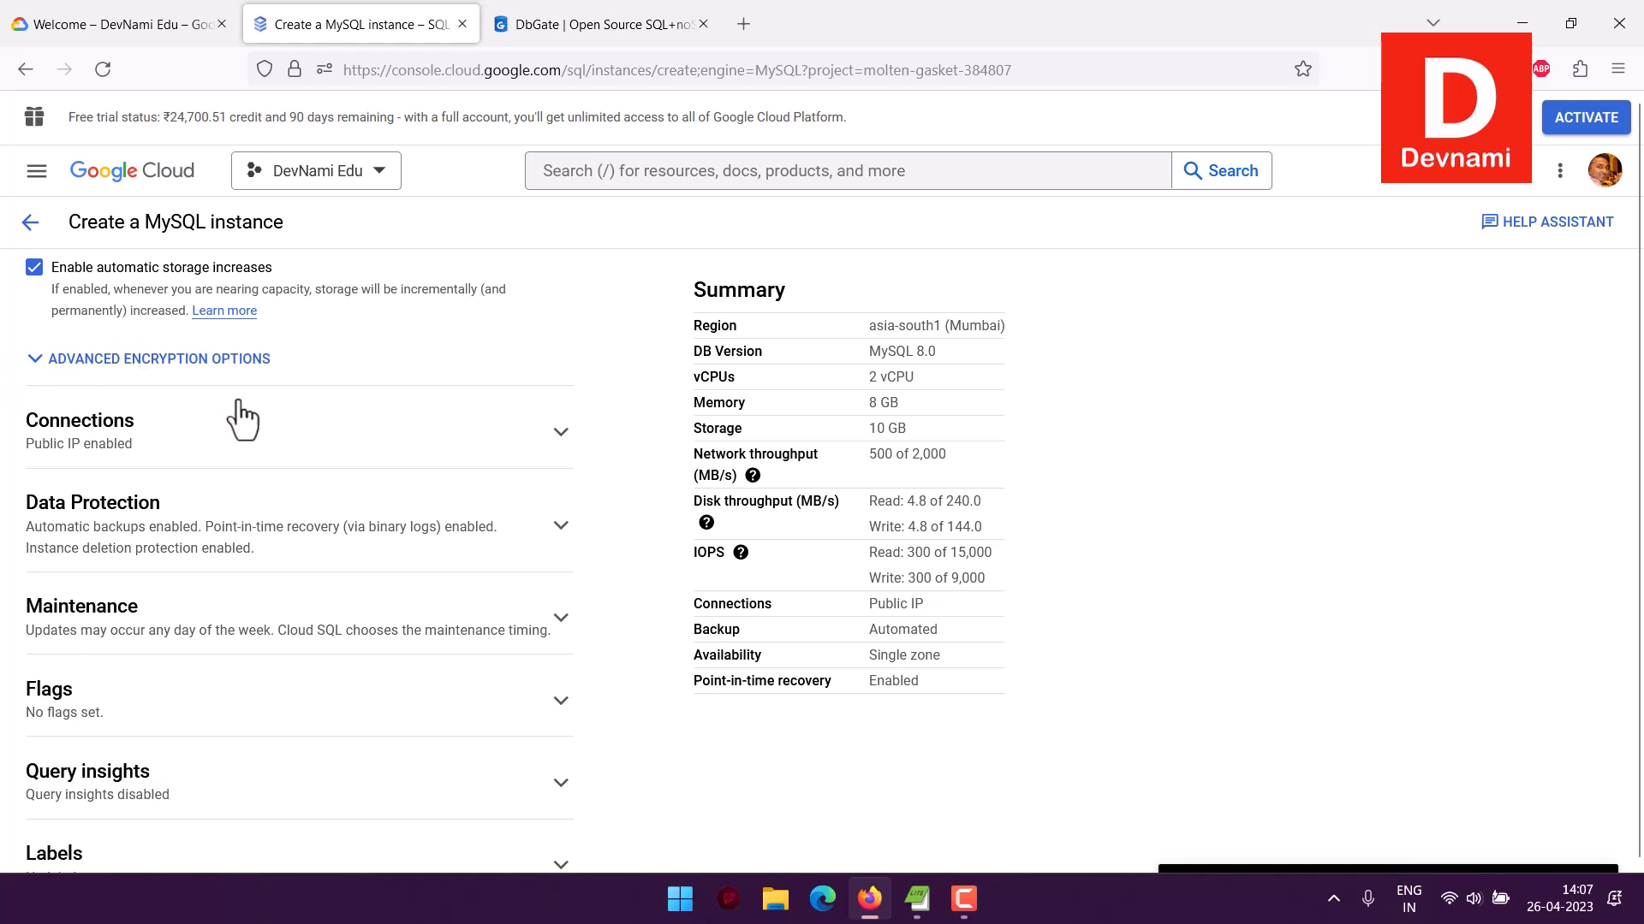
pyautogui.scroll(2, 2, 390)
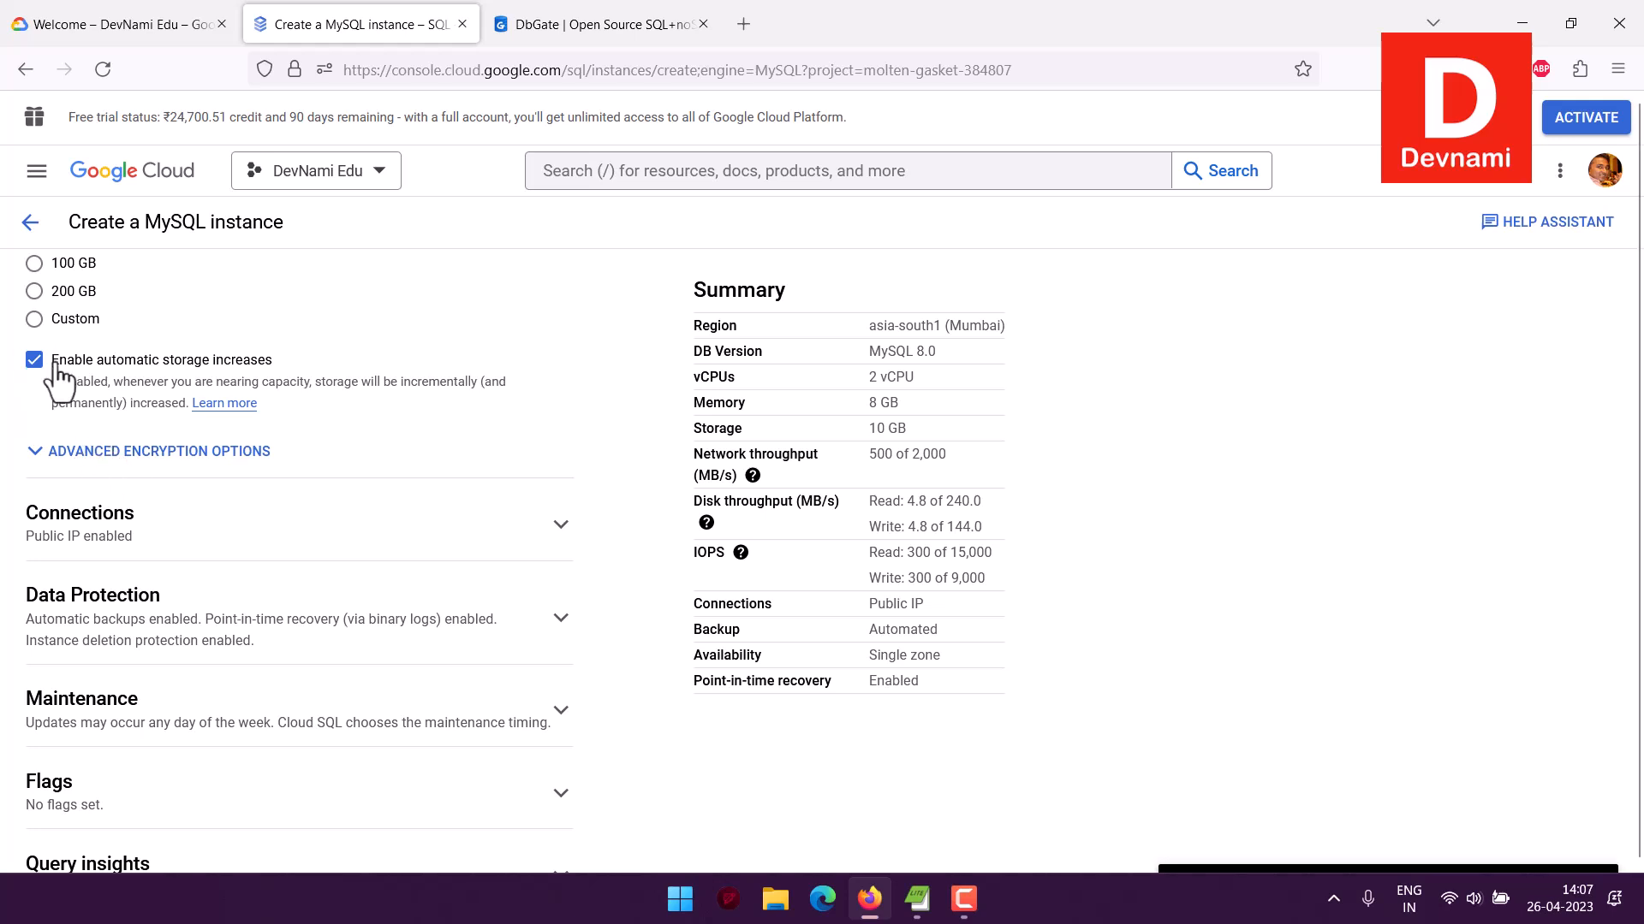
pyautogui.scroll(2, 1, 361)
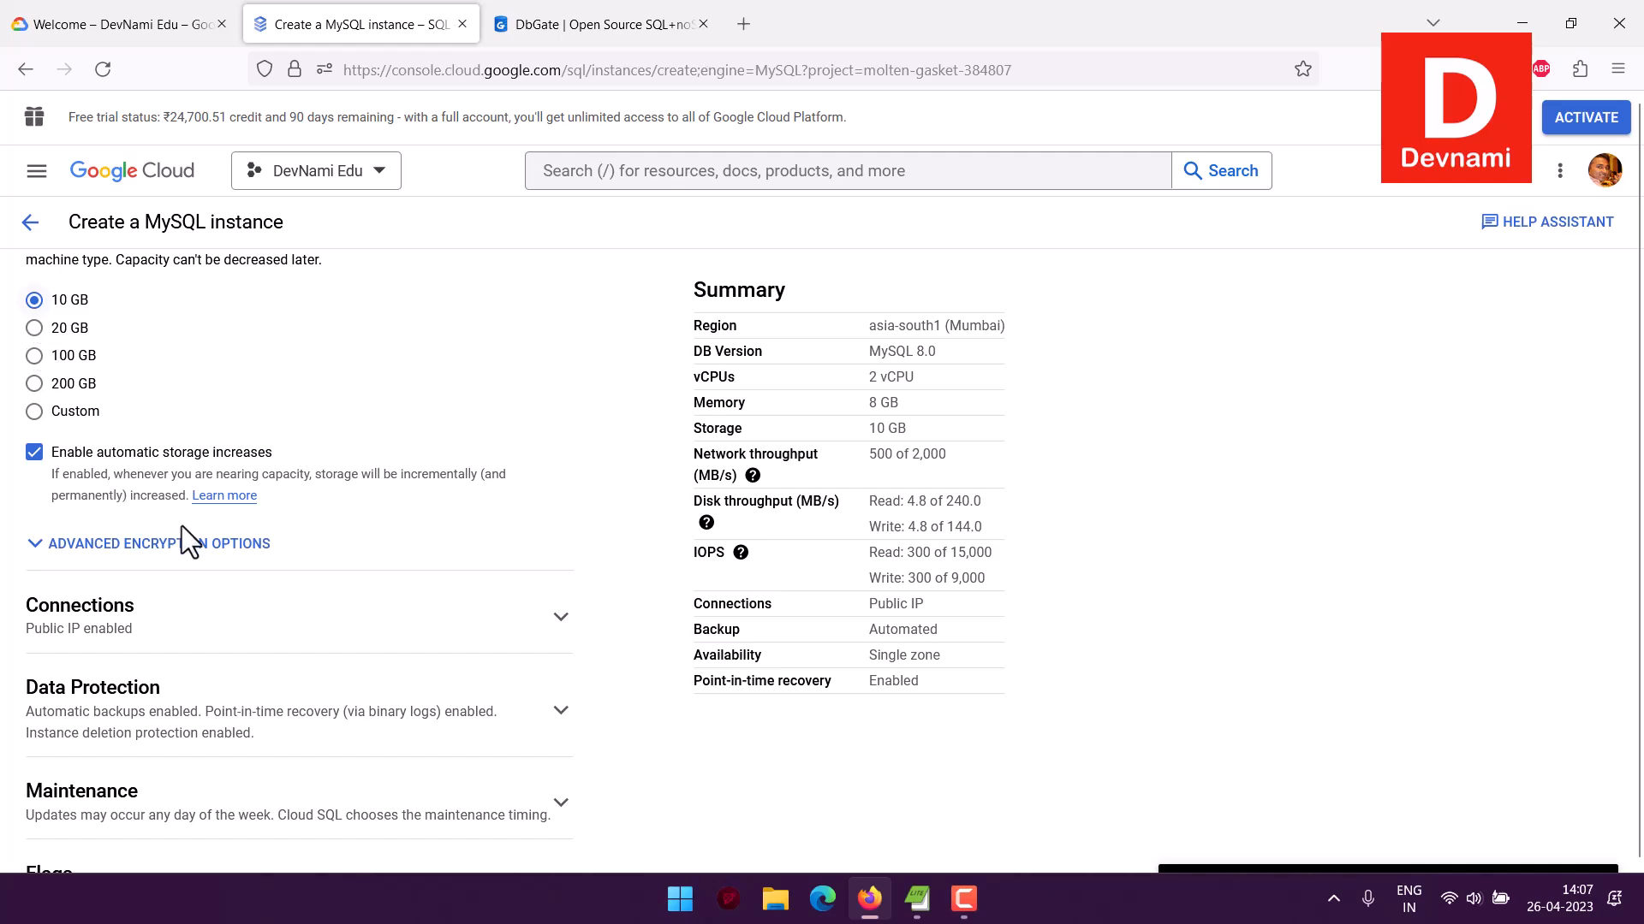
# Add an authorized network named "all" with the range 0.0.0.0/0 to the instance's connections.
pyautogui.click(120, 610)
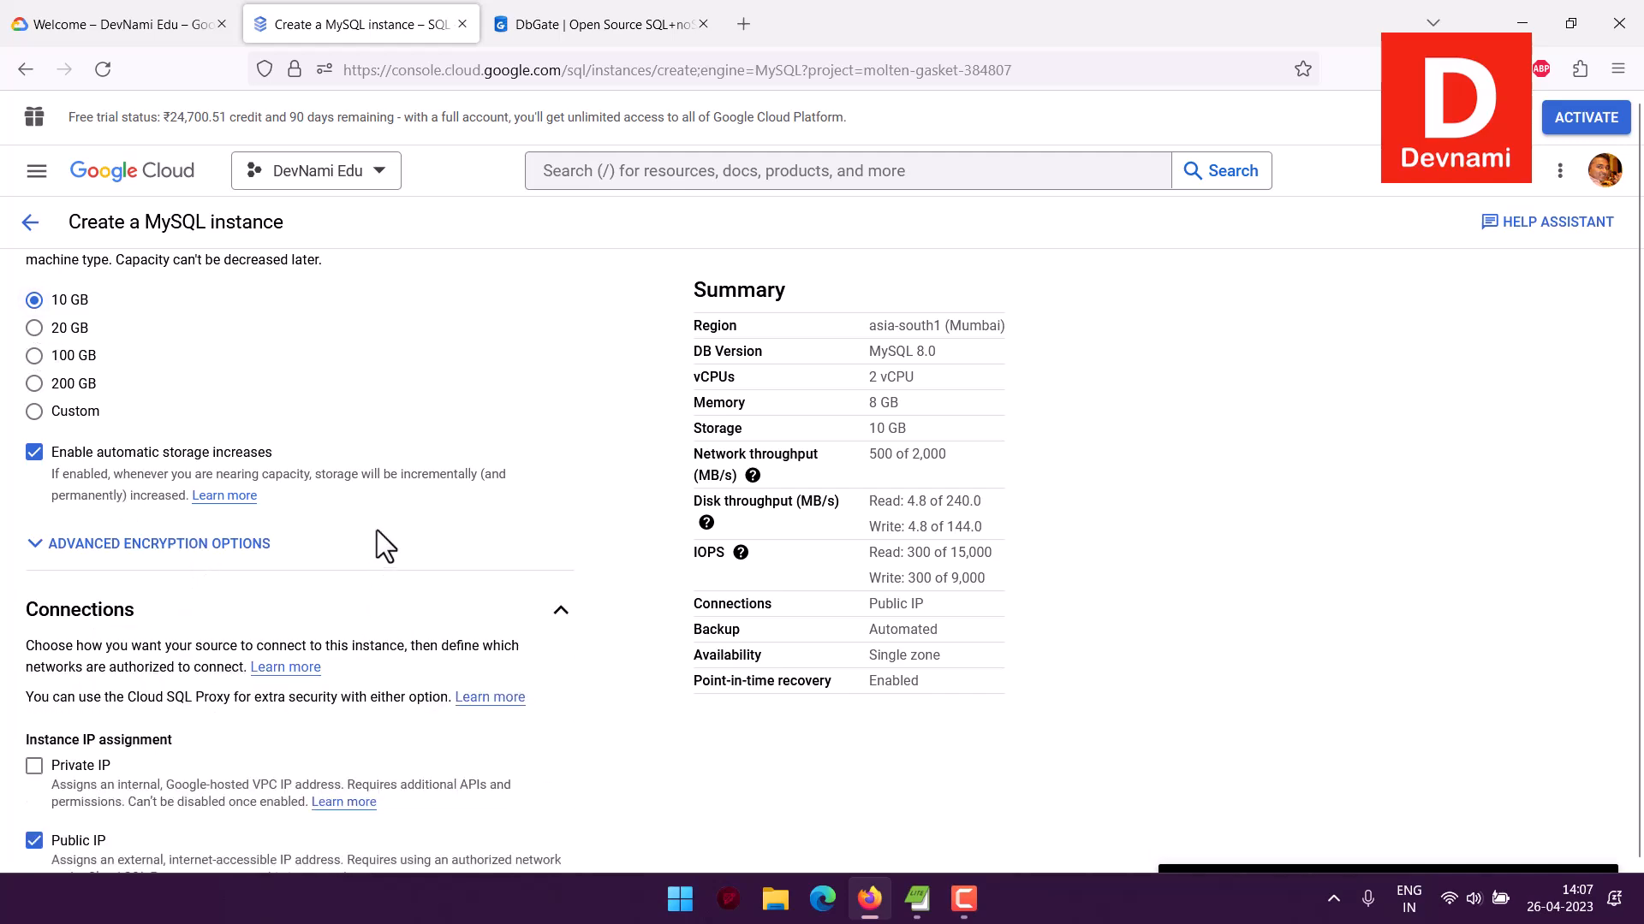
pyautogui.scroll(-1, 376, 531)
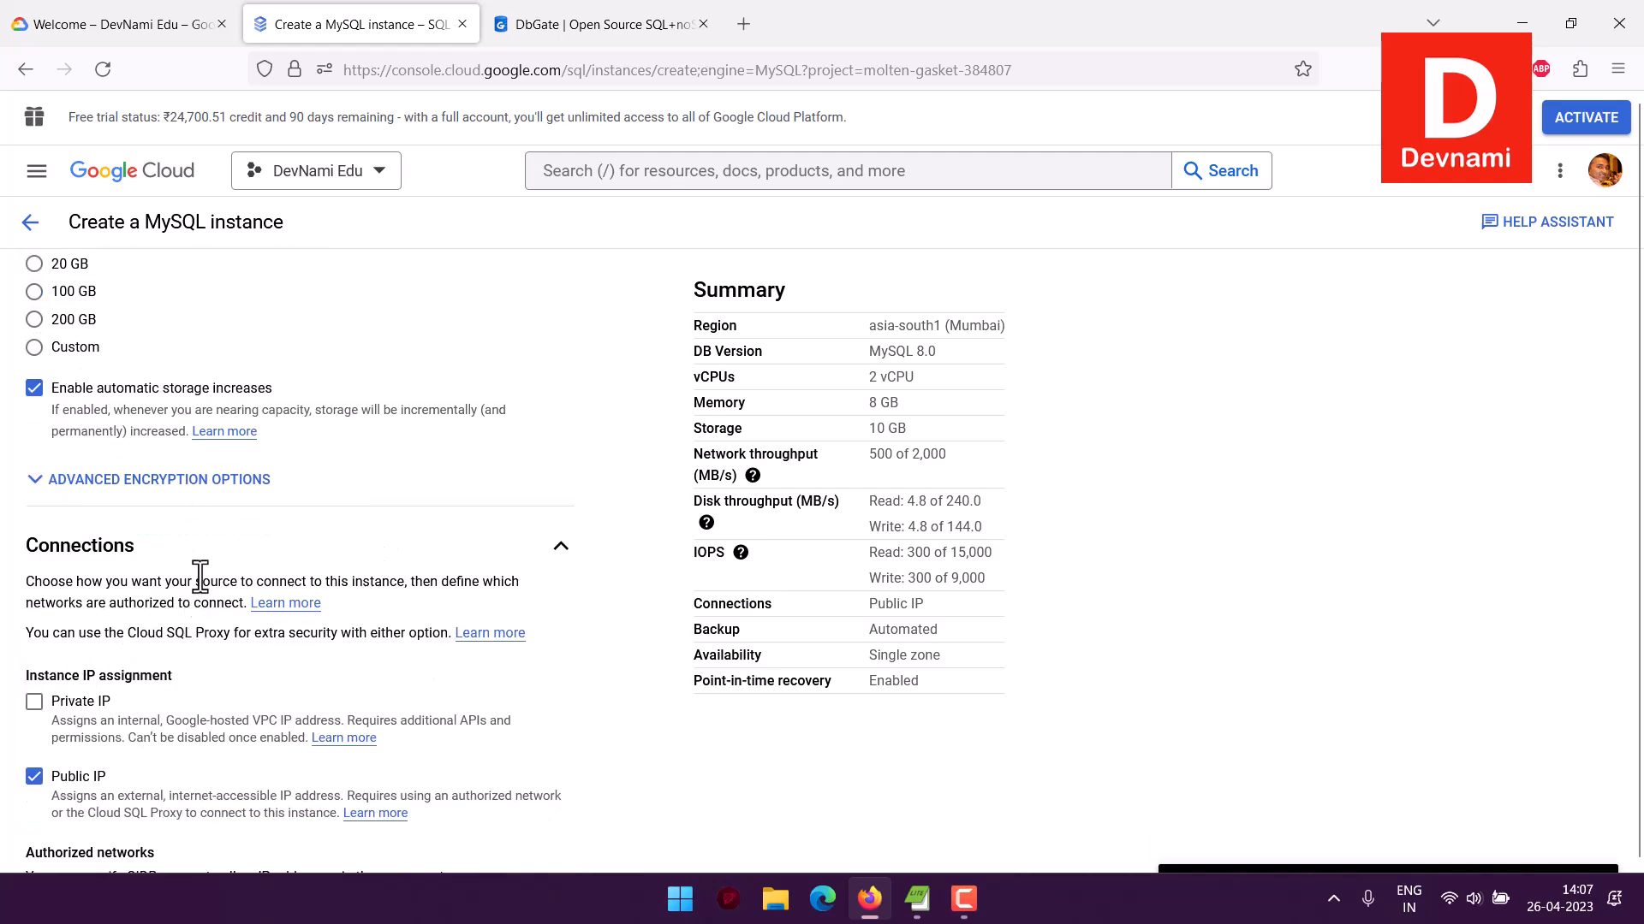
pyautogui.scroll(-5, 194, 576)
pyautogui.click(370, 569)
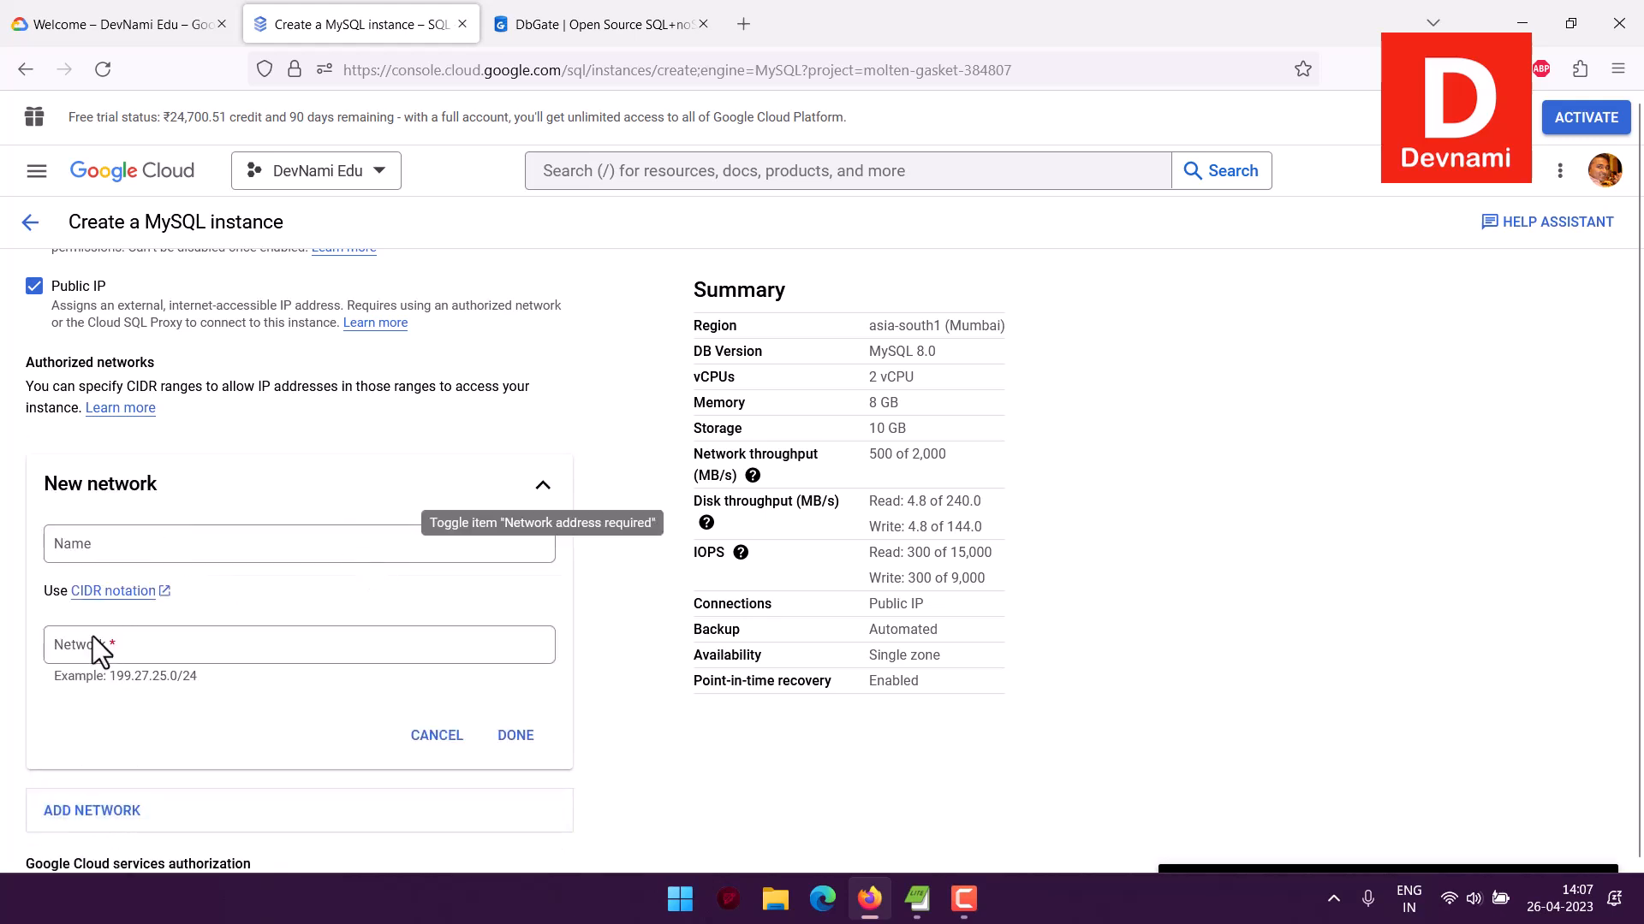
pyautogui.click(168, 648)
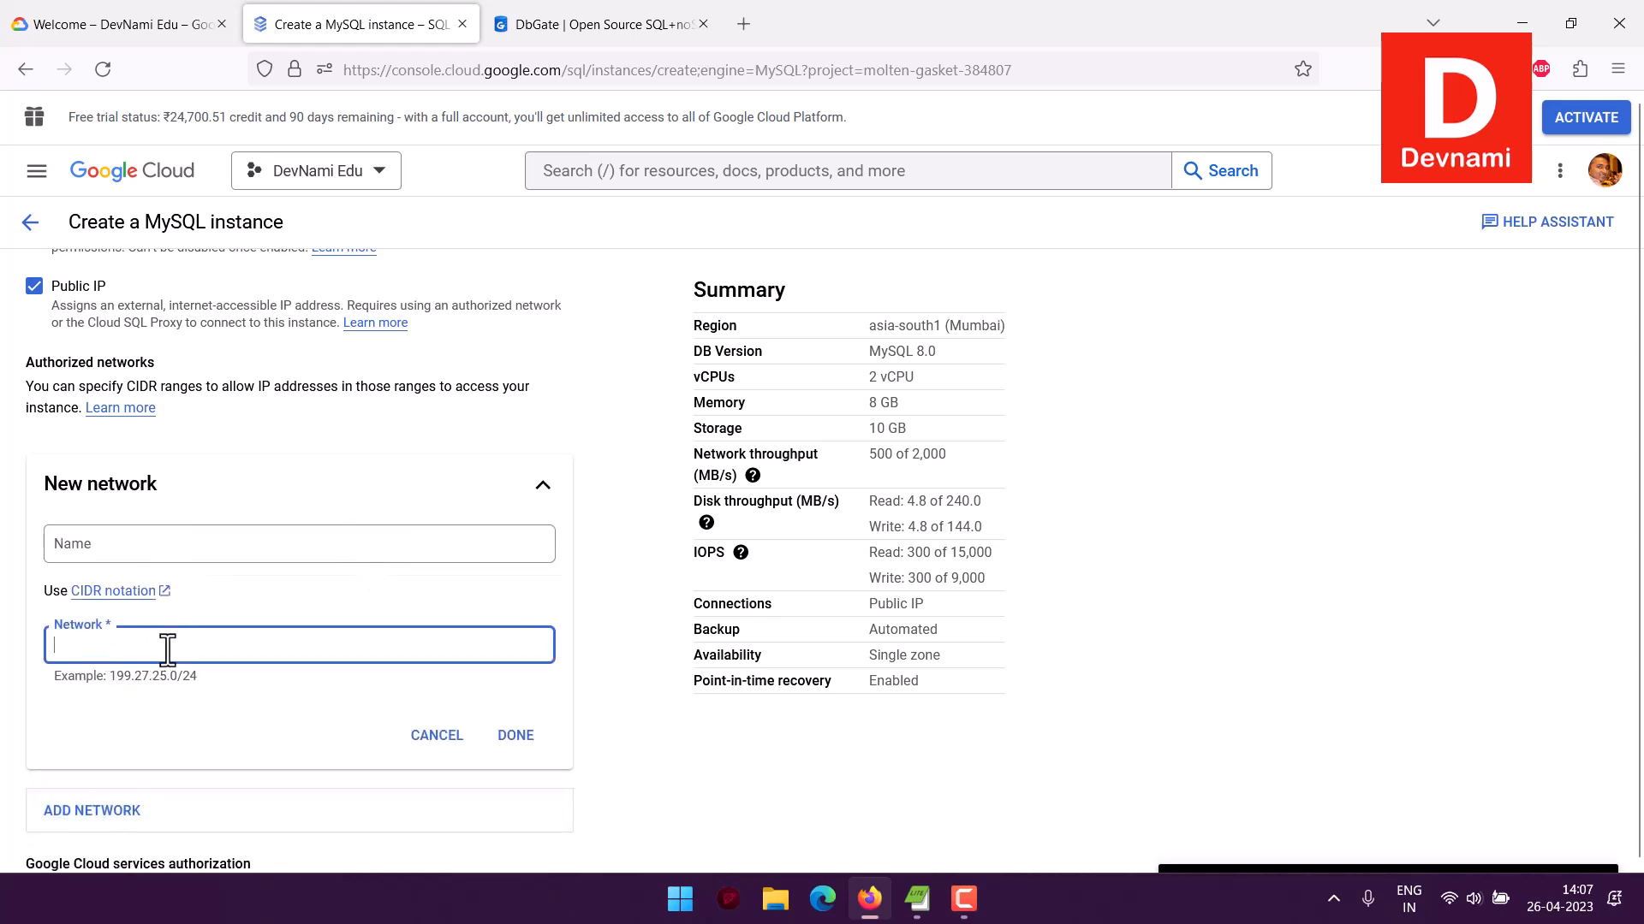
pyautogui.write('0.0.0.0/')
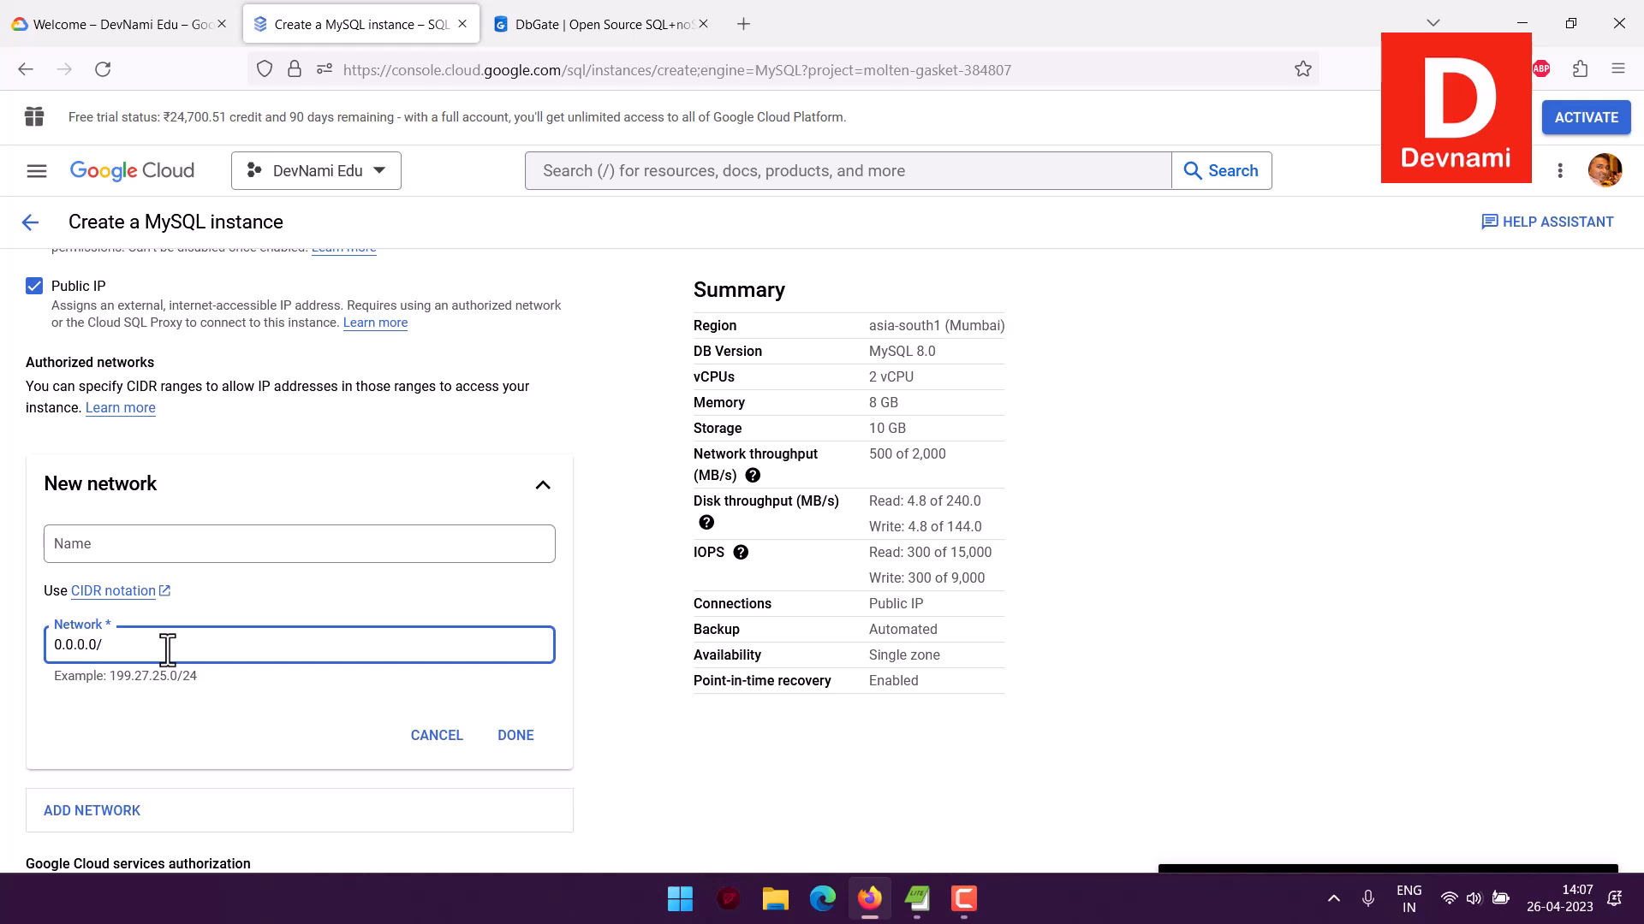
pyautogui.write('0')
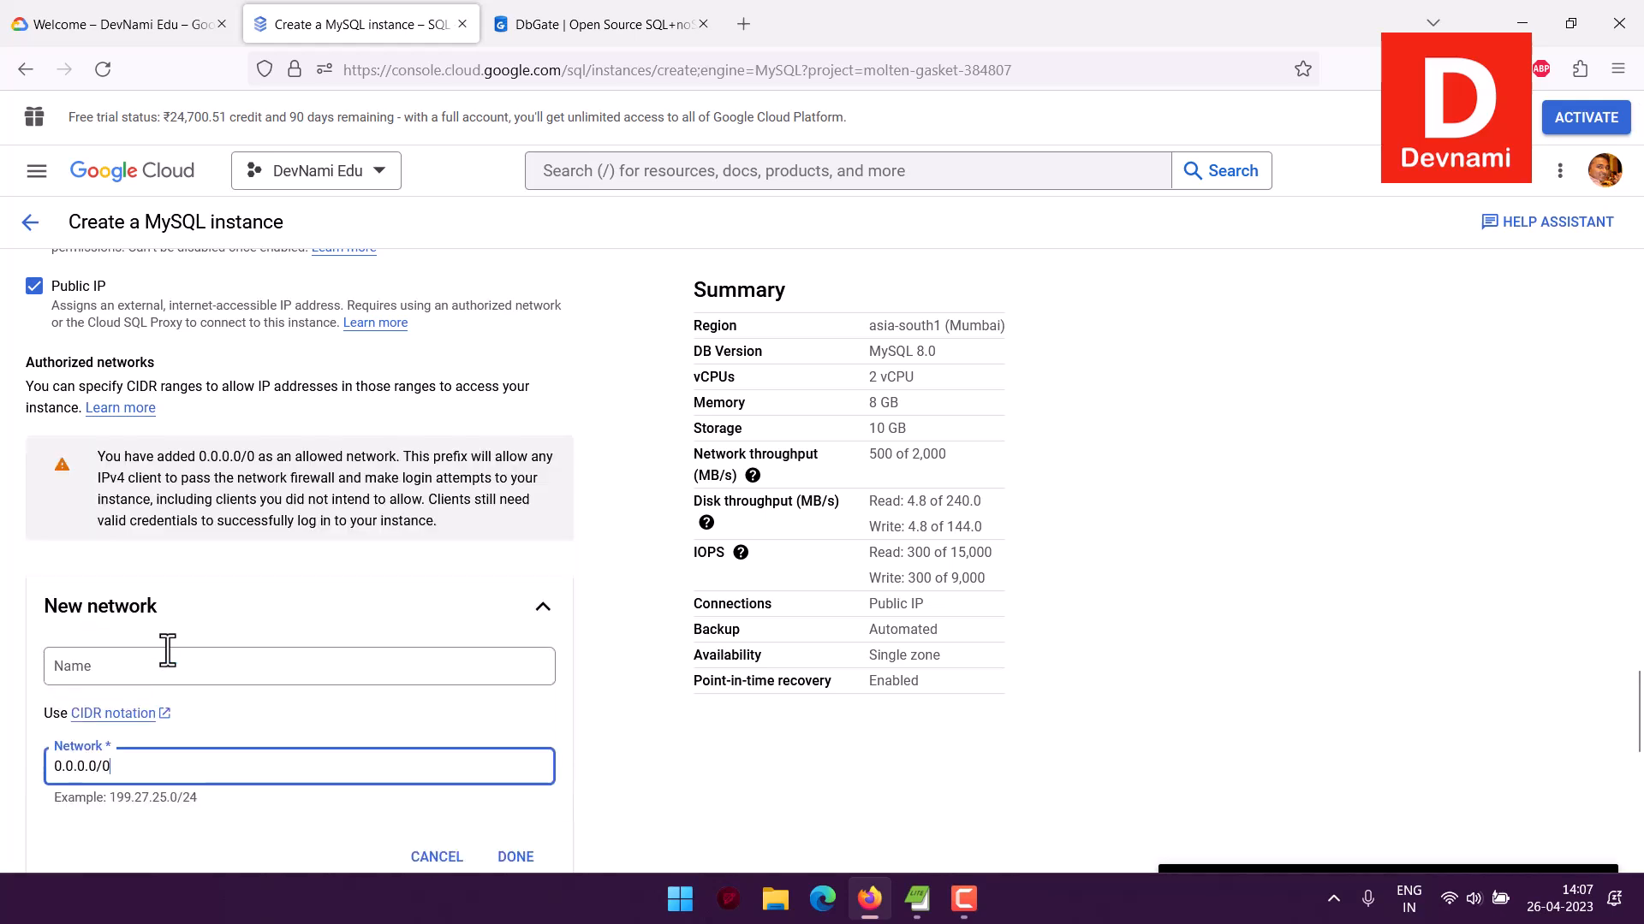
pyautogui.click(138, 672)
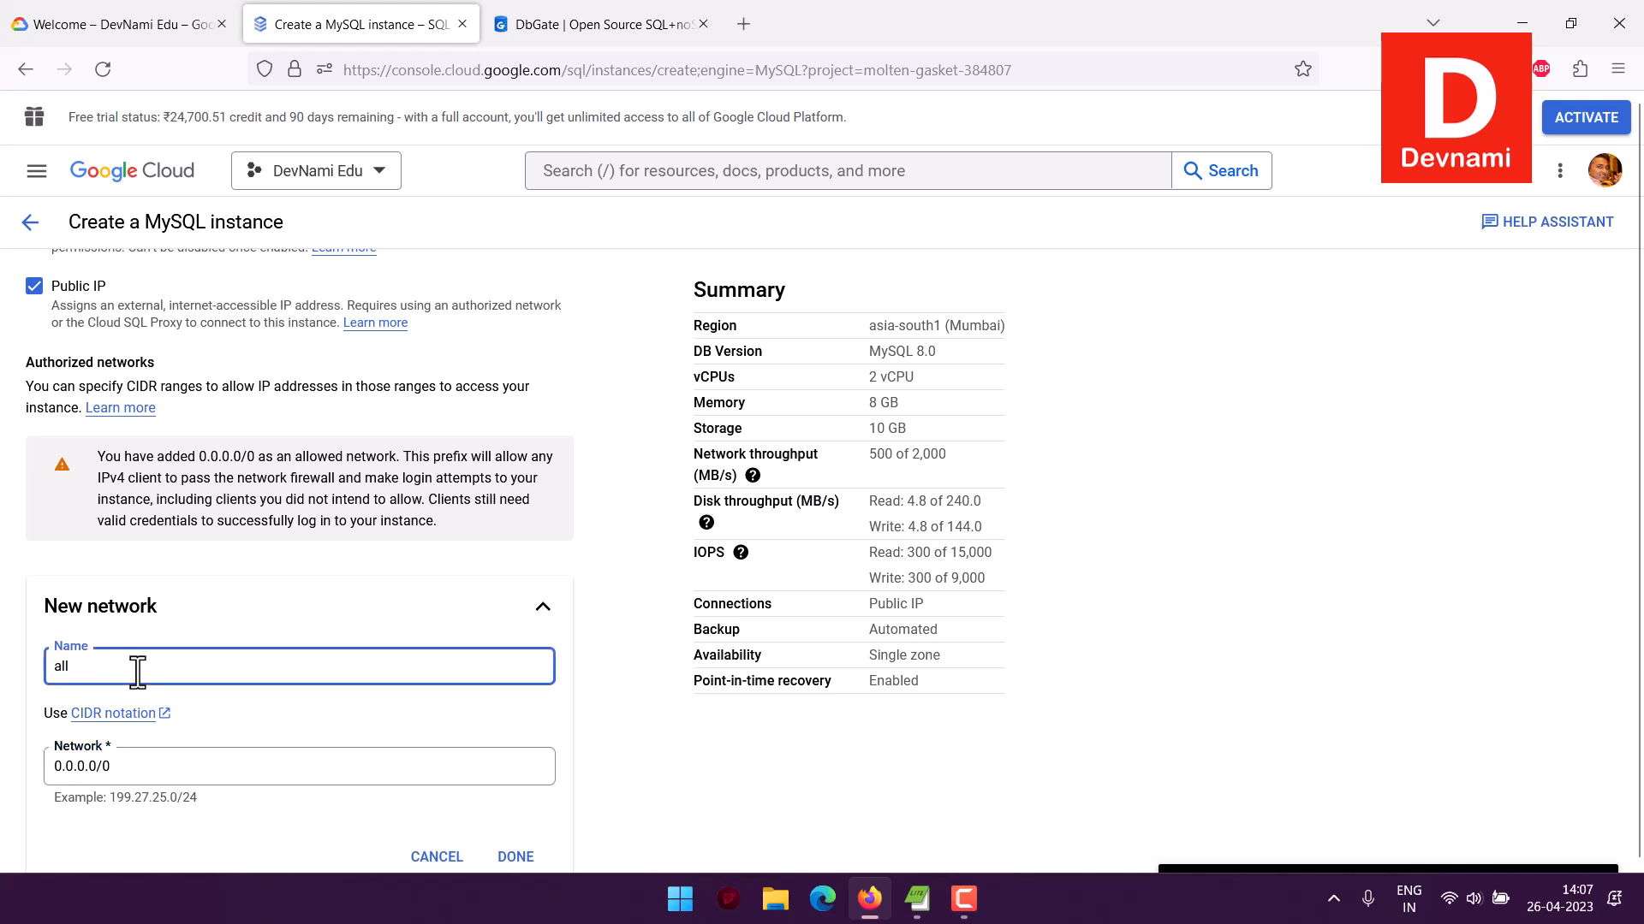
pyautogui.scroll(-1, 138, 672)
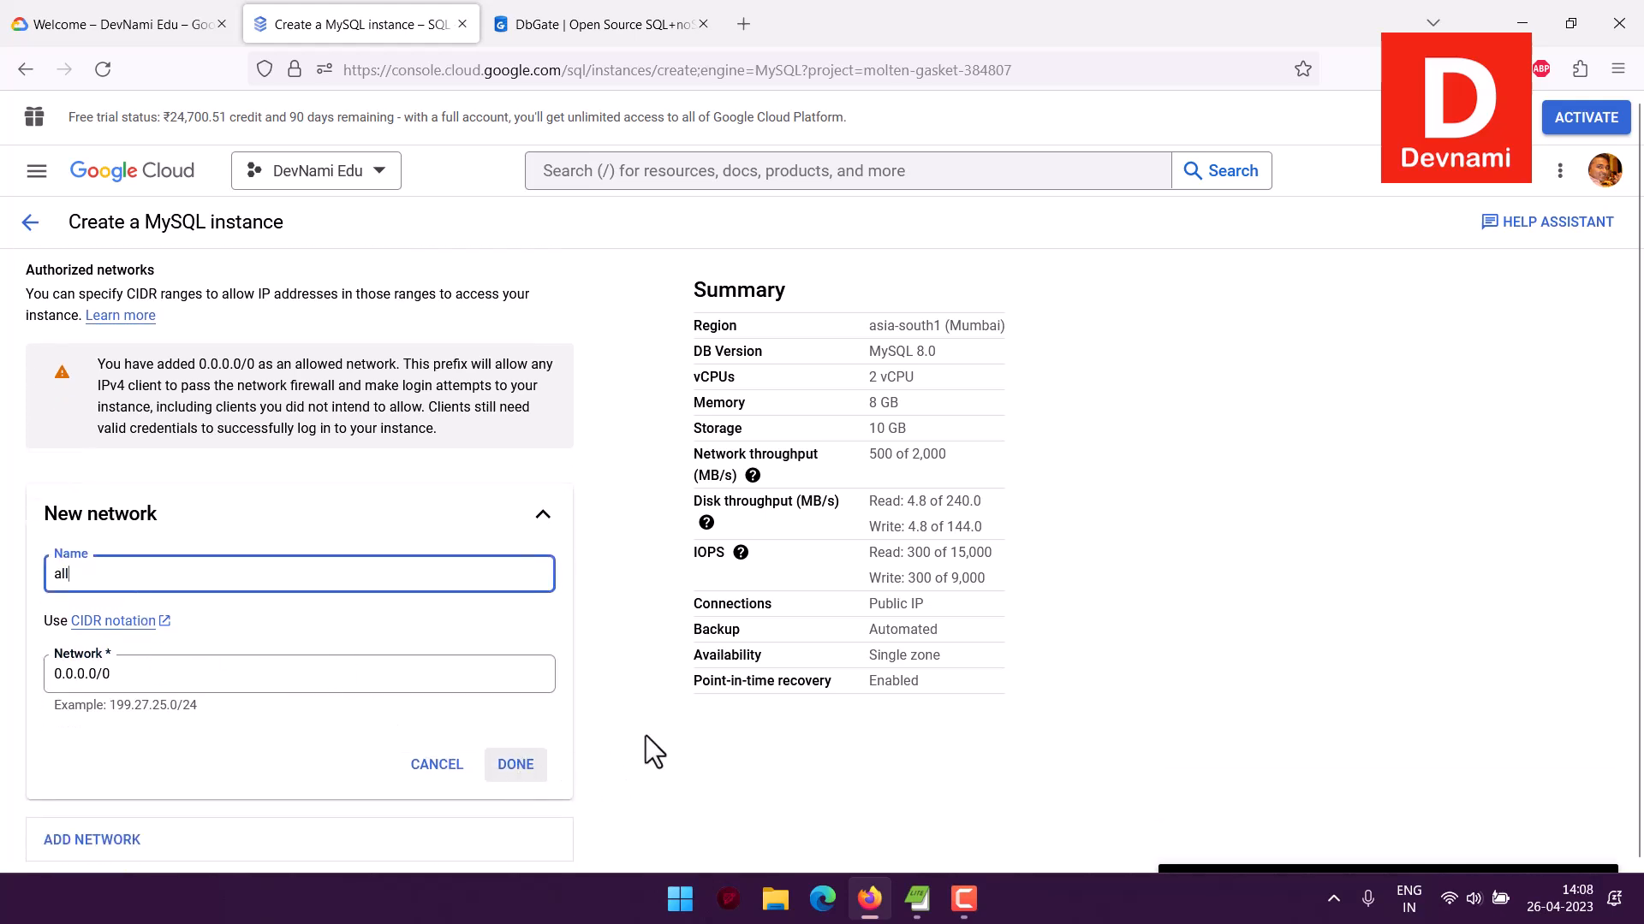
pyautogui.click(515, 764)
# Expand the data protection settings and examine the automated backup window, storage location and number of backups.
pyautogui.scroll(-2, 461, 632)
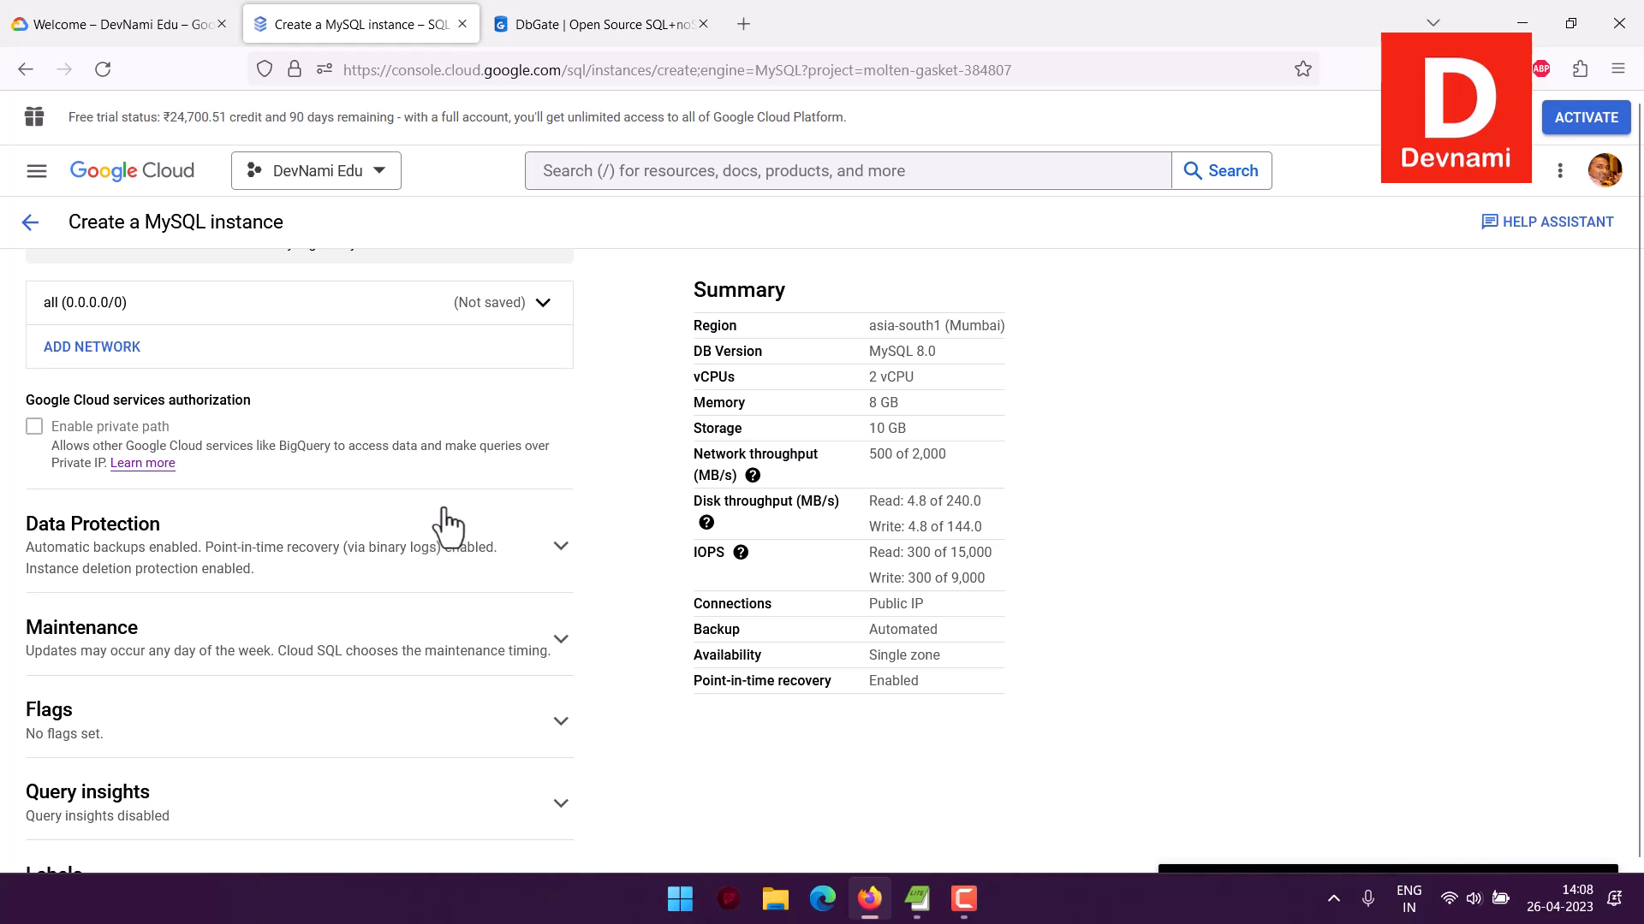
pyautogui.scroll(-1, 447, 526)
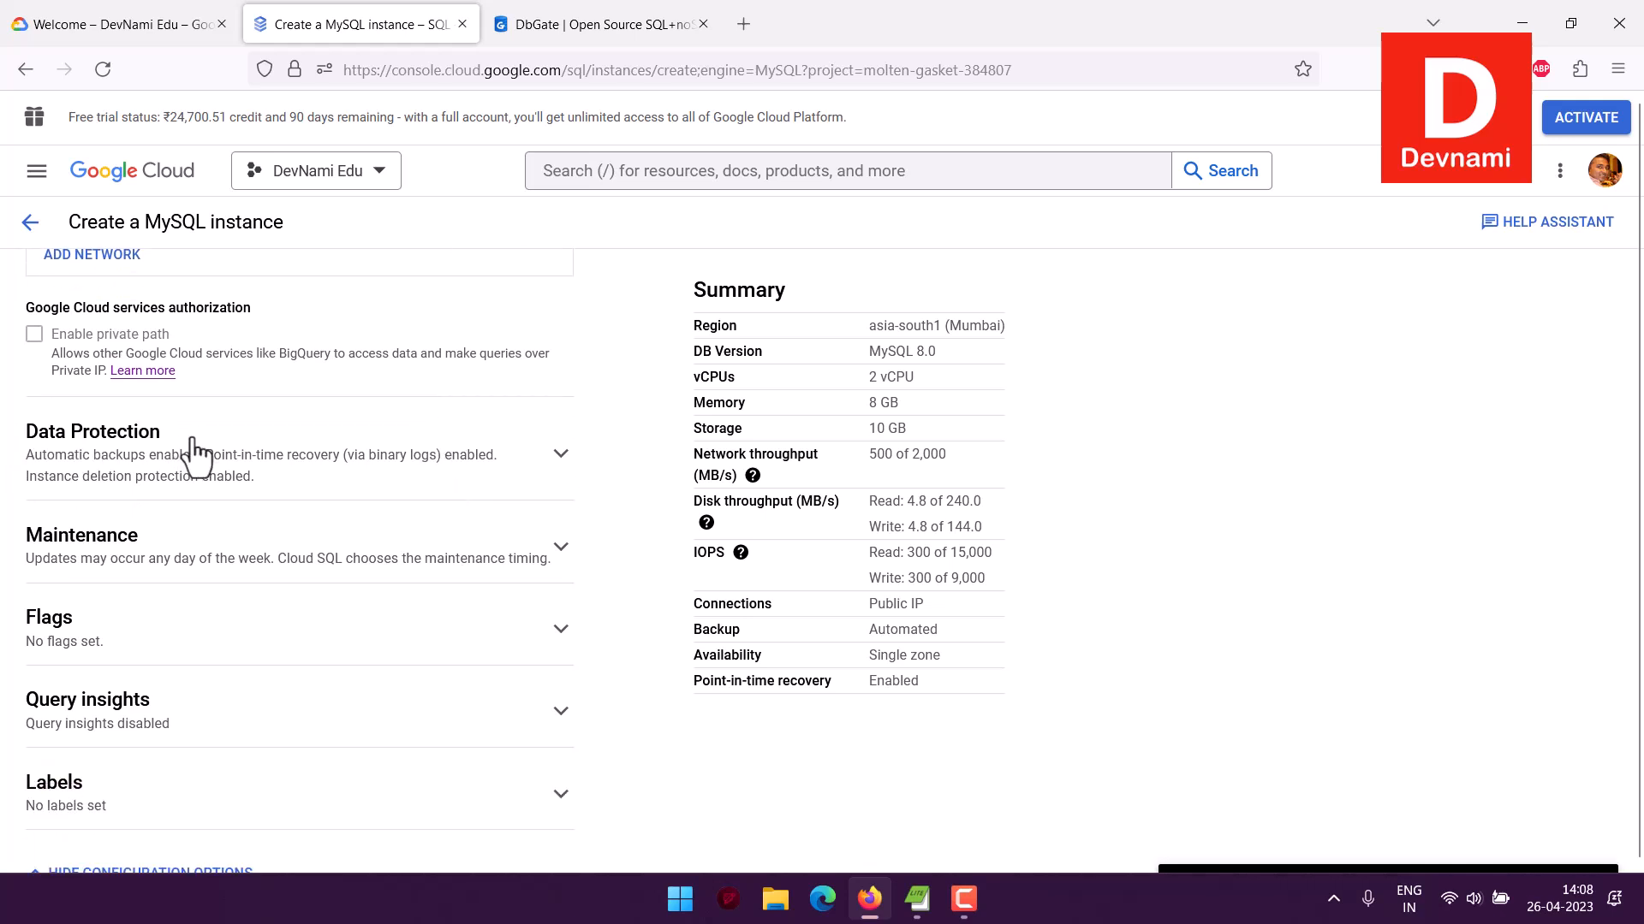
pyautogui.click(561, 453)
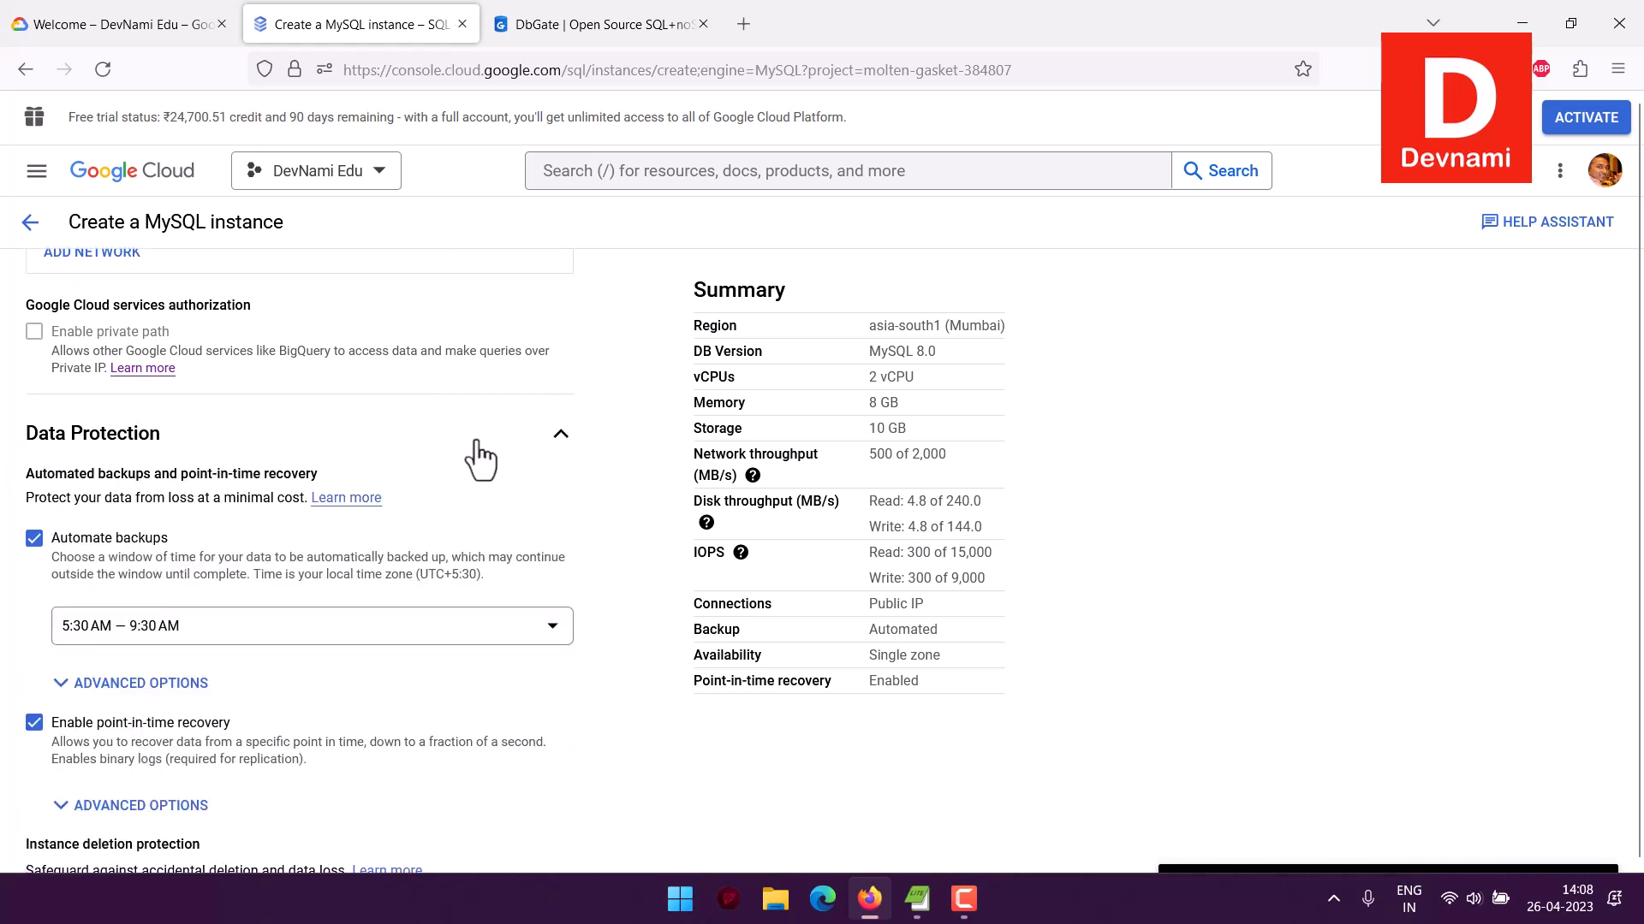
pyautogui.scroll(-2, 481, 459)
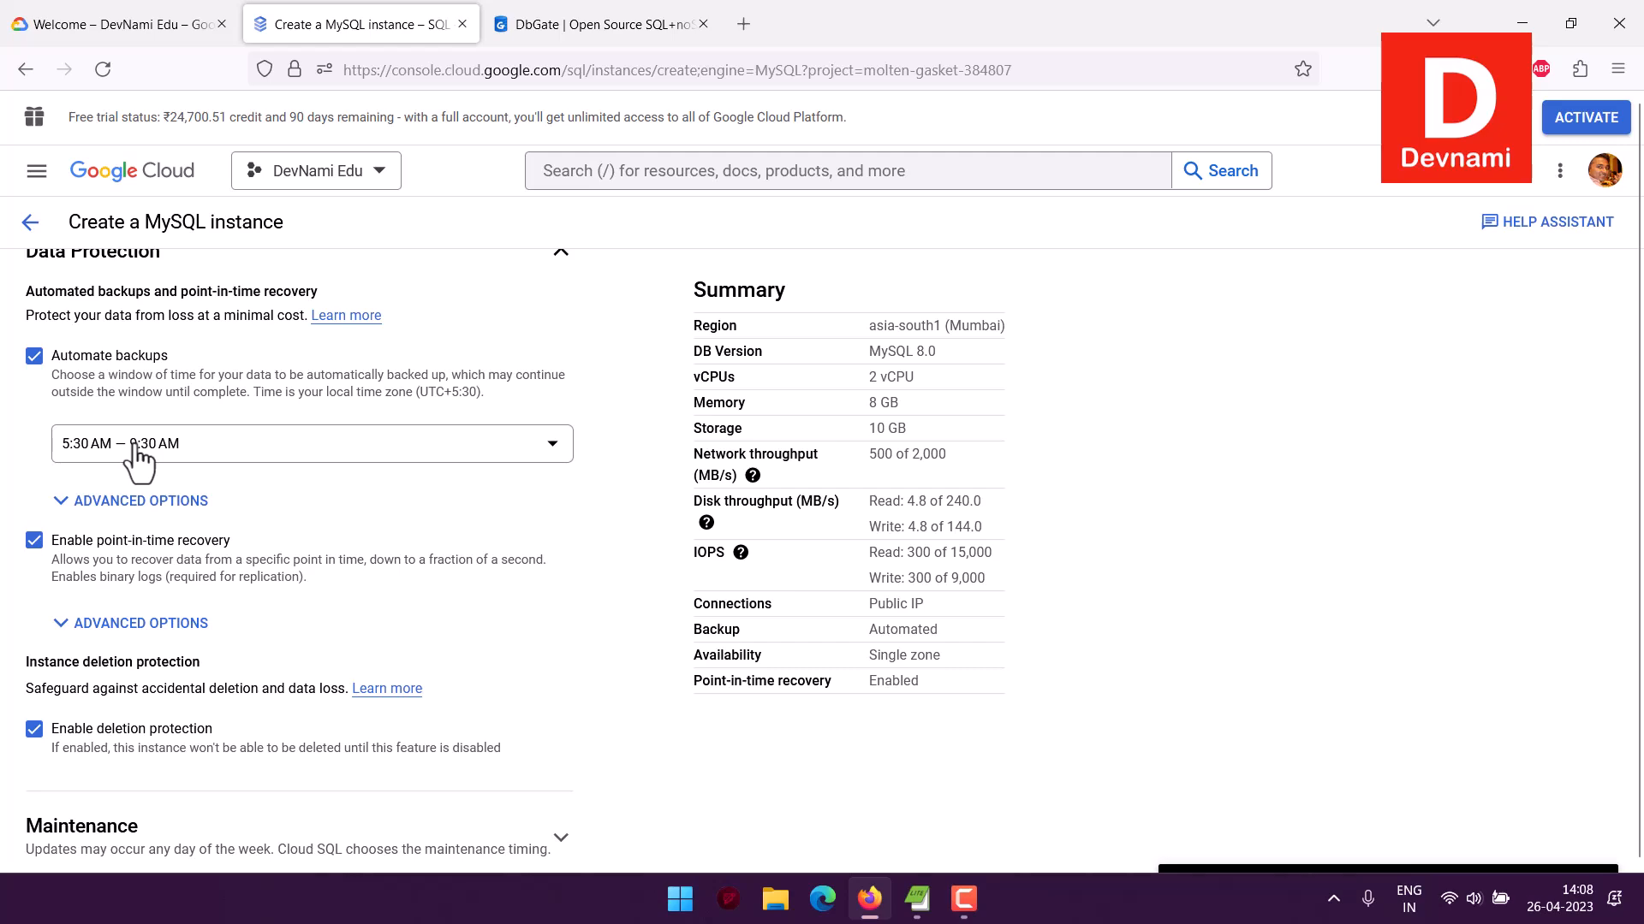
pyautogui.click(163, 501)
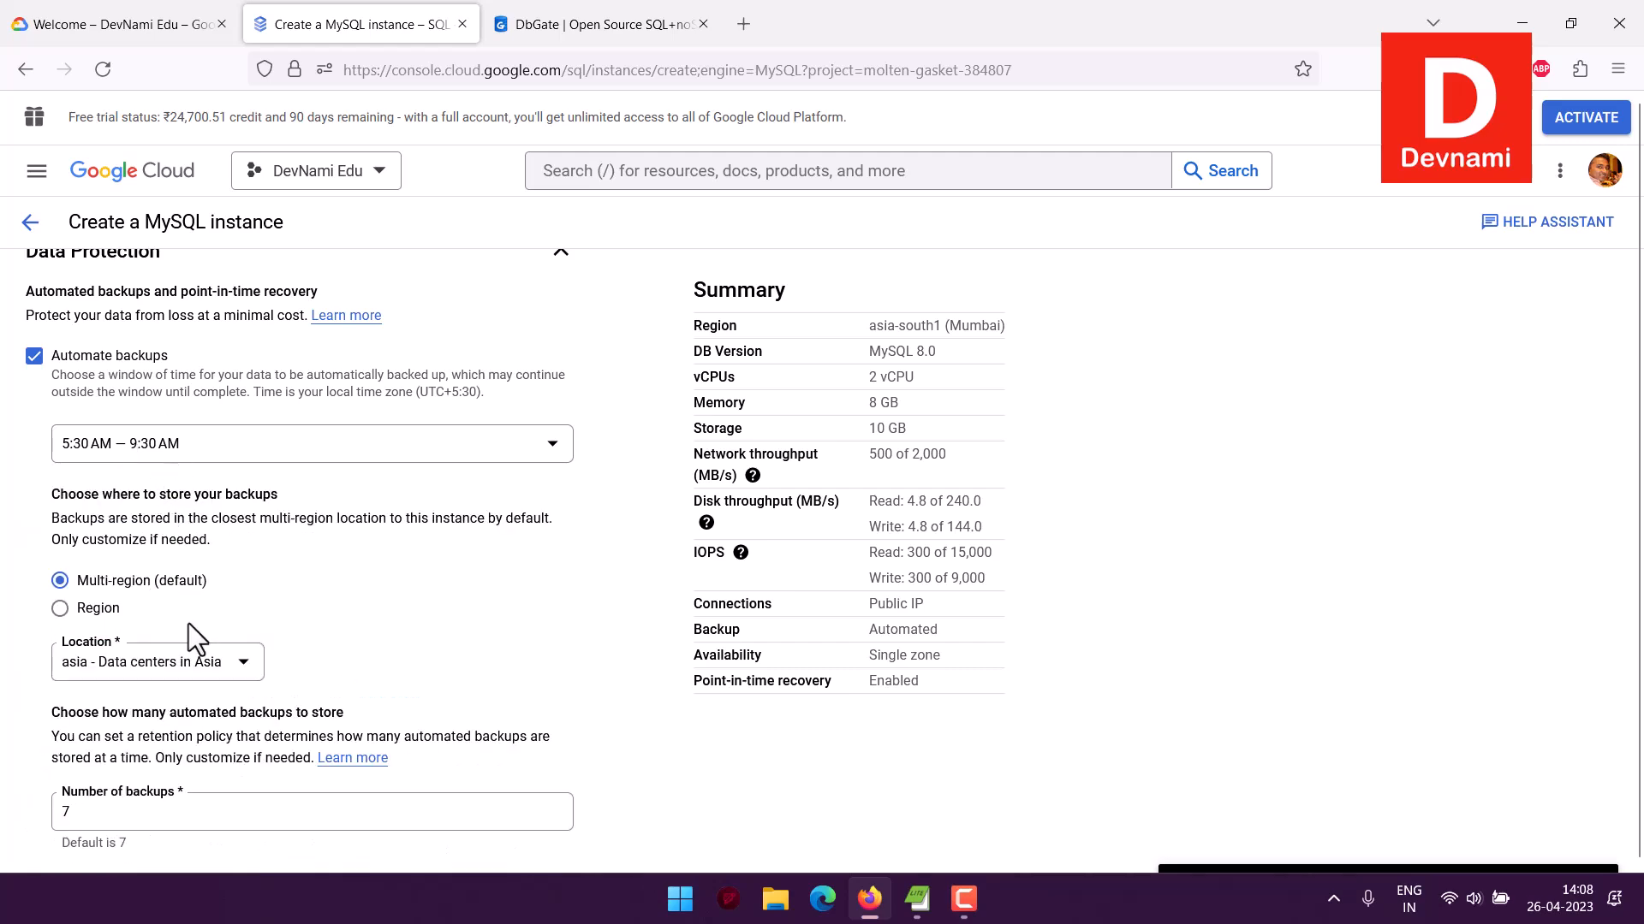
pyautogui.scroll(-2, 430, 599)
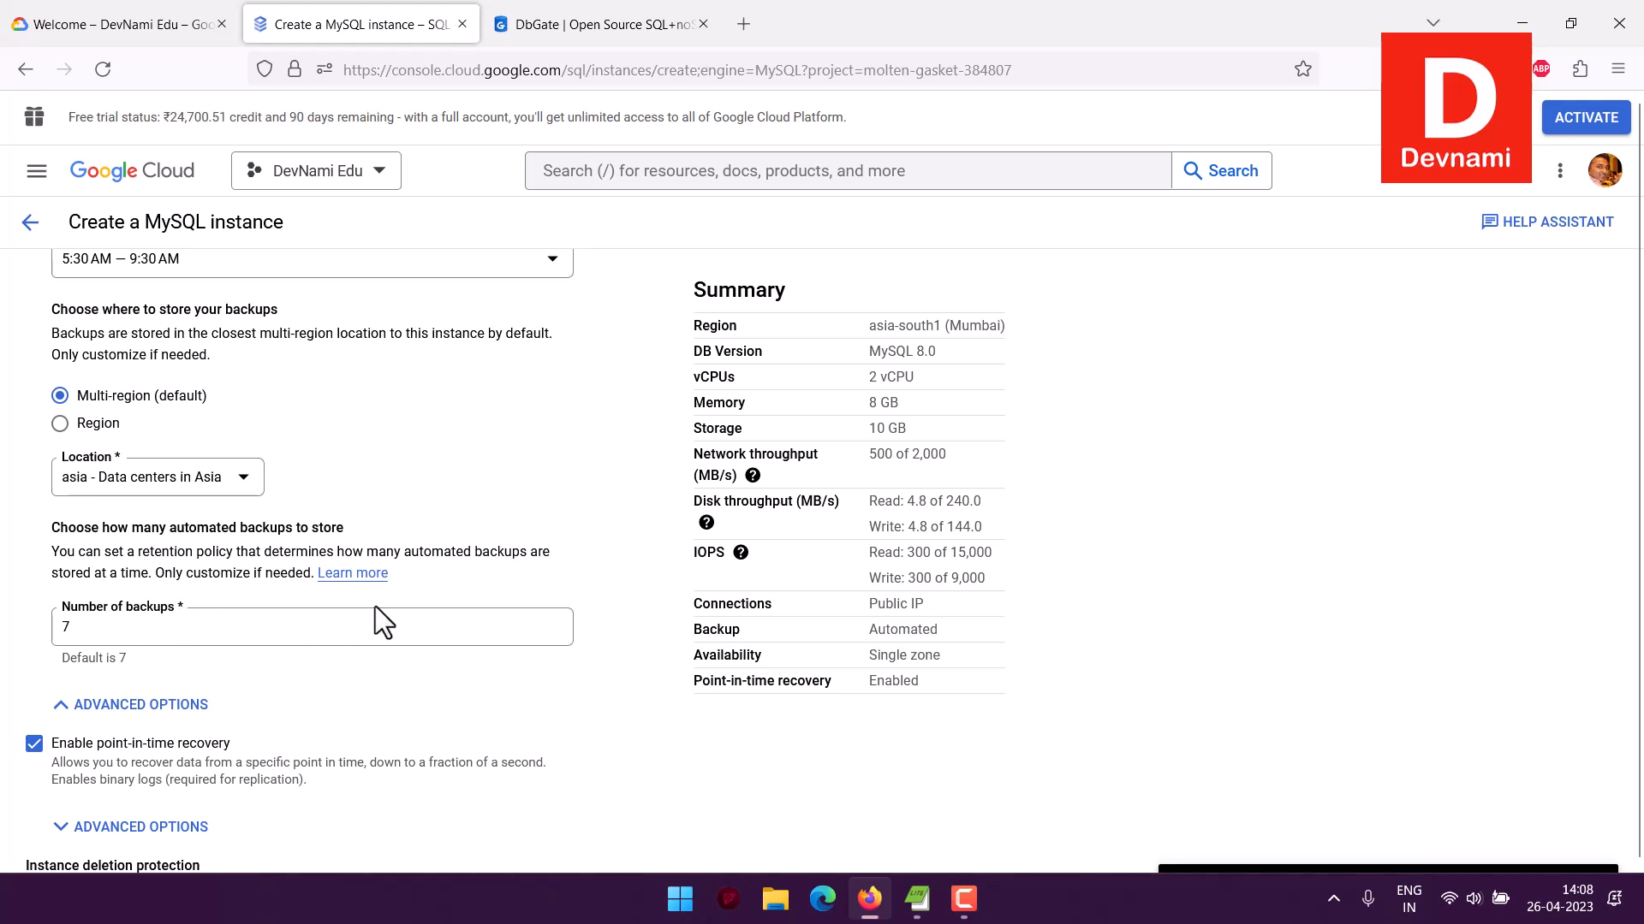
pyautogui.scroll(-1, 375, 606)
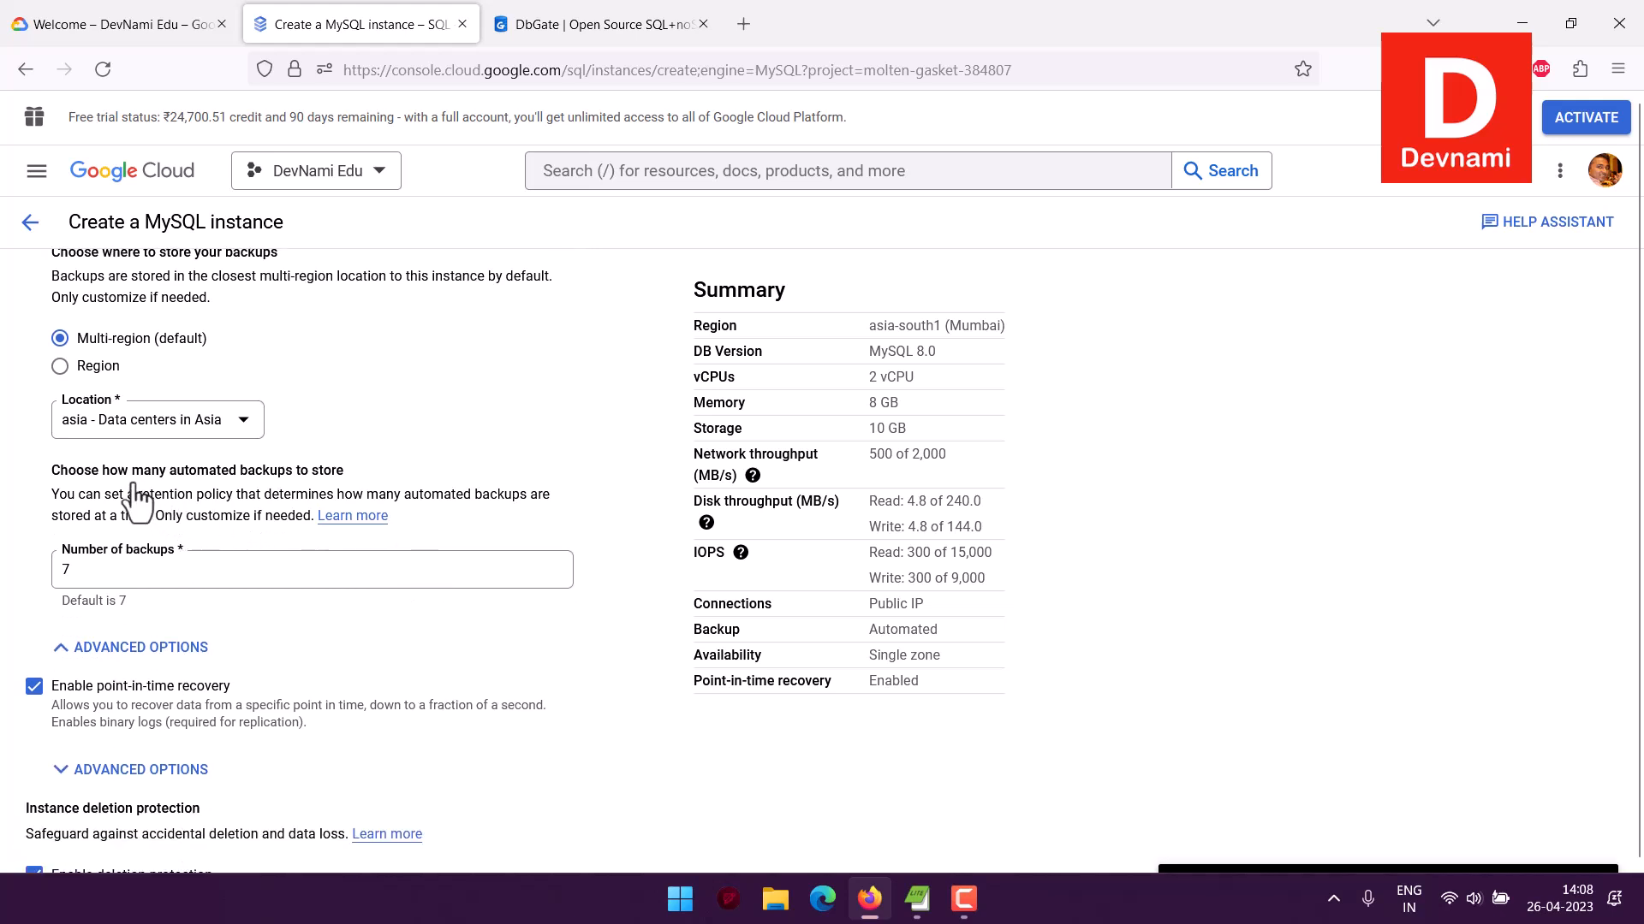
# Show the advanced point-in-time recovery options and examine the log retention and deletion protection settings.
pyautogui.scroll(-2, 195, 499)
pyautogui.click(193, 552)
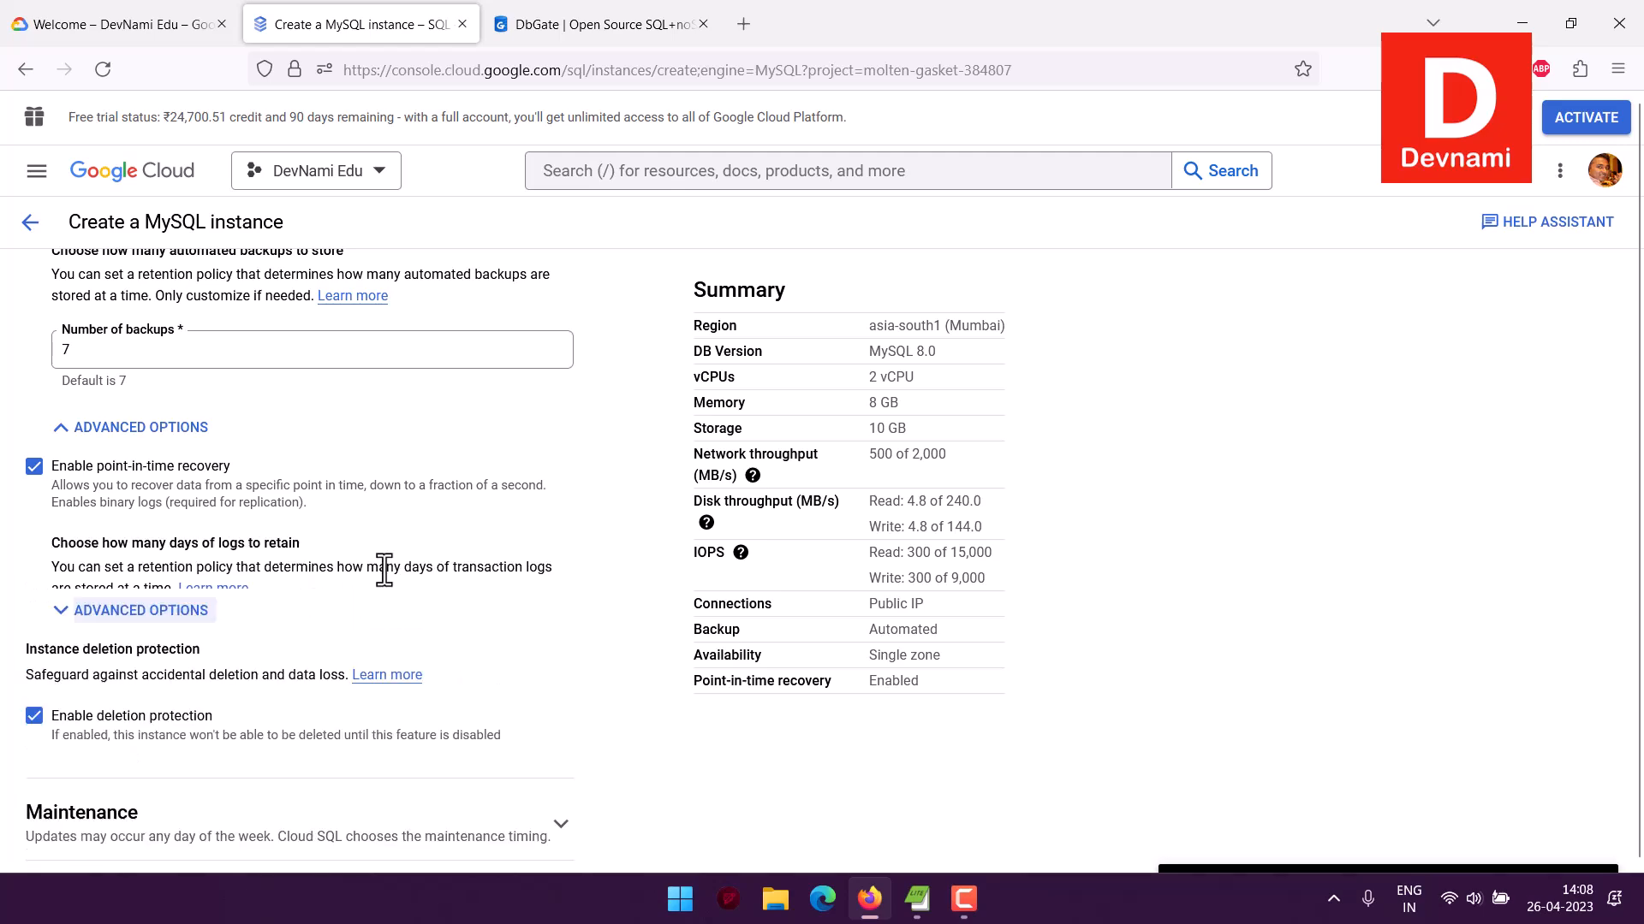
pyautogui.scroll(-1, 386, 568)
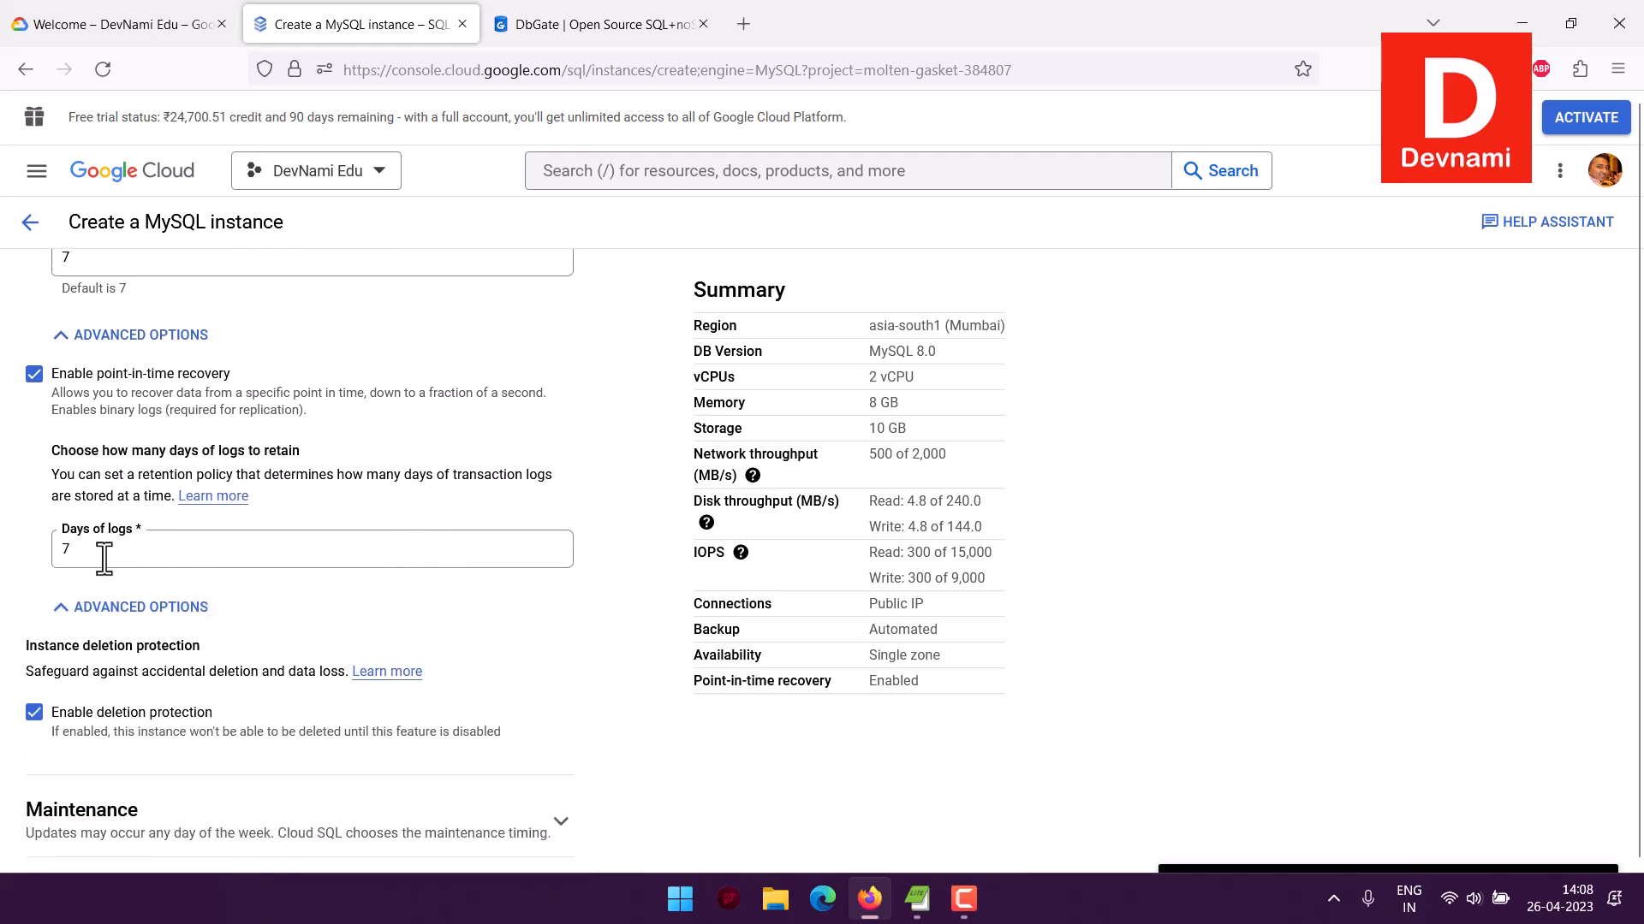
# Expand the maintenance settings and examine the available maintenance window and order of update choices.
pyautogui.scroll(-4, 11, 525)
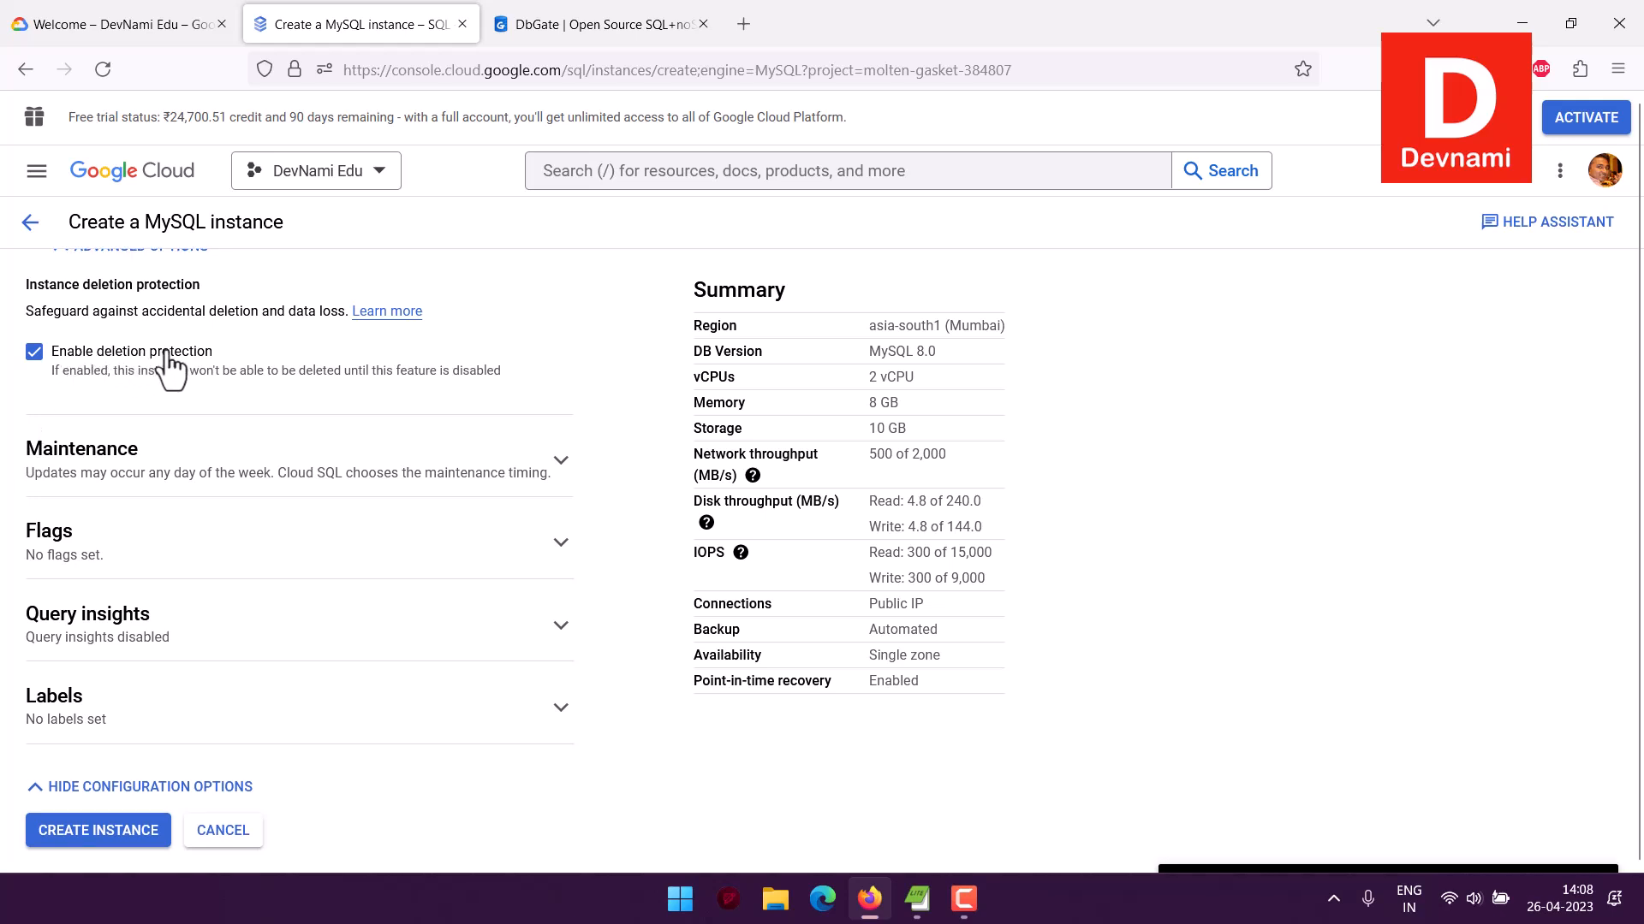
pyautogui.scroll(-1, 2, 391)
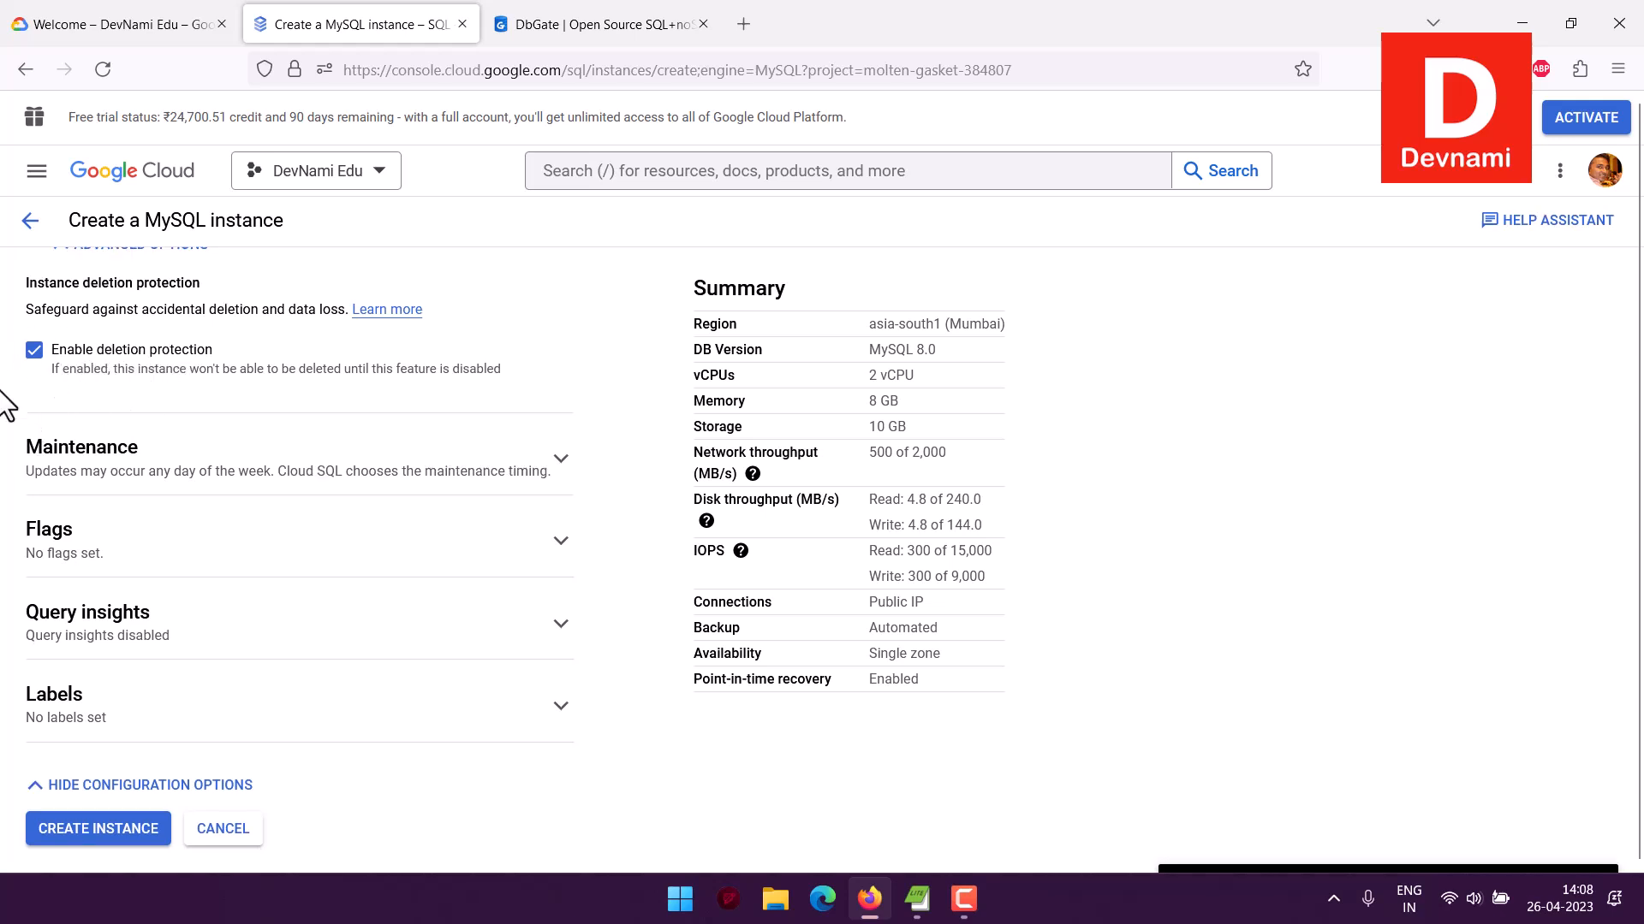
pyautogui.click(290, 470)
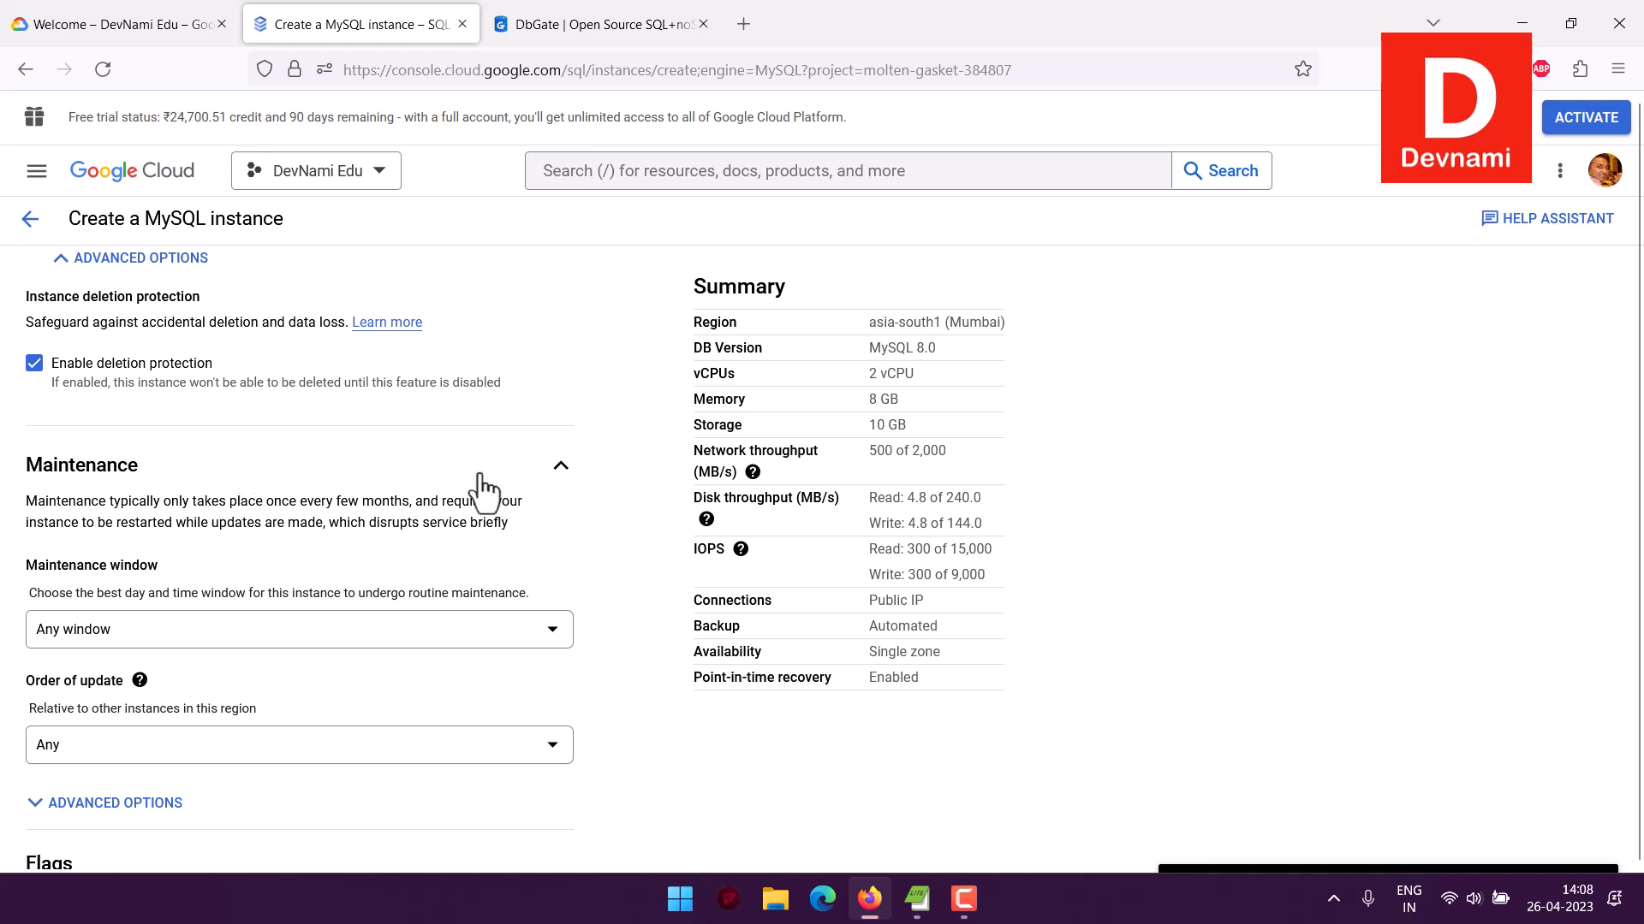
pyautogui.scroll(-1, 483, 492)
pyautogui.scroll(-1, 126, 423)
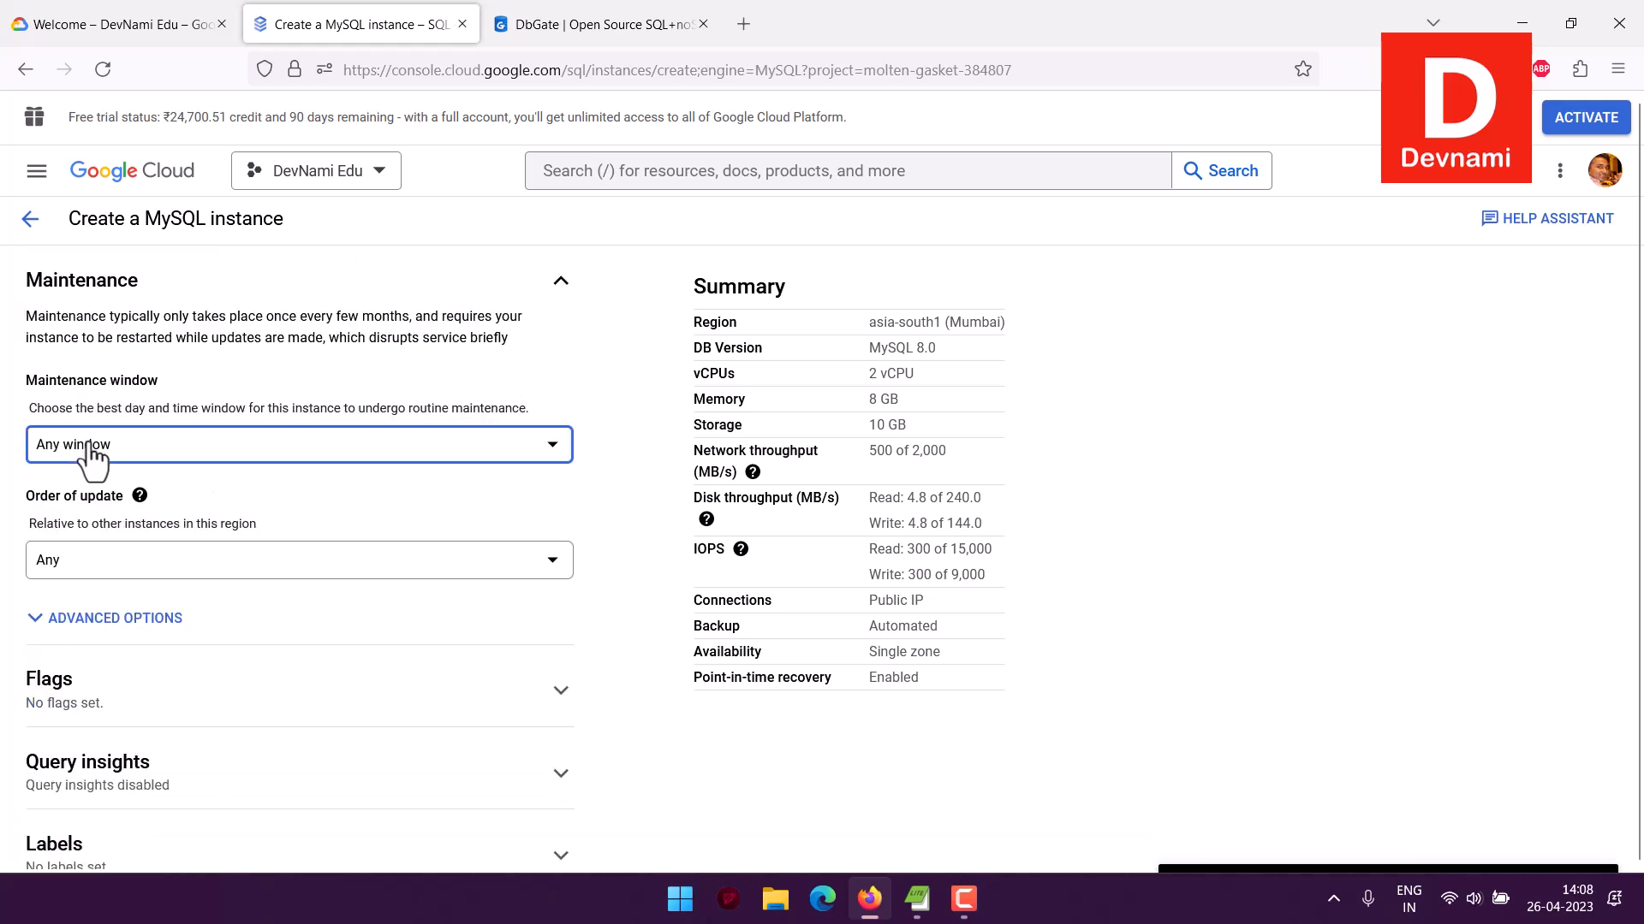
pyautogui.click(92, 441)
pyautogui.click(161, 395)
pyautogui.scroll(-2, 542, 409)
pyautogui.moveTo(33, 363); pyautogui.dragTo(282, 432)
pyautogui.click(284, 432)
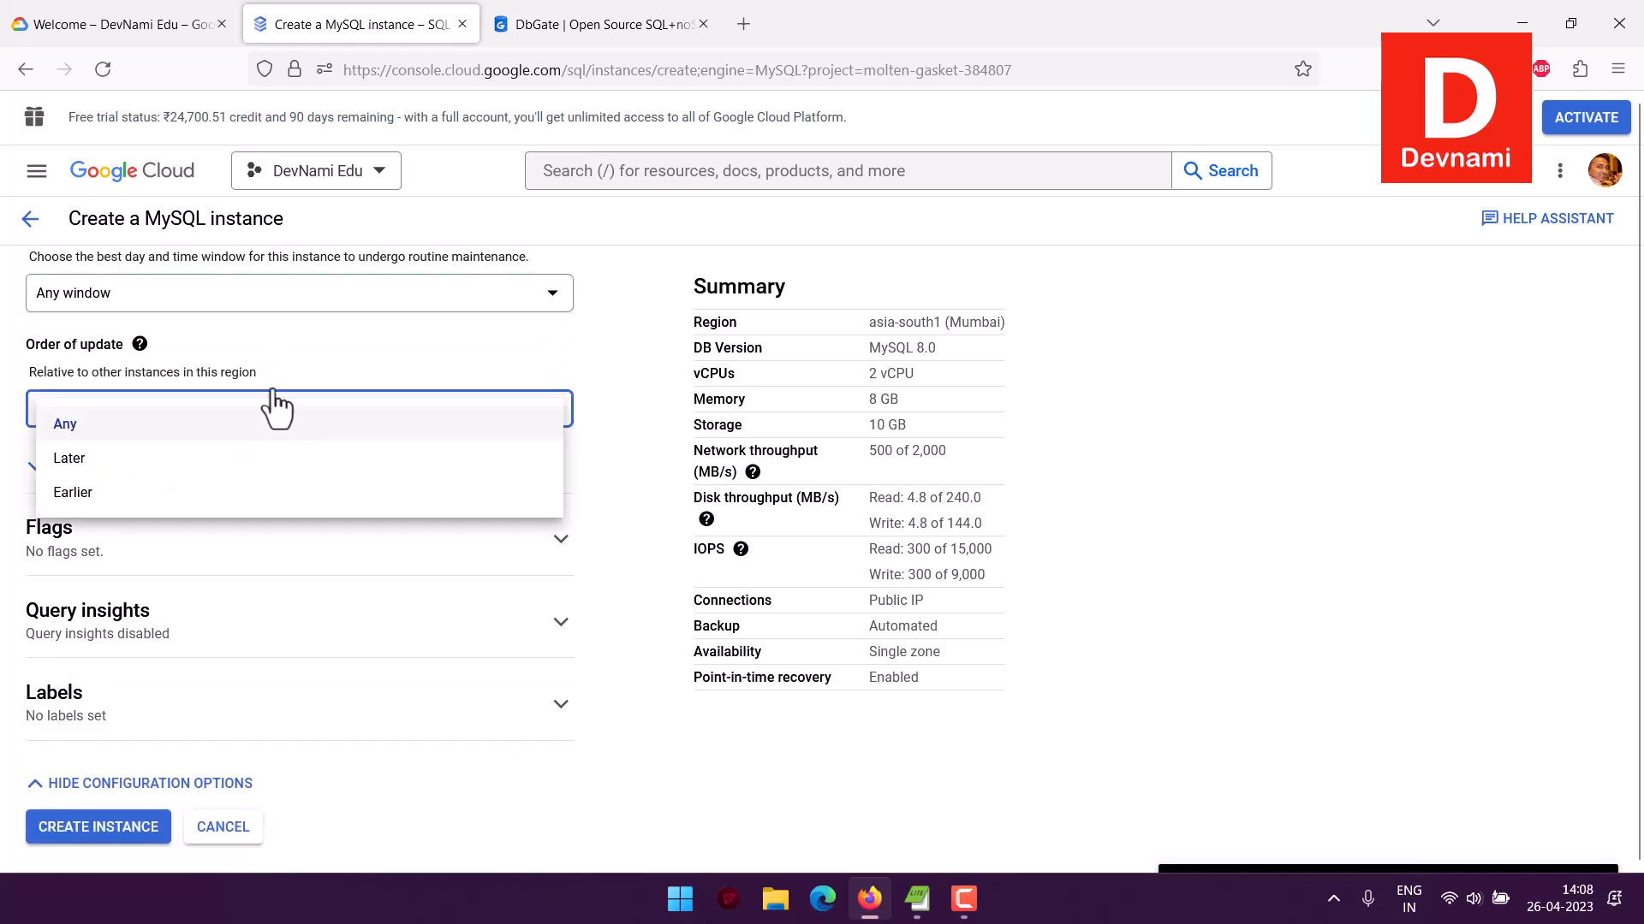
pyautogui.click(270, 342)
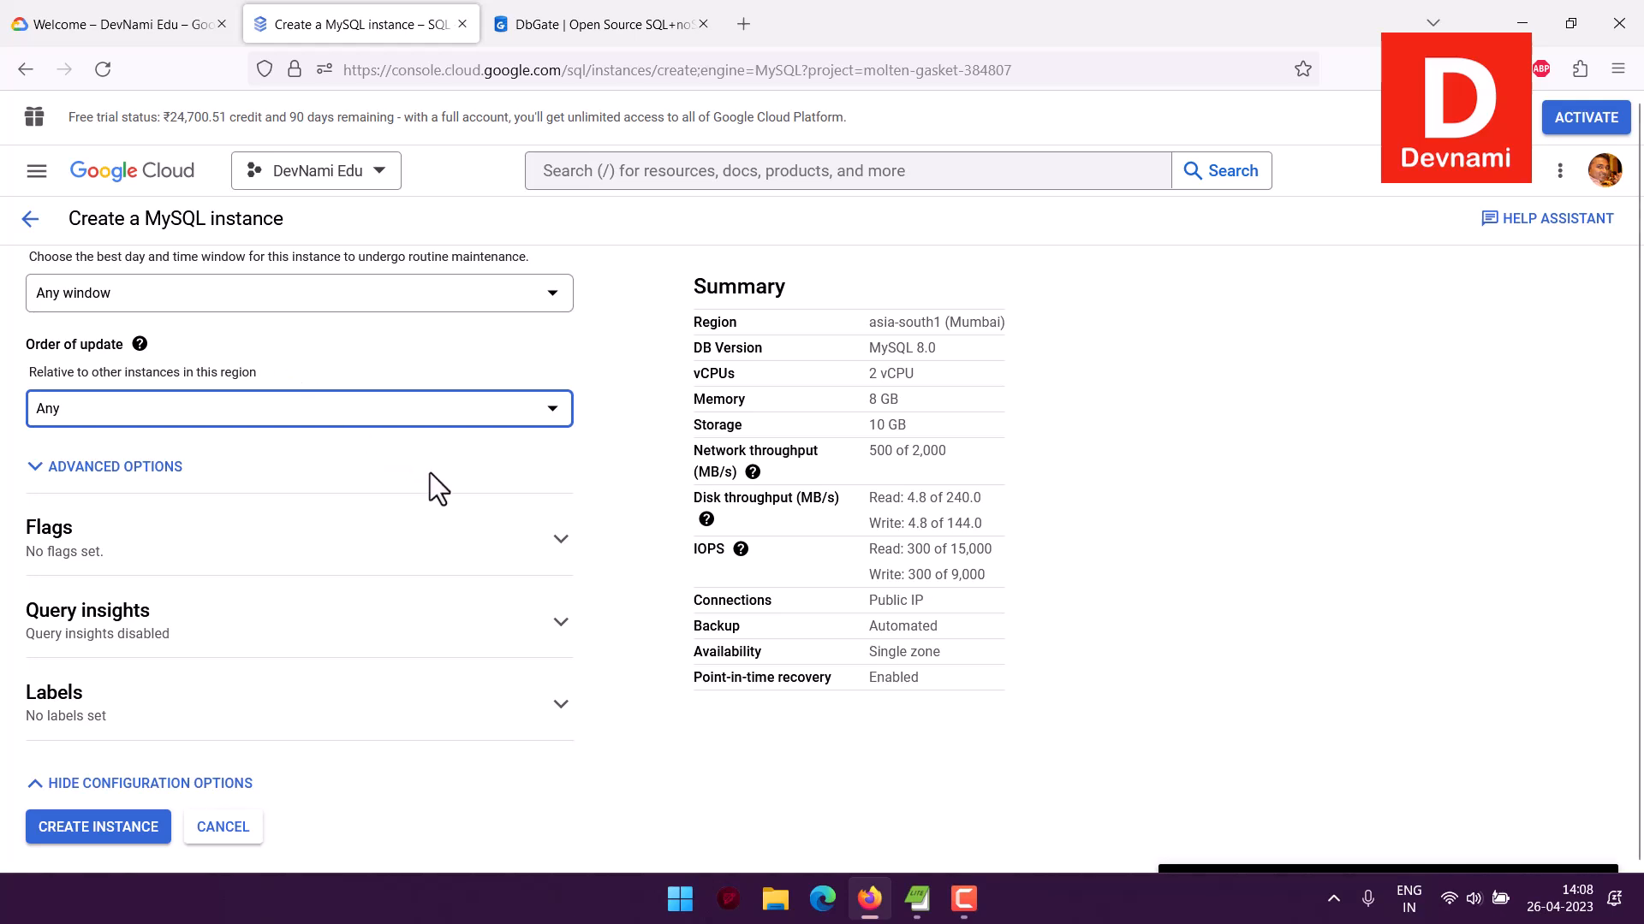
# Expand the labels, query insights and flags settings and review them with the instance configuration summary.
pyautogui.click(556, 705)
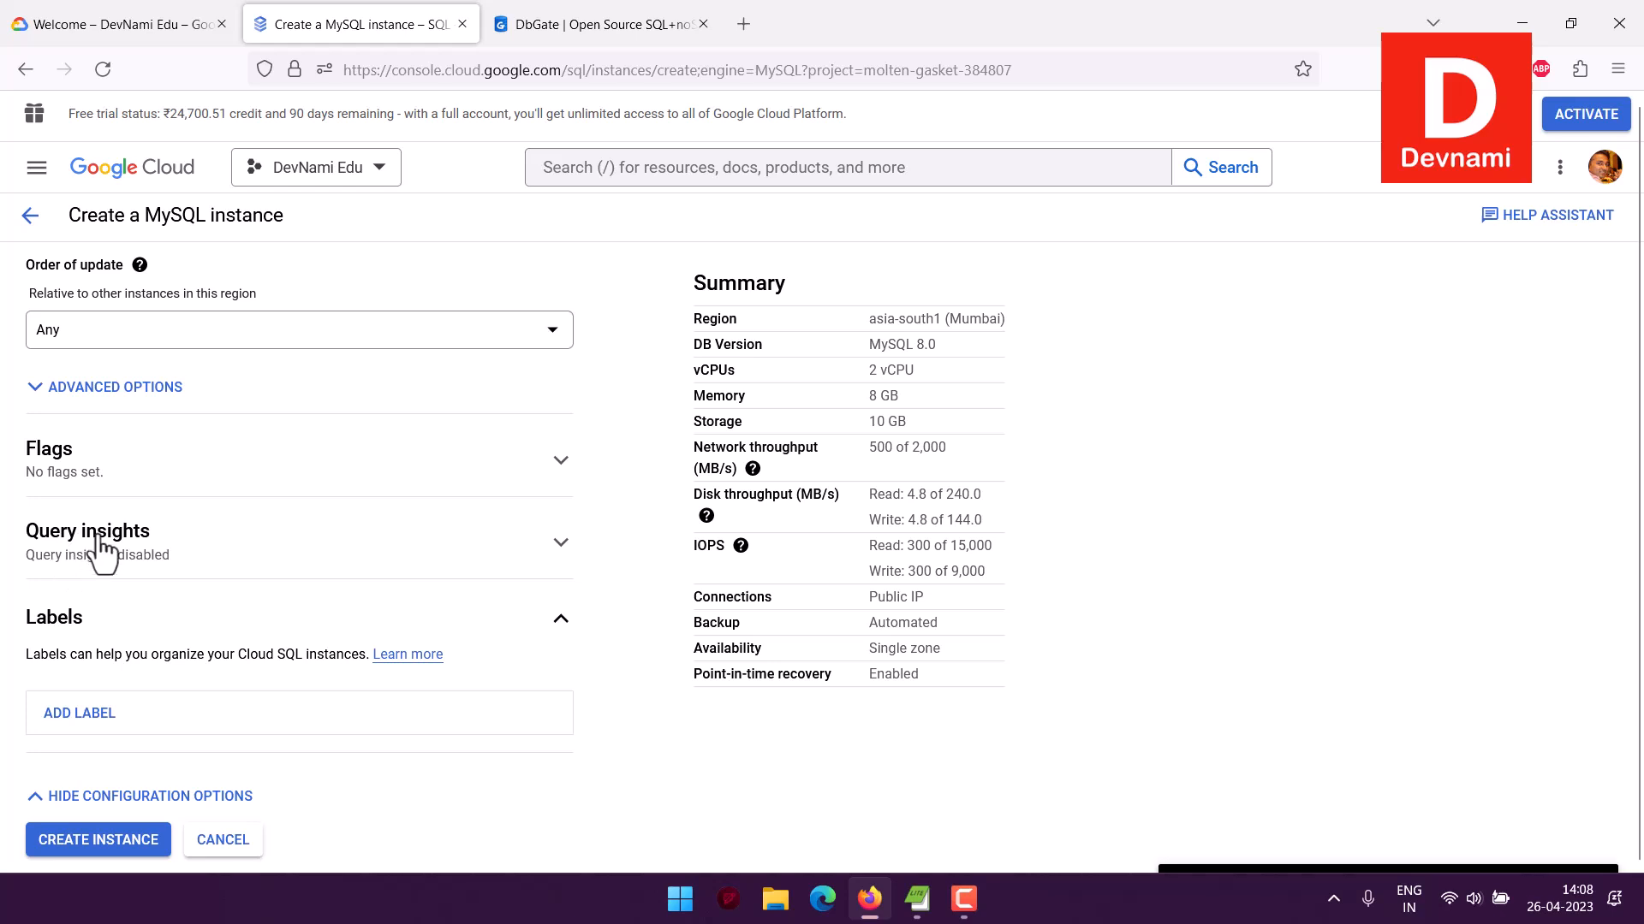
pyautogui.click(561, 543)
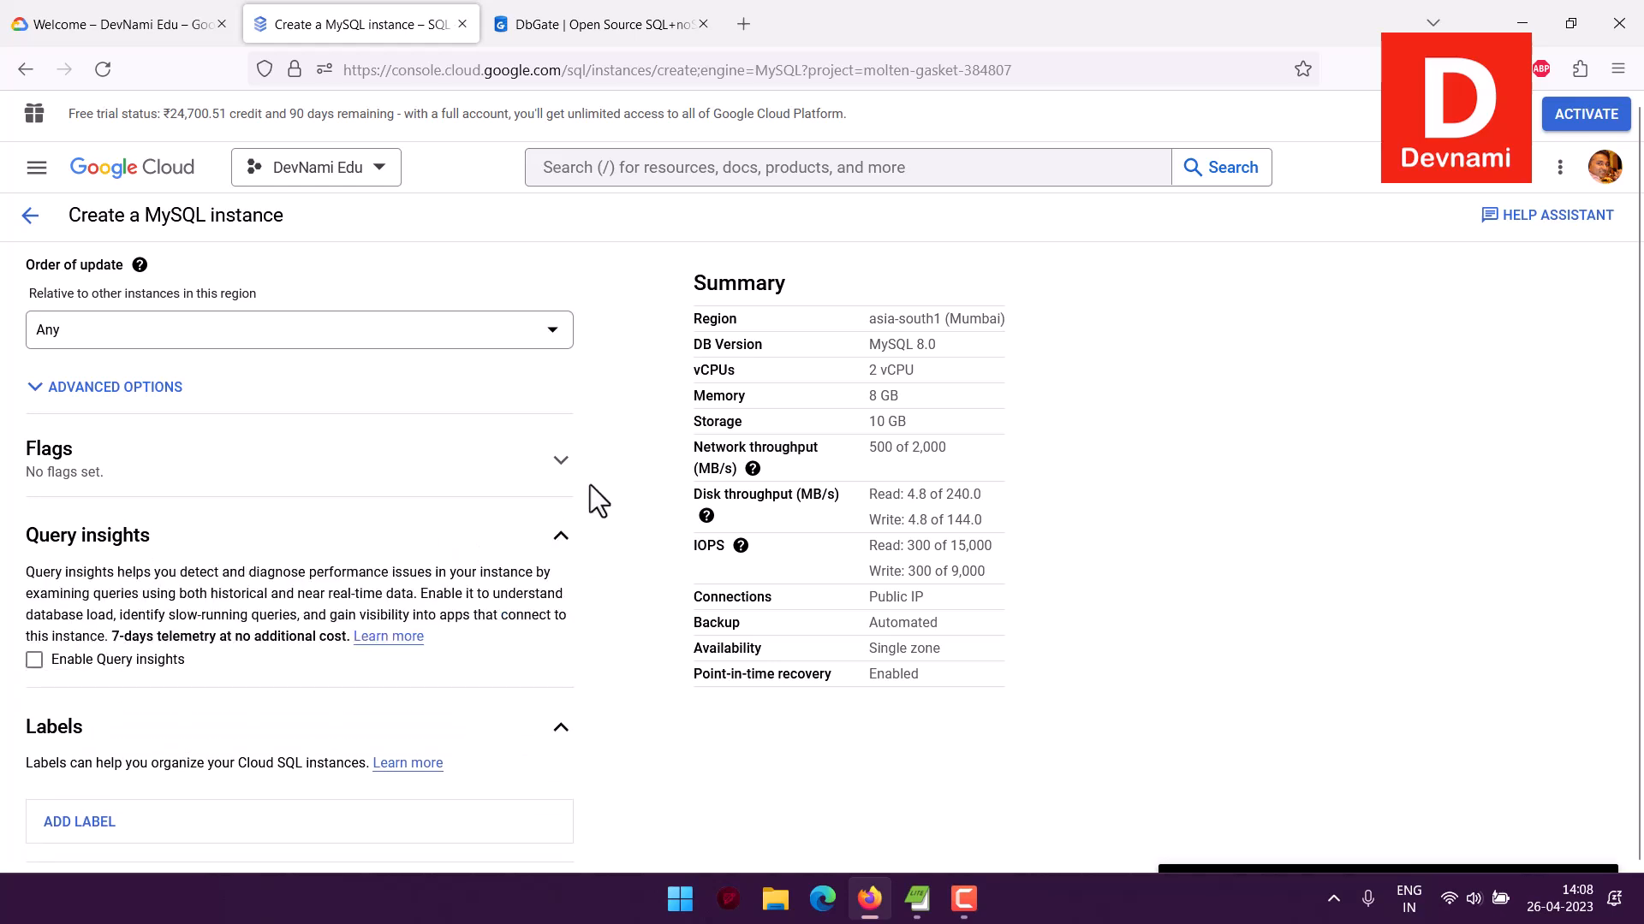
pyautogui.click(562, 462)
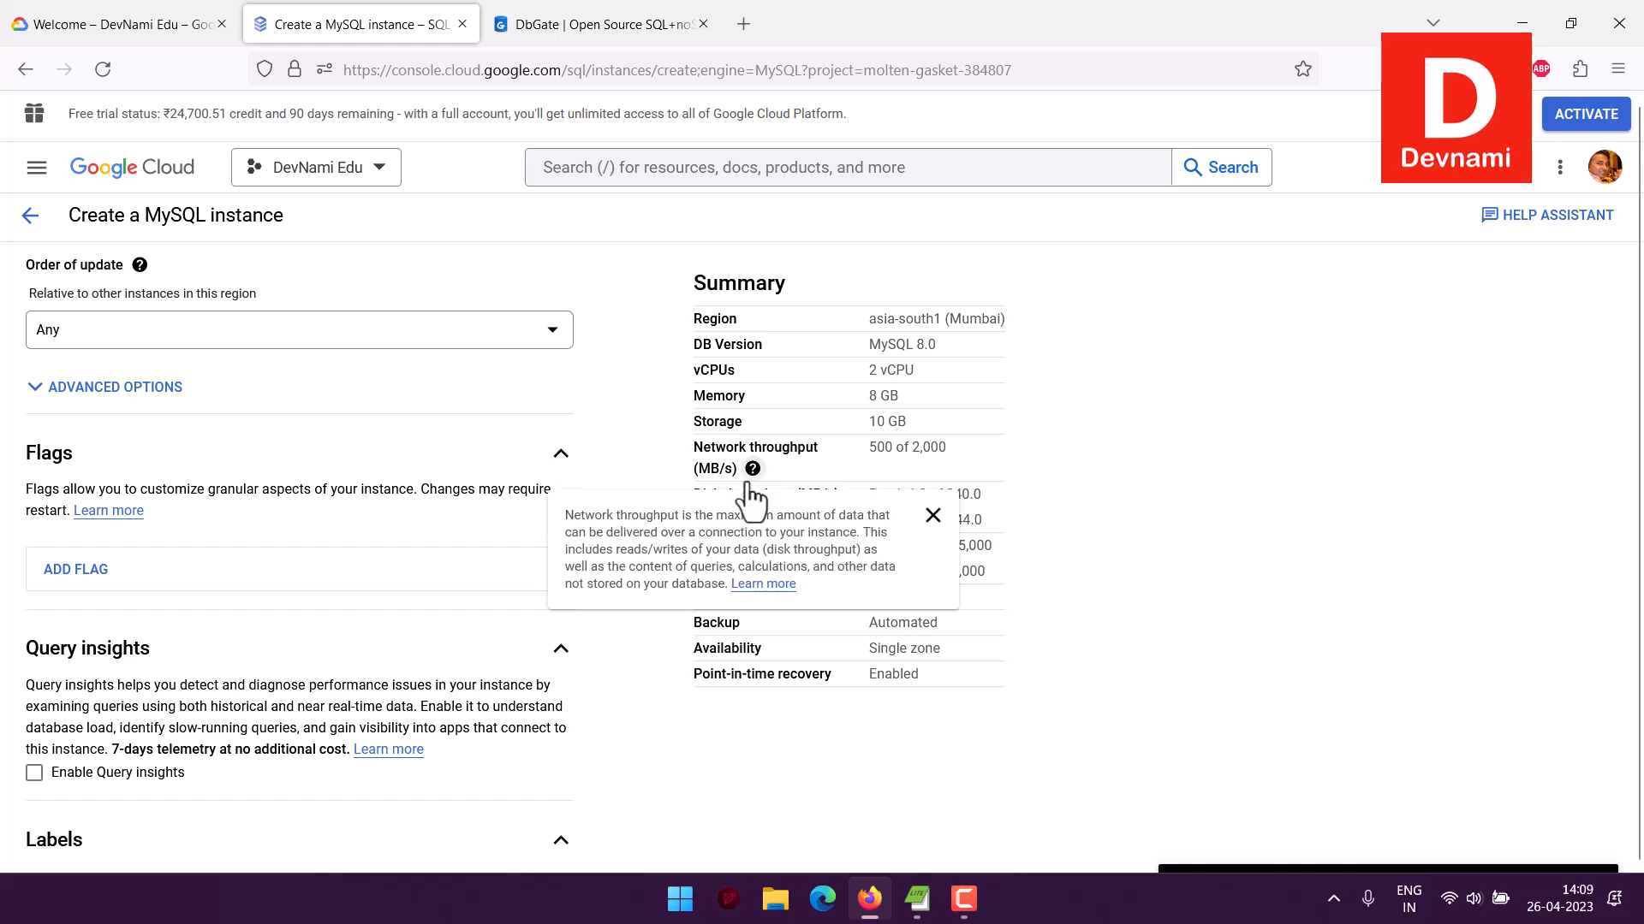
pyautogui.moveTo(715, 324); pyautogui.dragTo(969, 649)
pyautogui.click(967, 650)
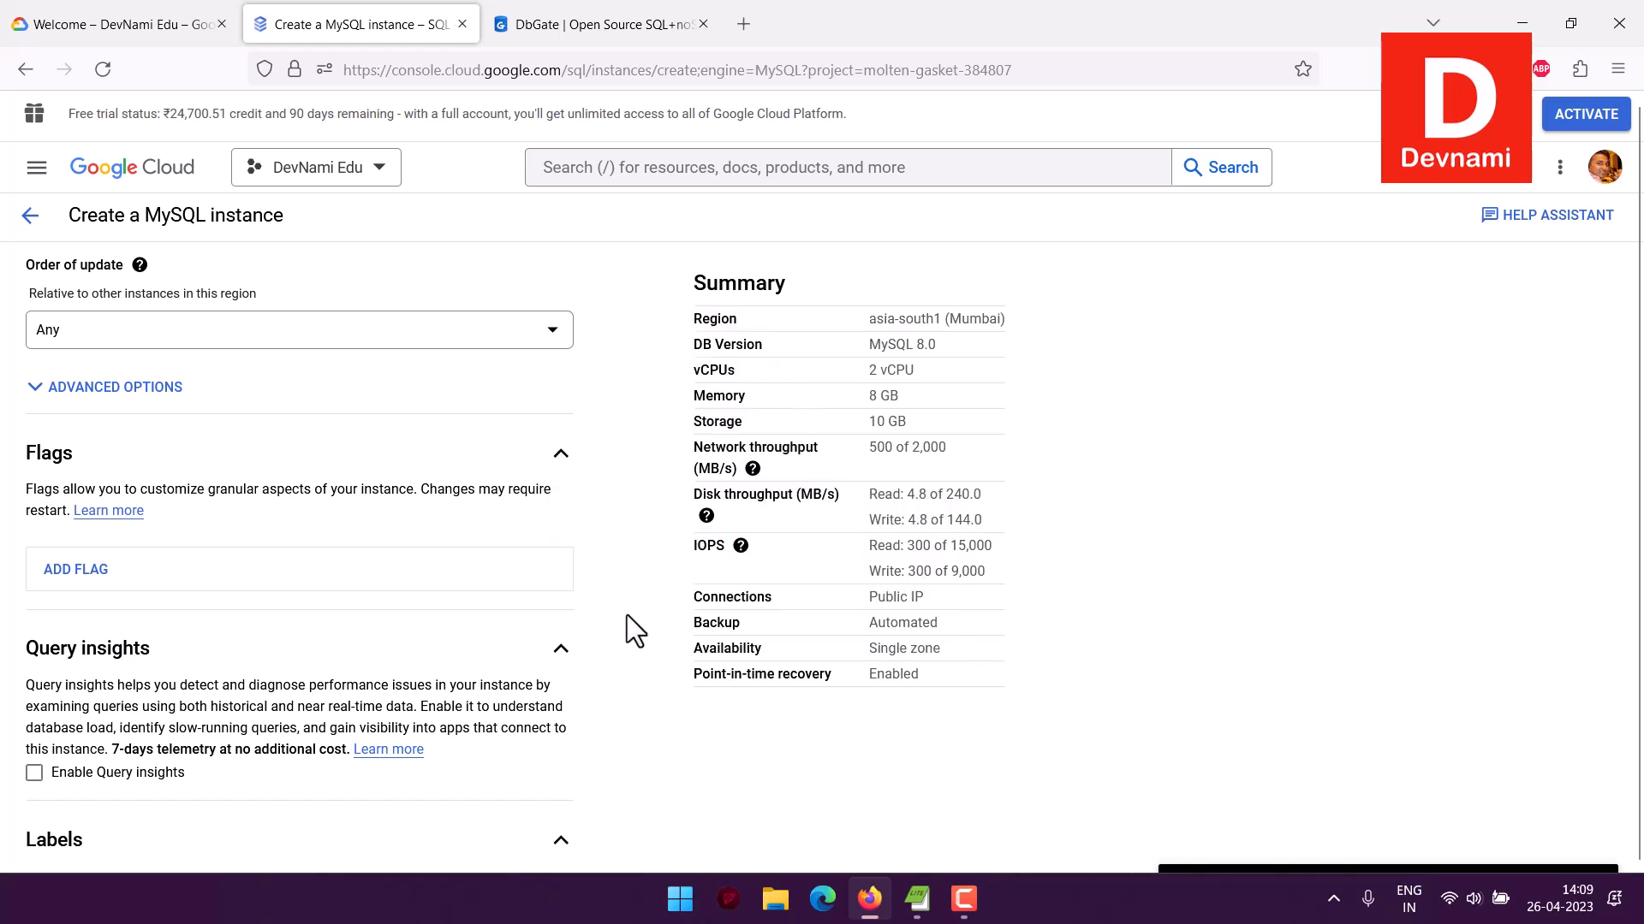
pyautogui.scroll(-3, 634, 632)
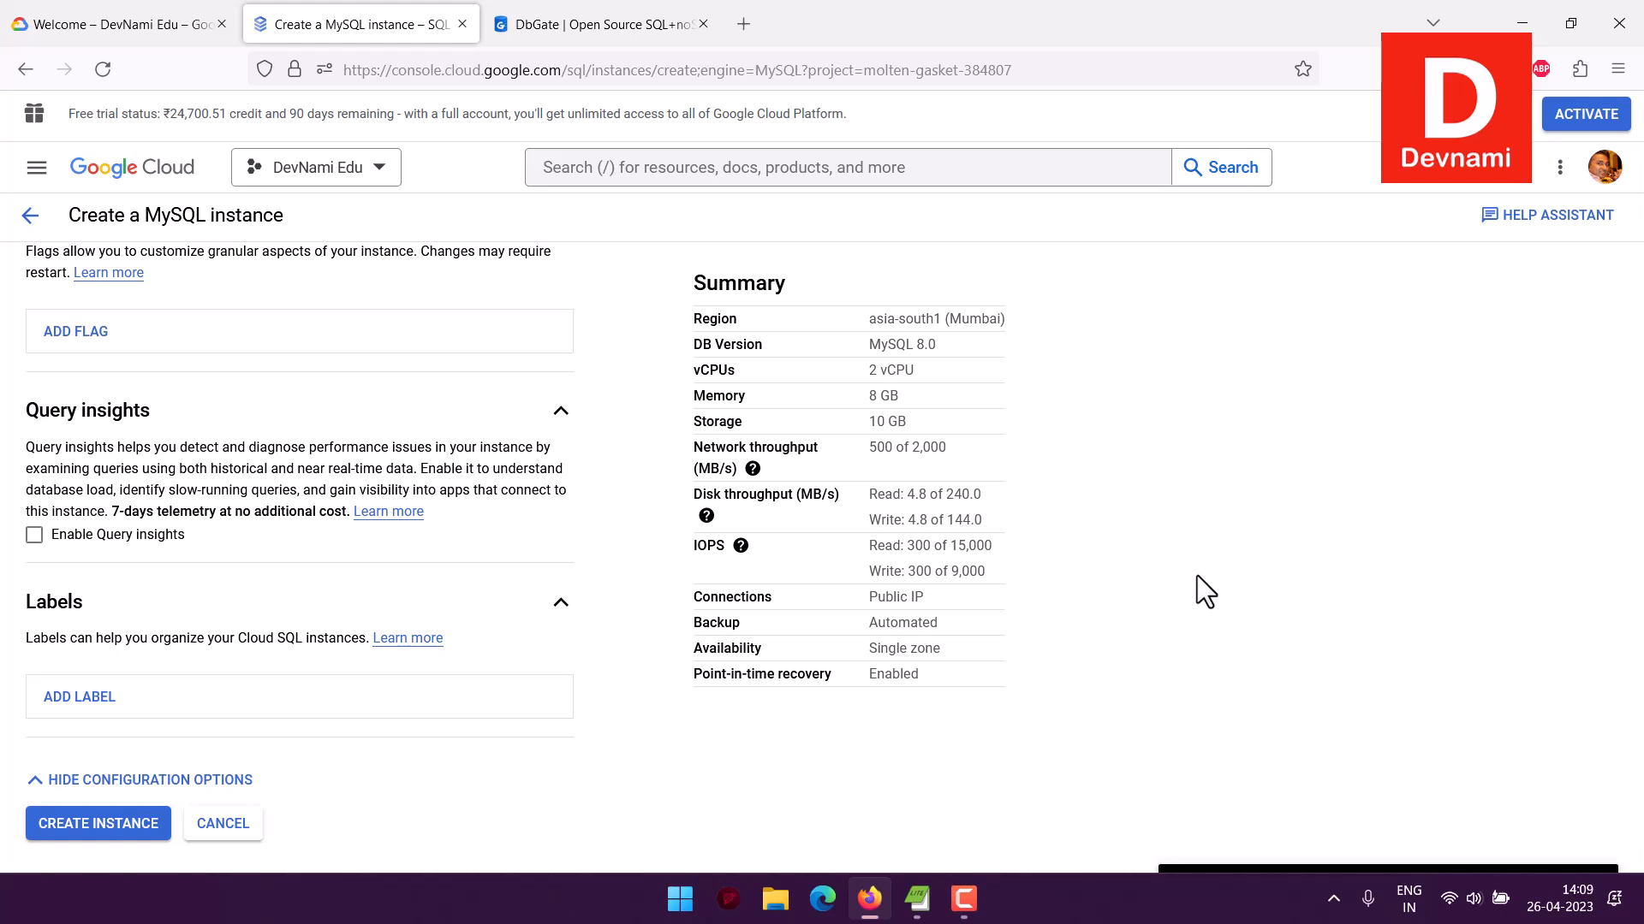
# Leave the instance creation form without creating and open the existing devmysql instance from the SQL instances list.
pyautogui.click(30, 216)
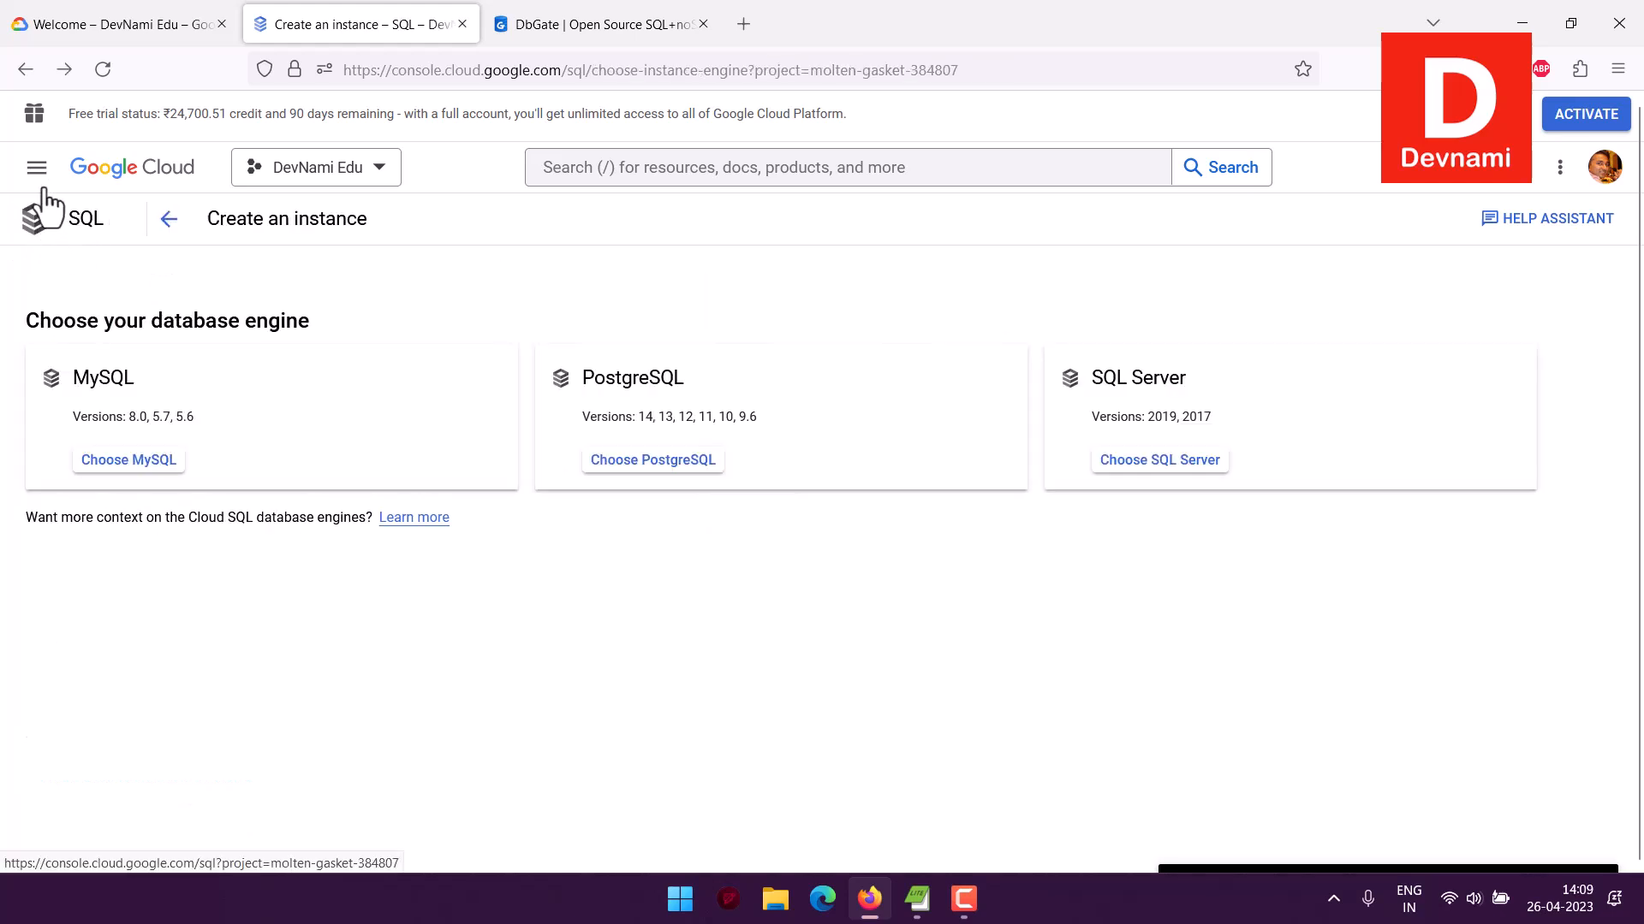
pyautogui.click(171, 219)
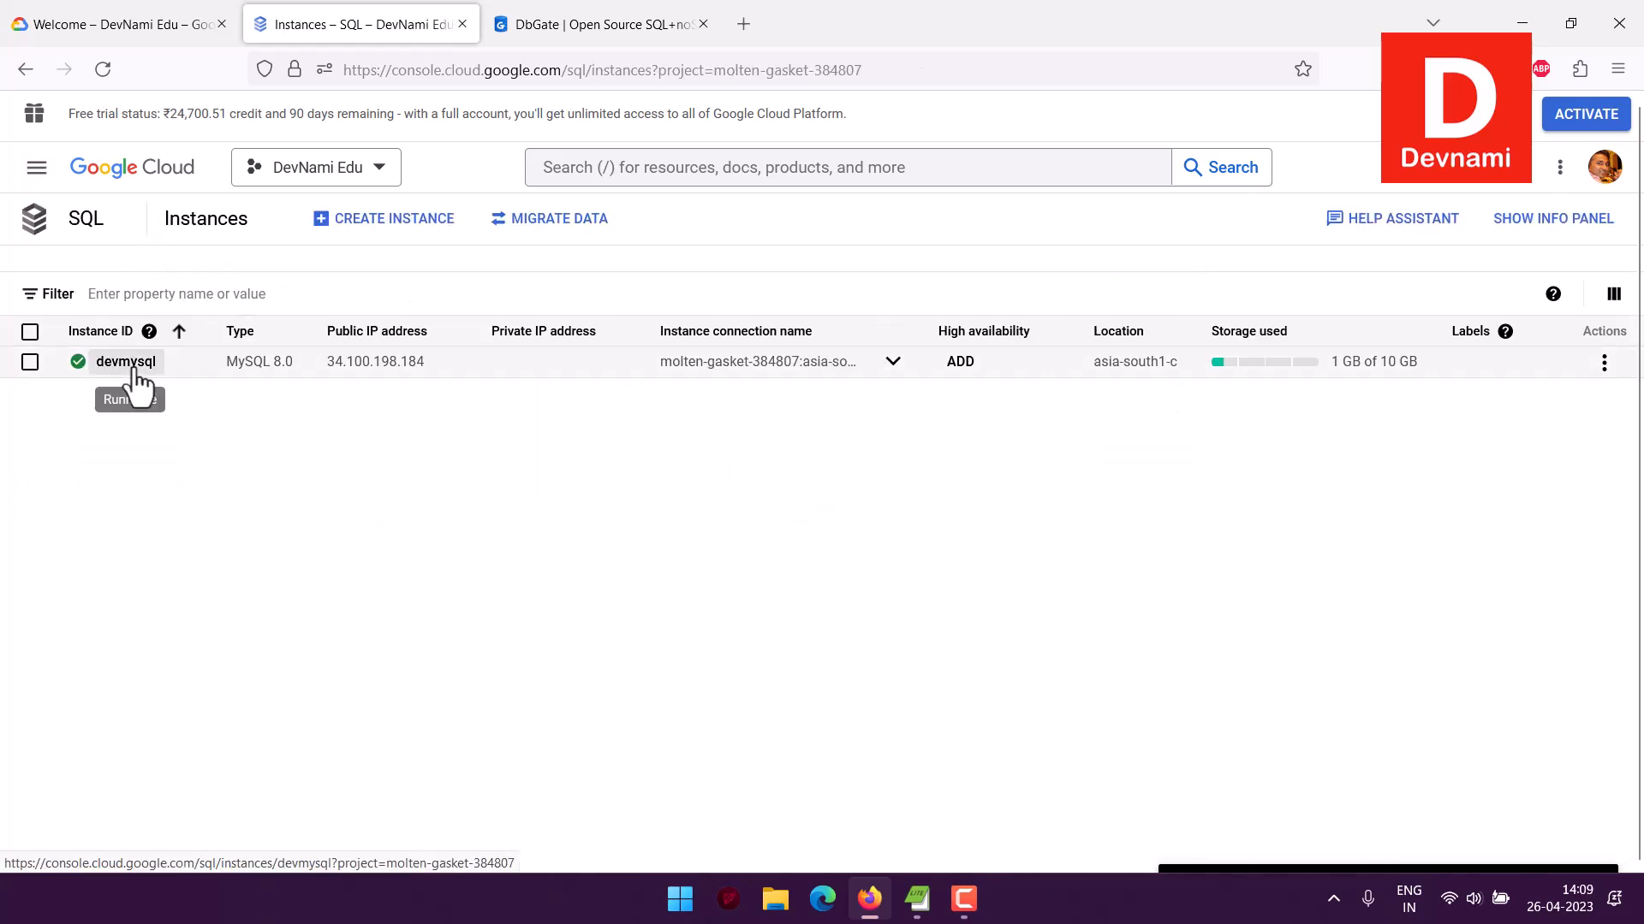
pyautogui.click(129, 363)
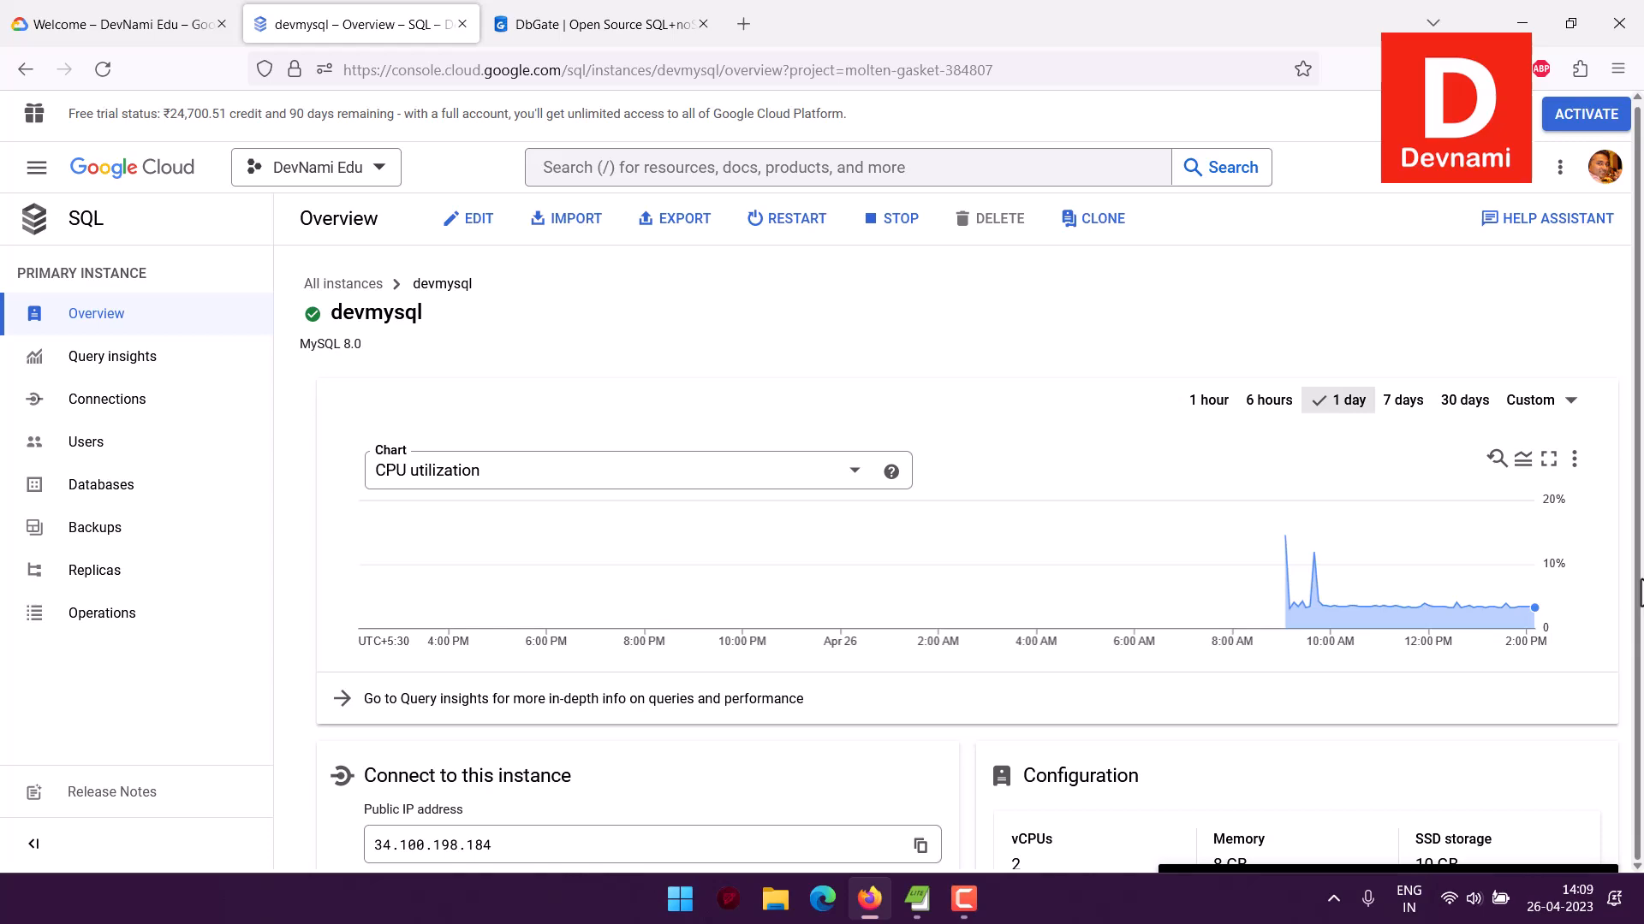
# Examine the devmysql overview for its connection details, configuration, suggested actions, maintenance and operations log.
pyautogui.scroll(-5, 1625, 471)
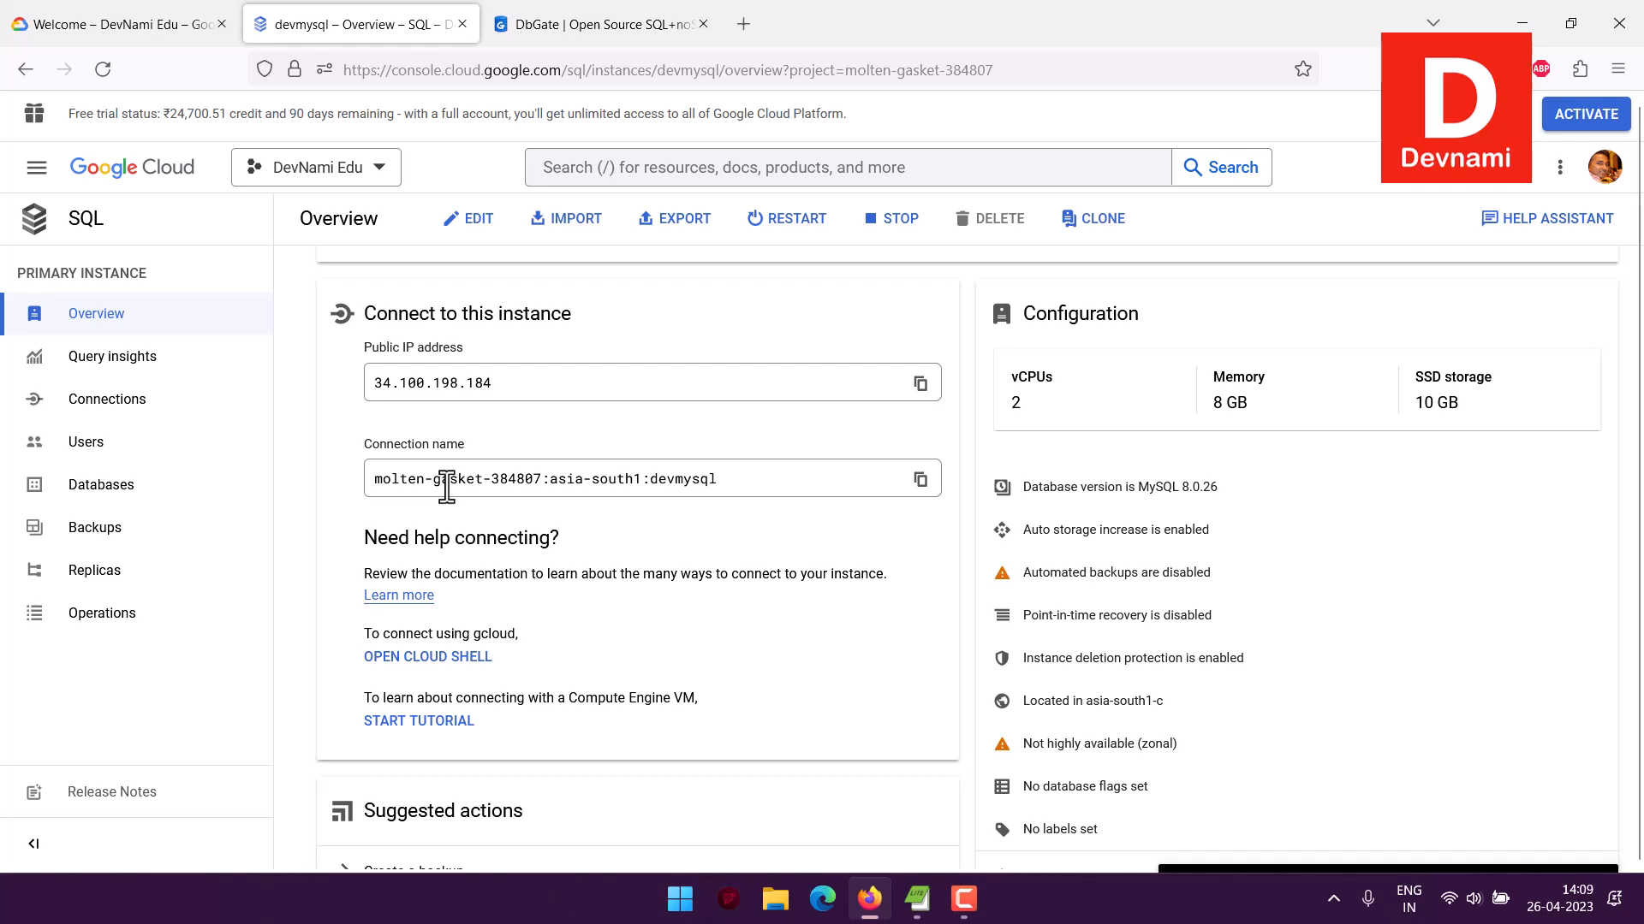
pyautogui.scroll(-4, 446, 486)
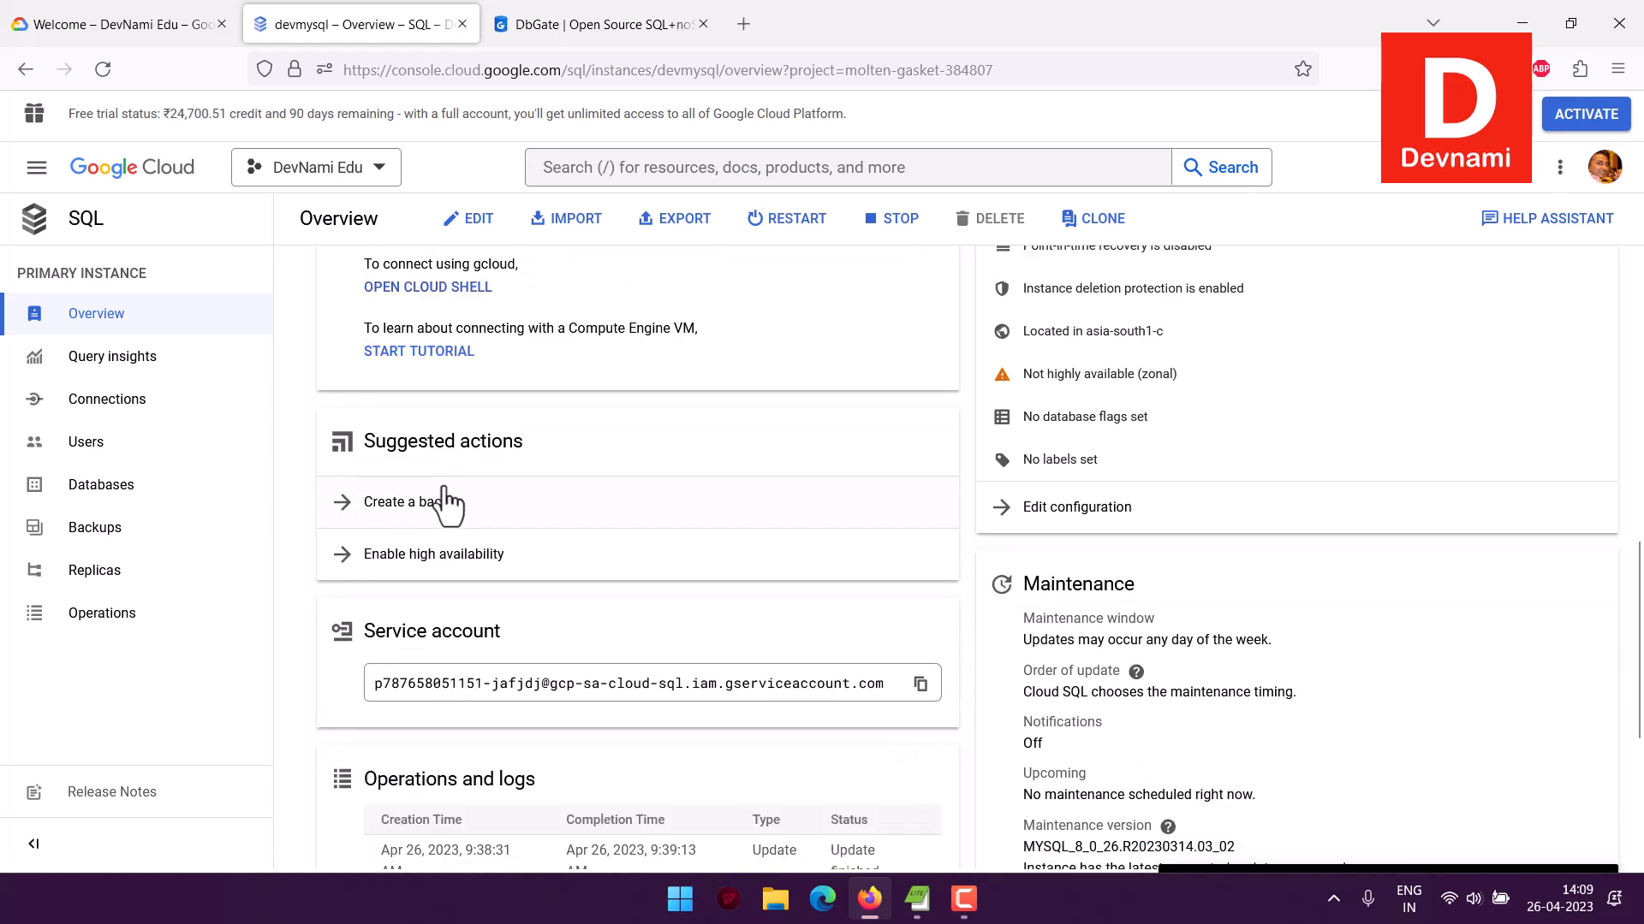
pyautogui.scroll(-2, 445, 493)
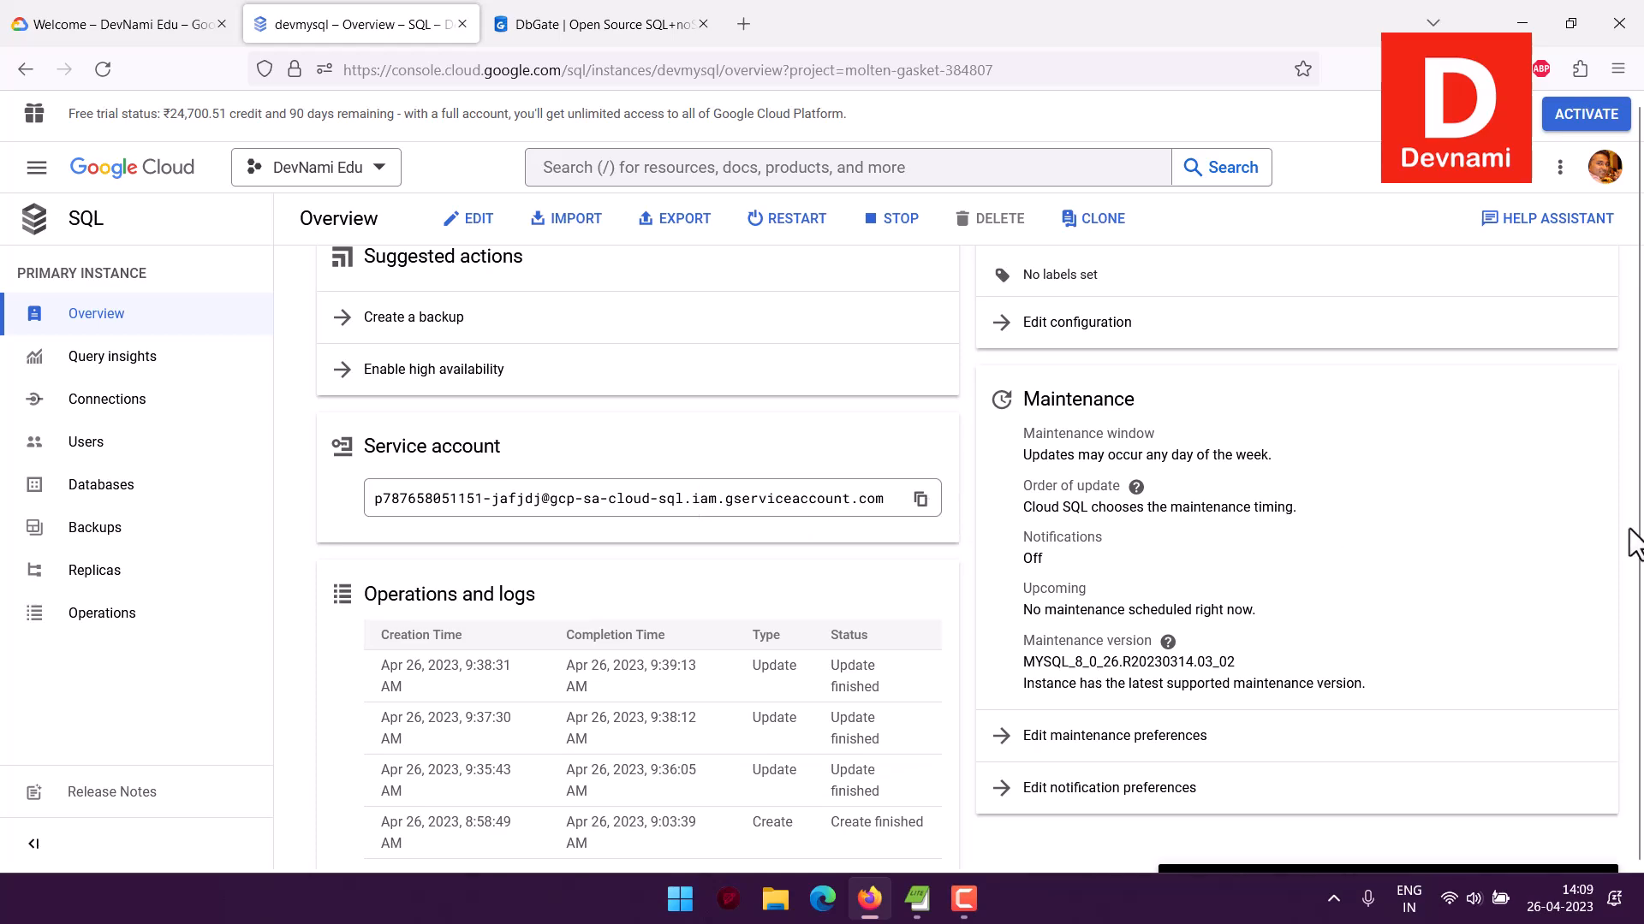
pyautogui.scroll(3, 1512, 466)
pyautogui.scroll(3, 1505, 461)
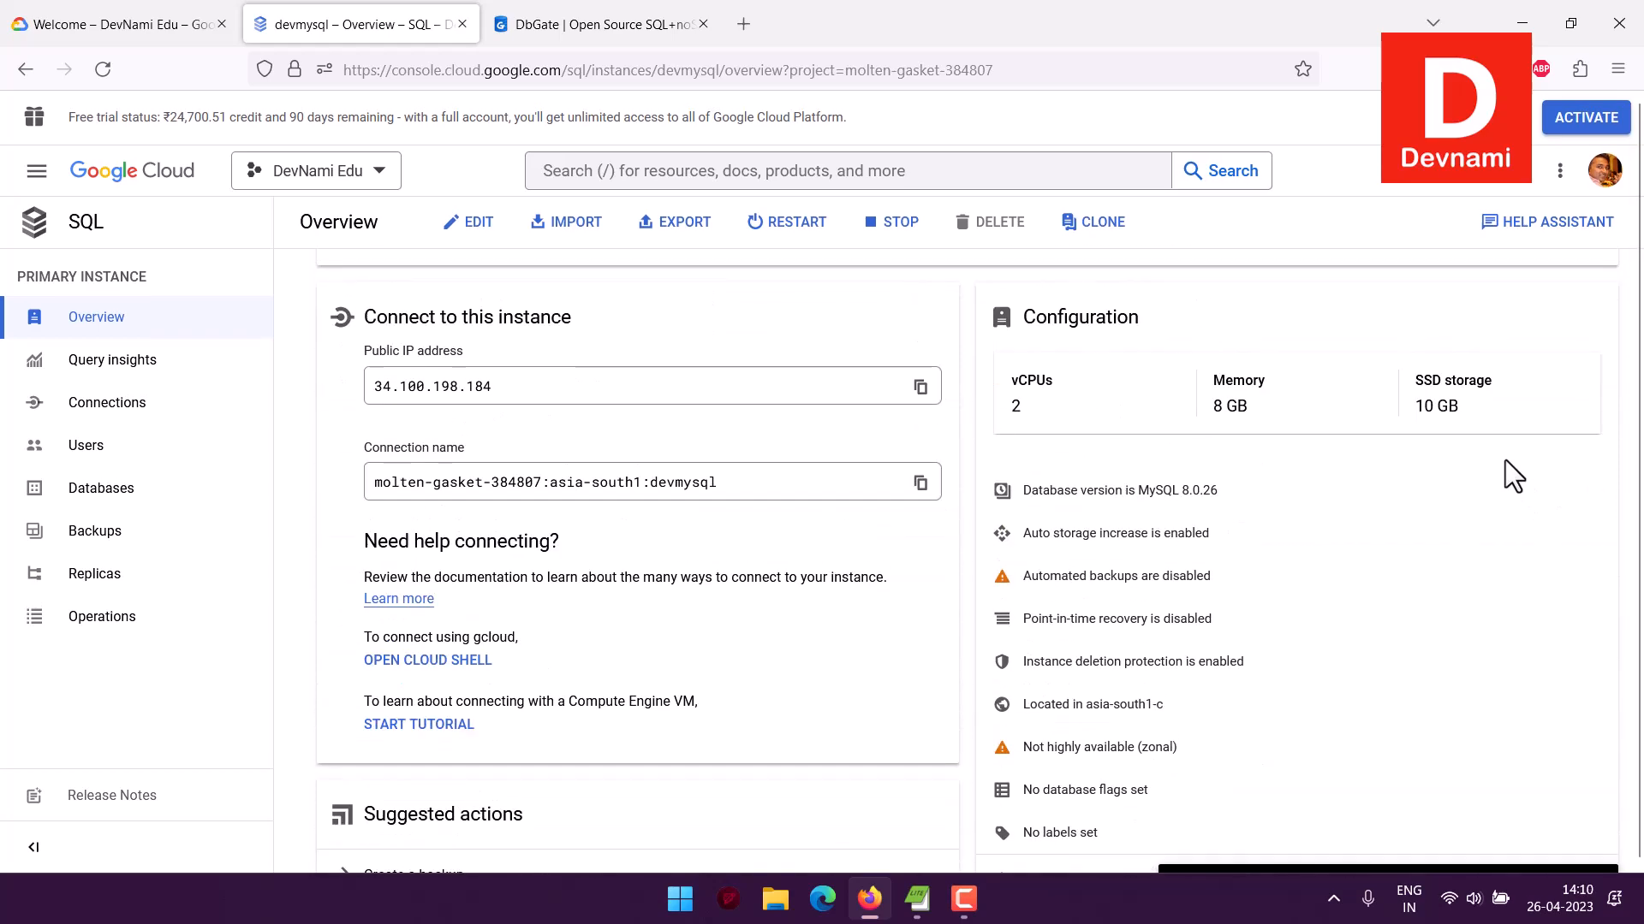
pyautogui.scroll(1, 514, 518)
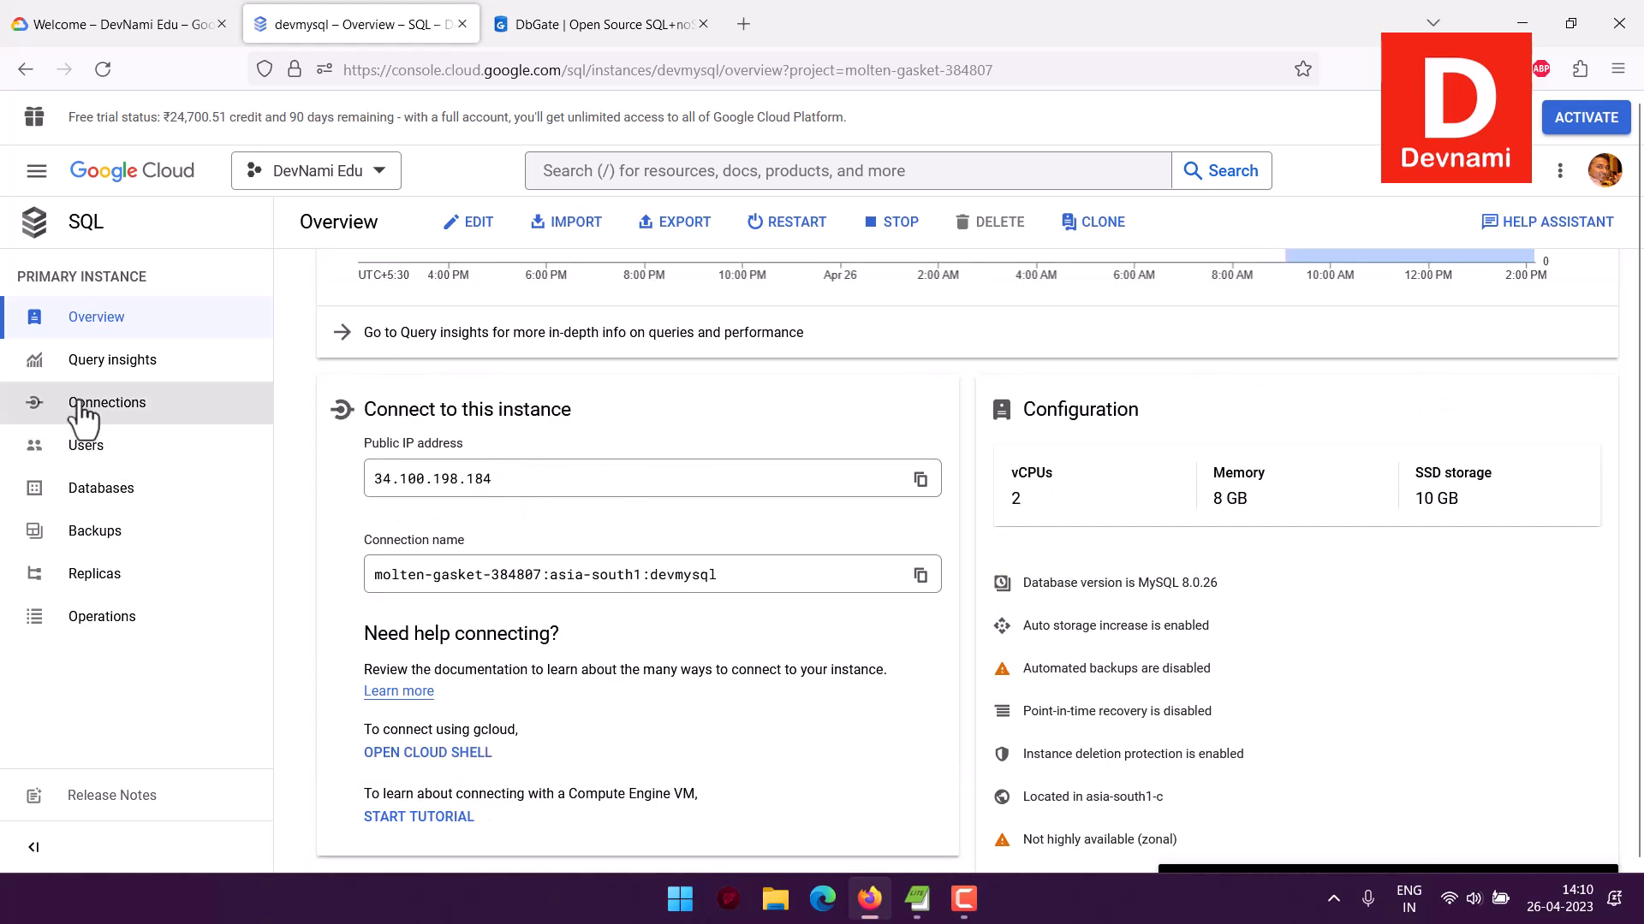
# Open the connection security settings of devmysql and examine the SSL encryption, server certificate and client certificate options.
pyautogui.click(9, 411)
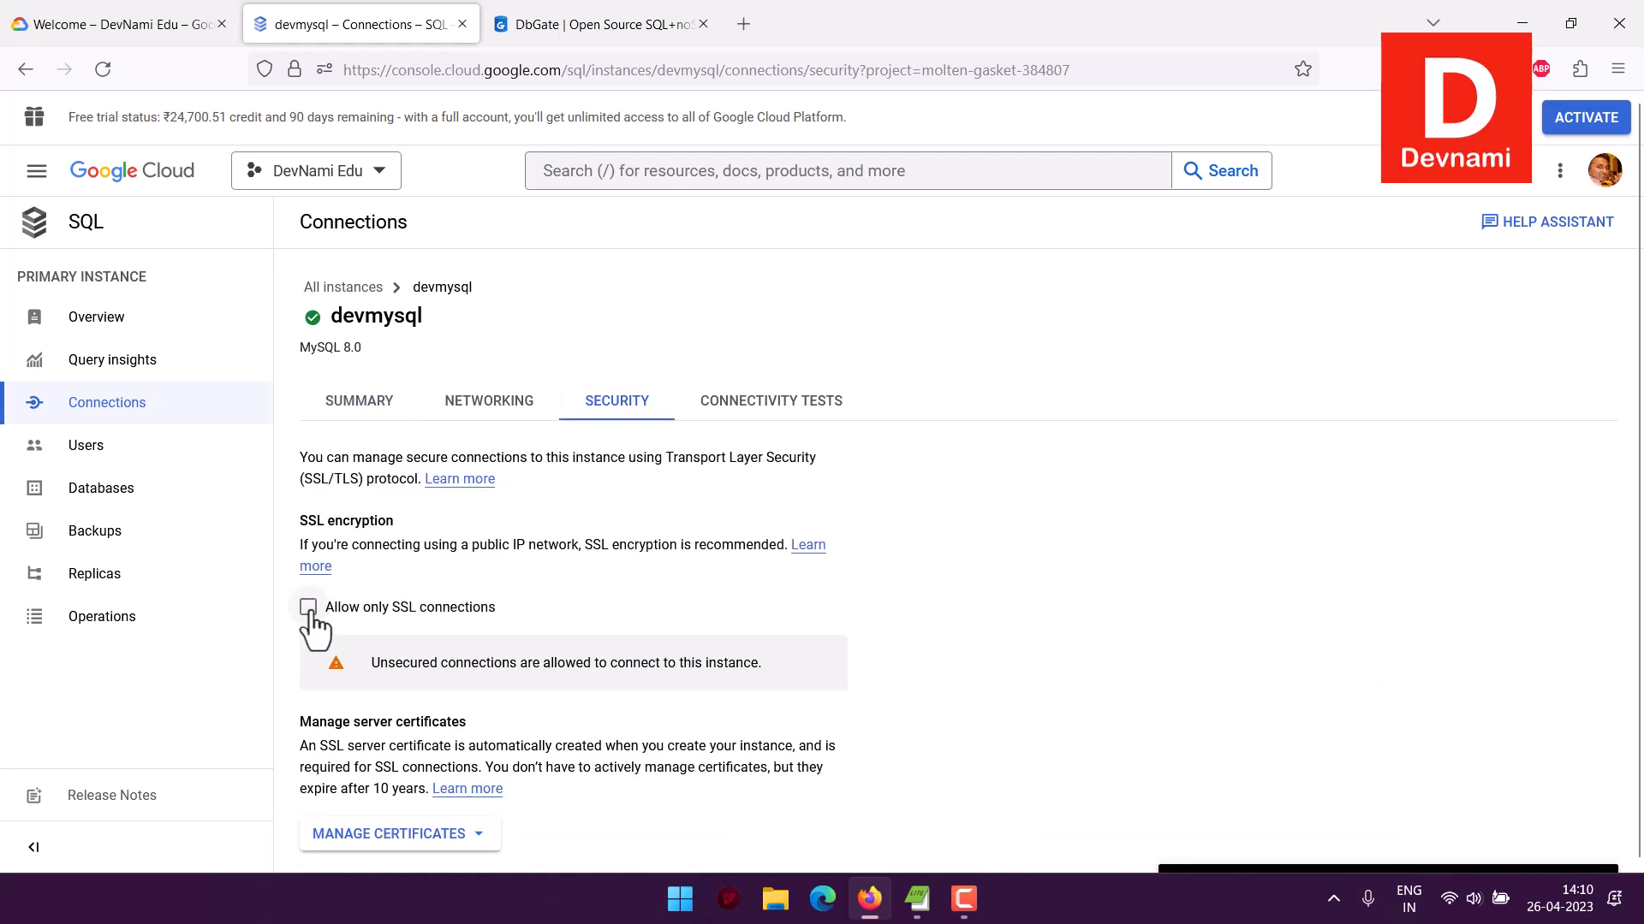
pyautogui.scroll(-6, 629, 594)
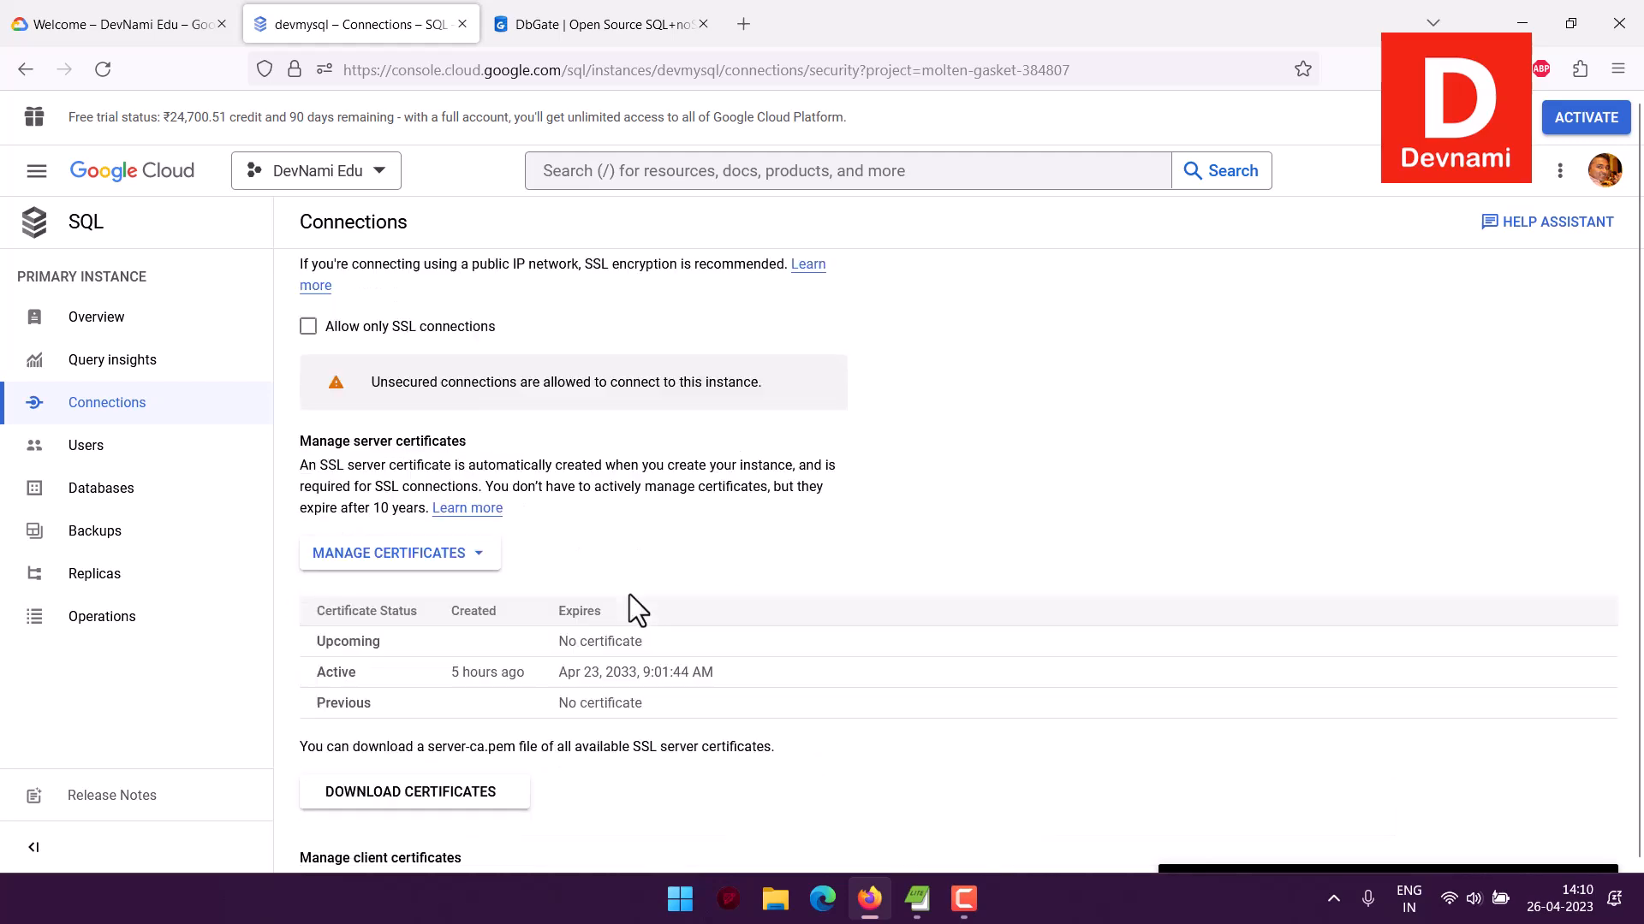
pyautogui.scroll(-1, 630, 594)
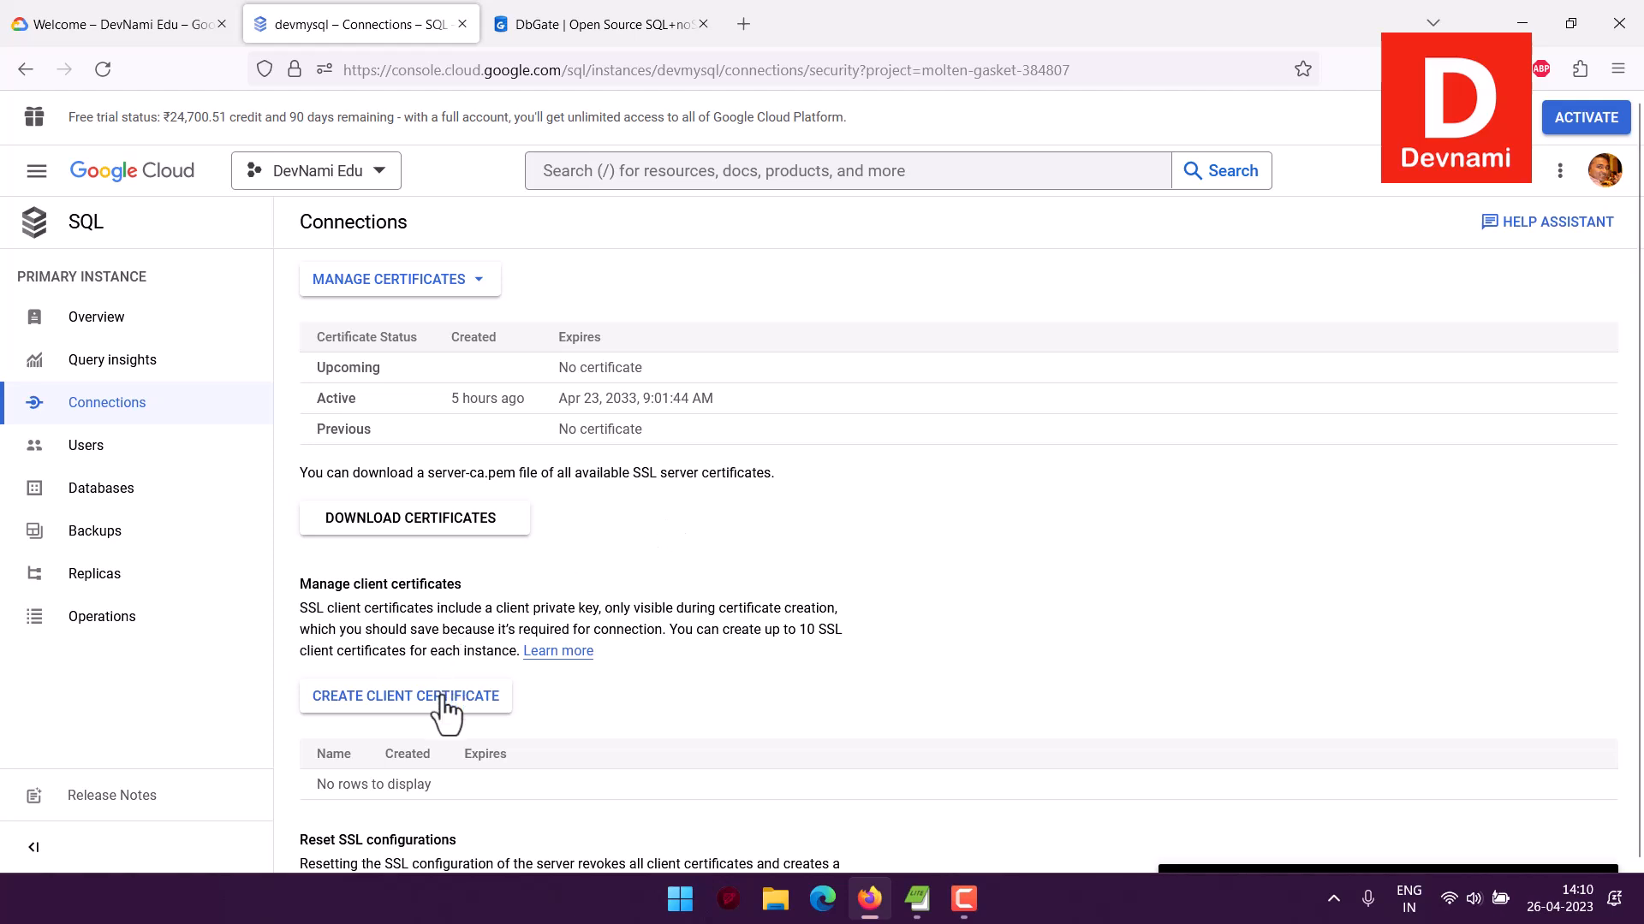
pyautogui.scroll(-2, 730, 685)
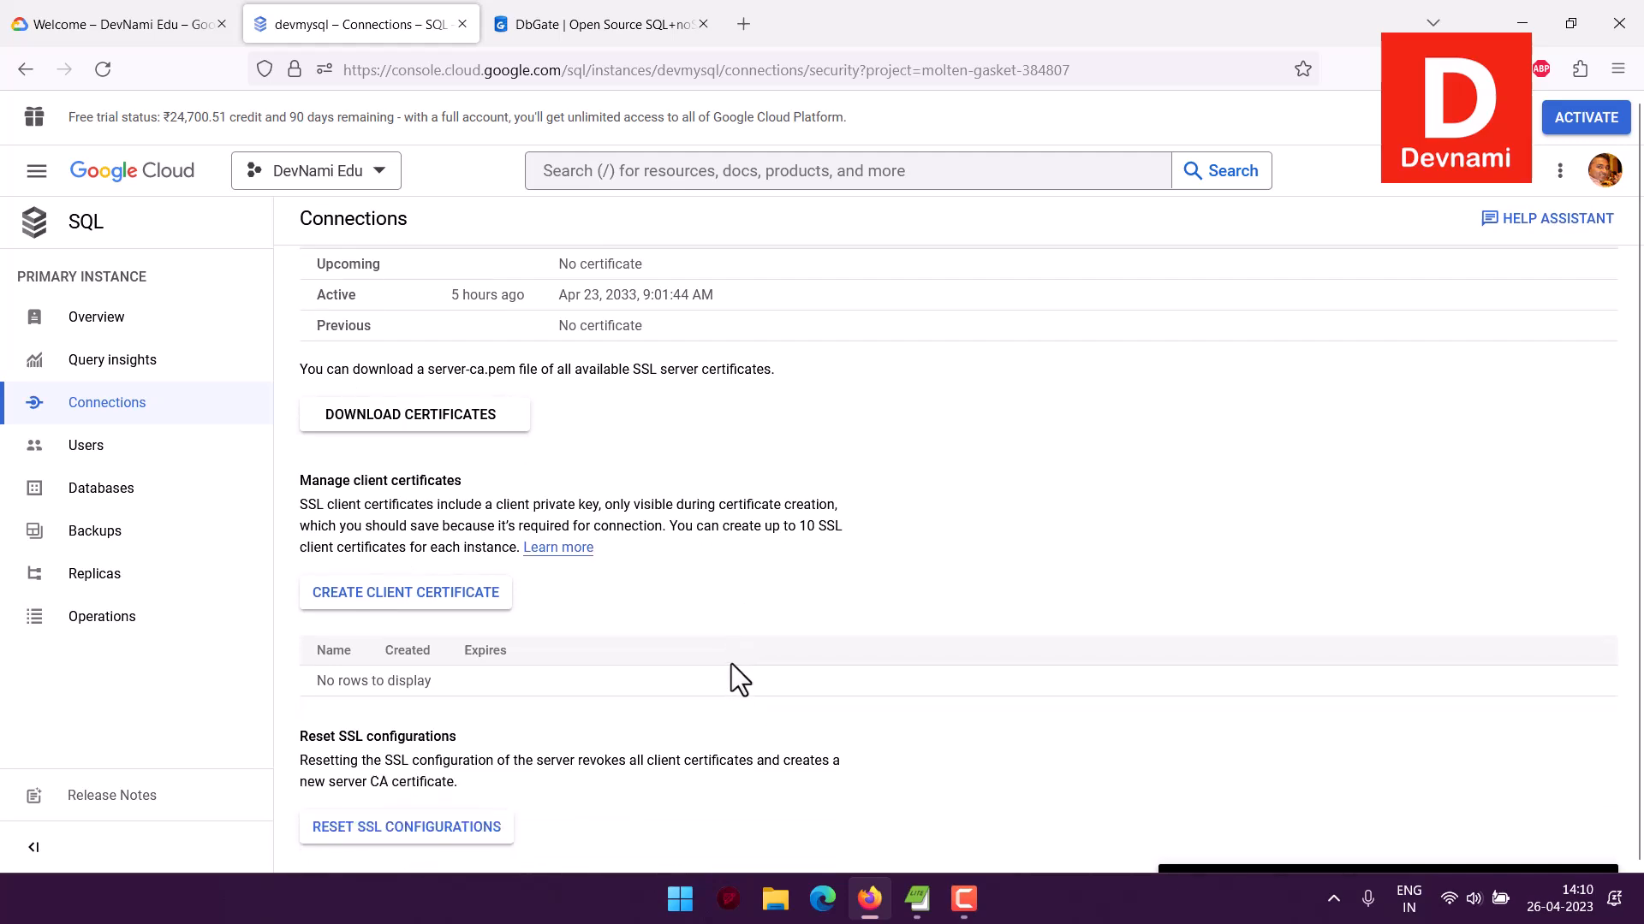
pyautogui.scroll(5, 979, 593)
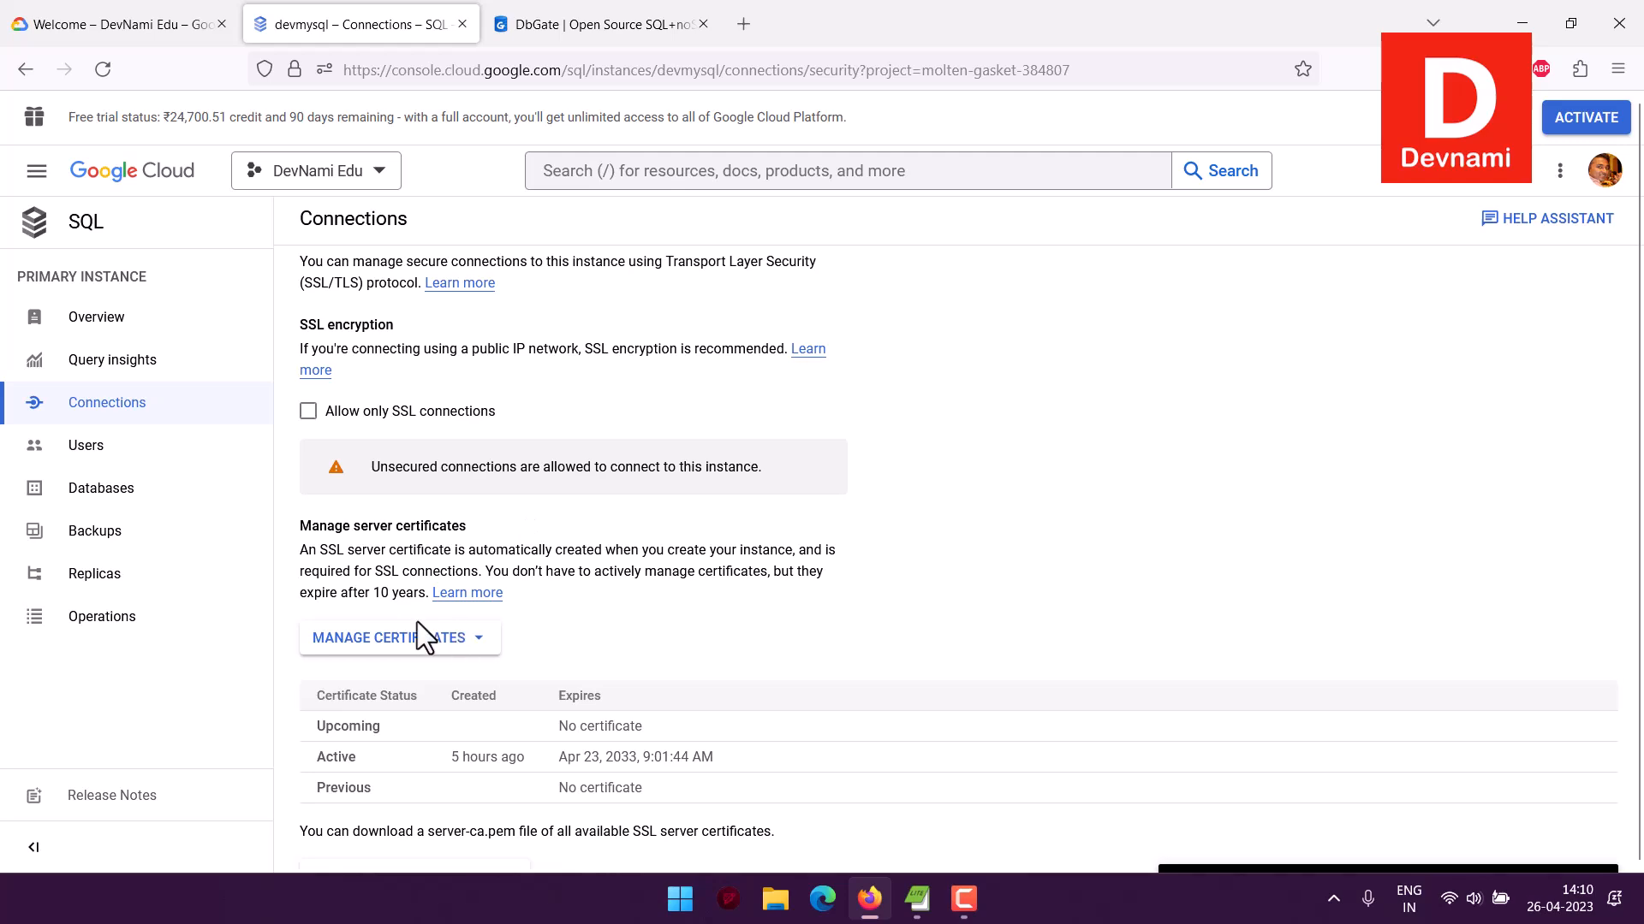
# Show the networking settings of devmysql and examine the IP assignment, the authorized network "All" and the service authorization options.
pyautogui.scroll(2, 506, 433)
pyautogui.click(484, 400)
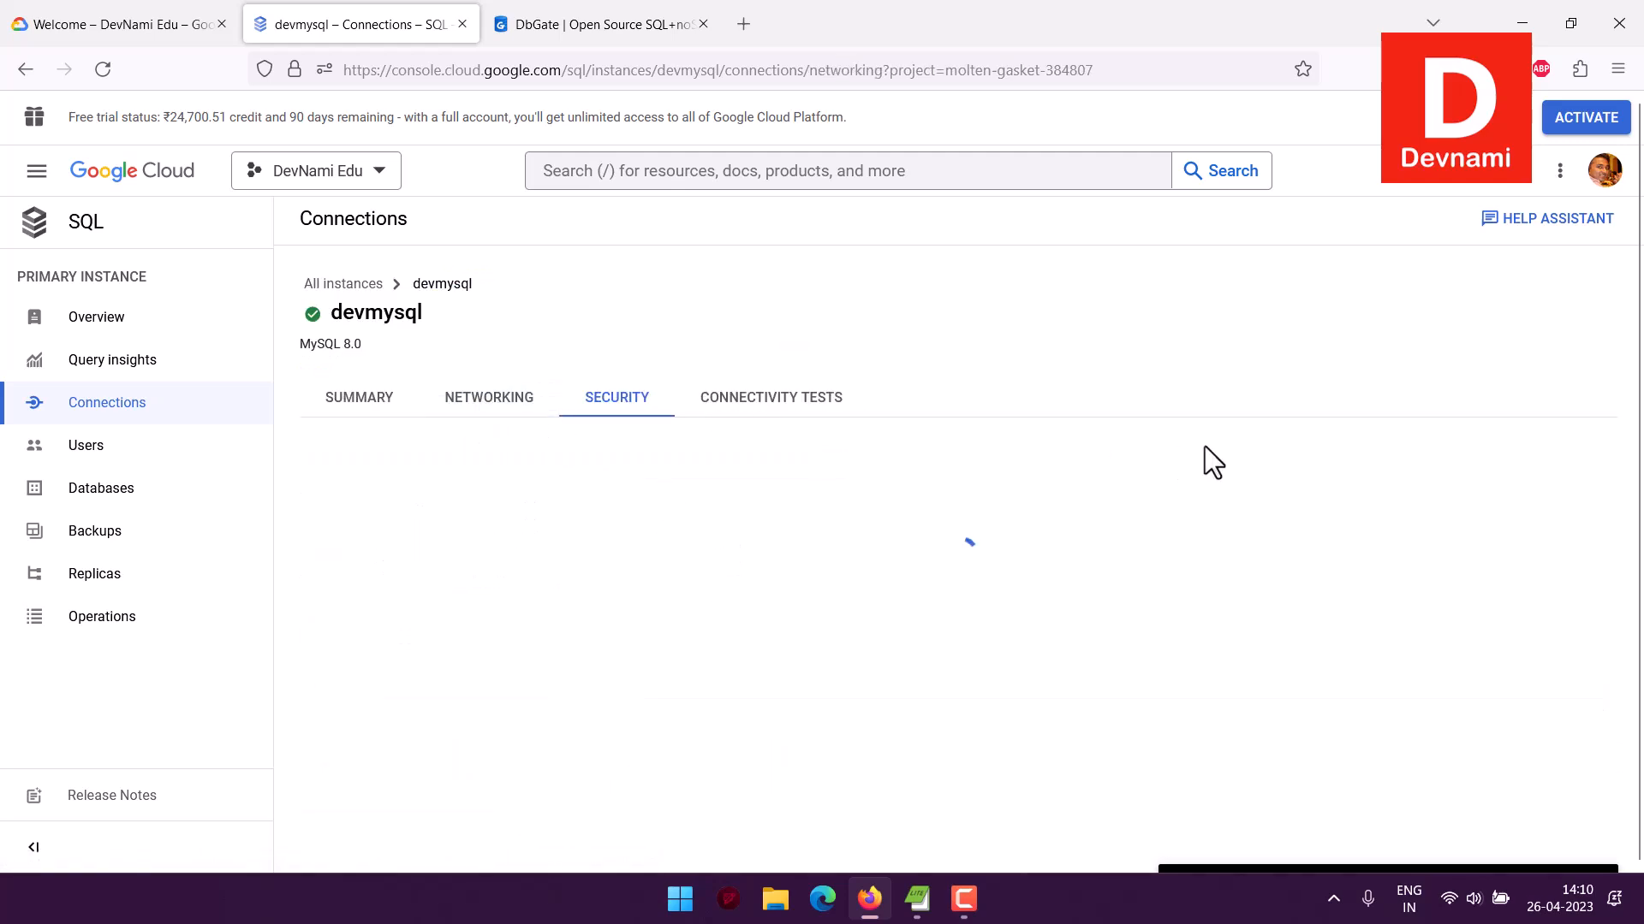
pyautogui.scroll(-3, 1209, 444)
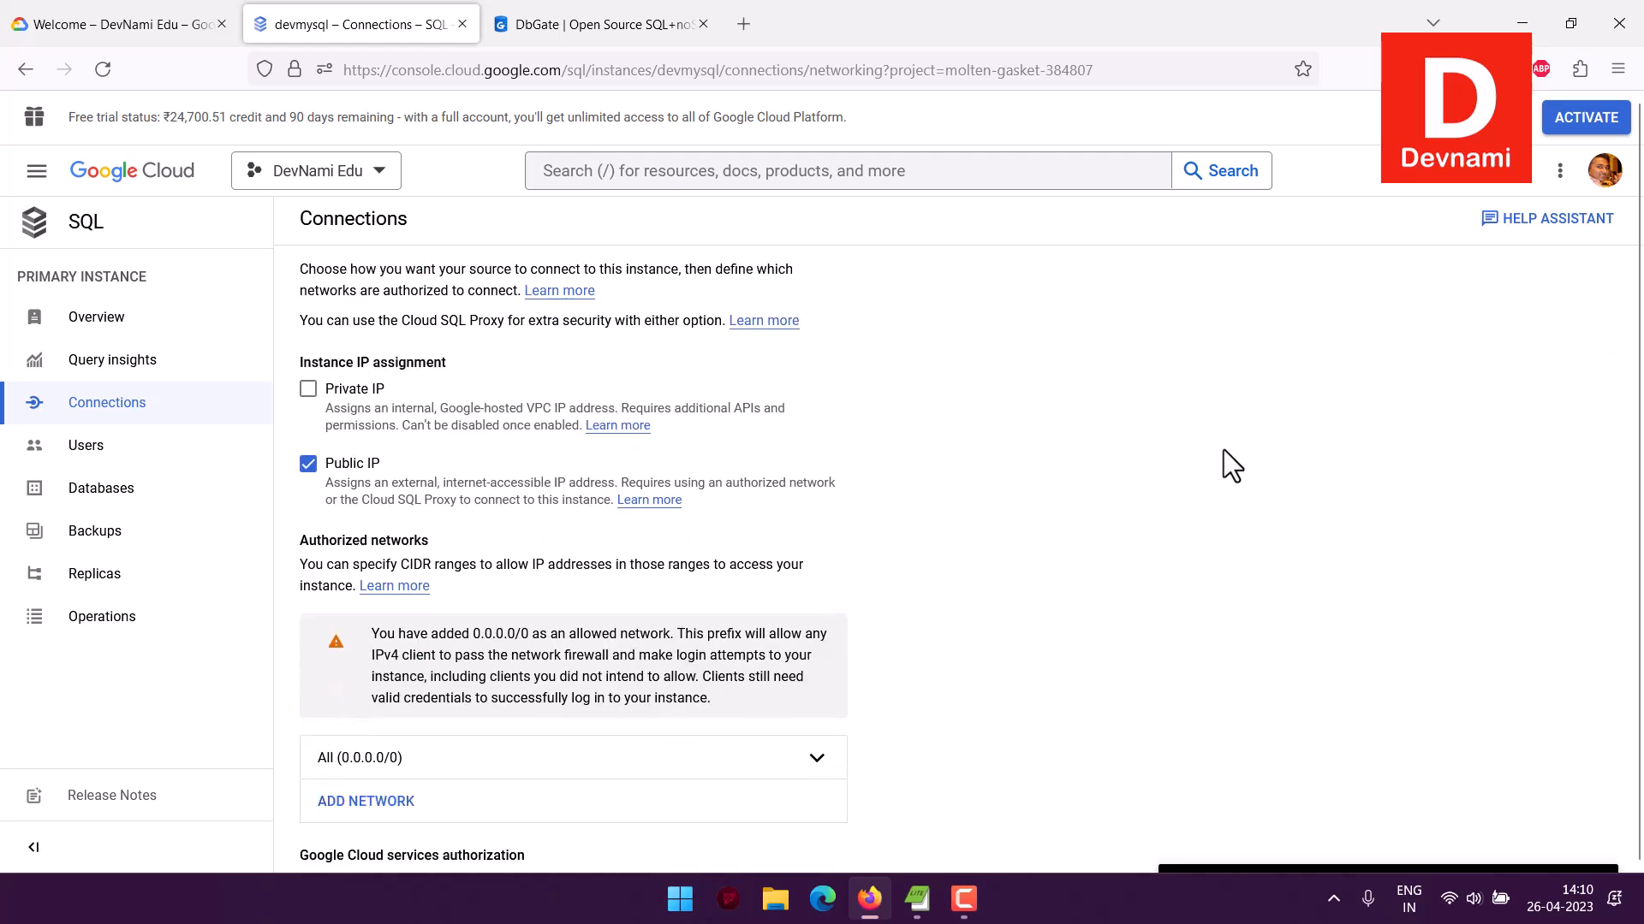
pyautogui.scroll(-3, 1222, 451)
pyautogui.click(356, 541)
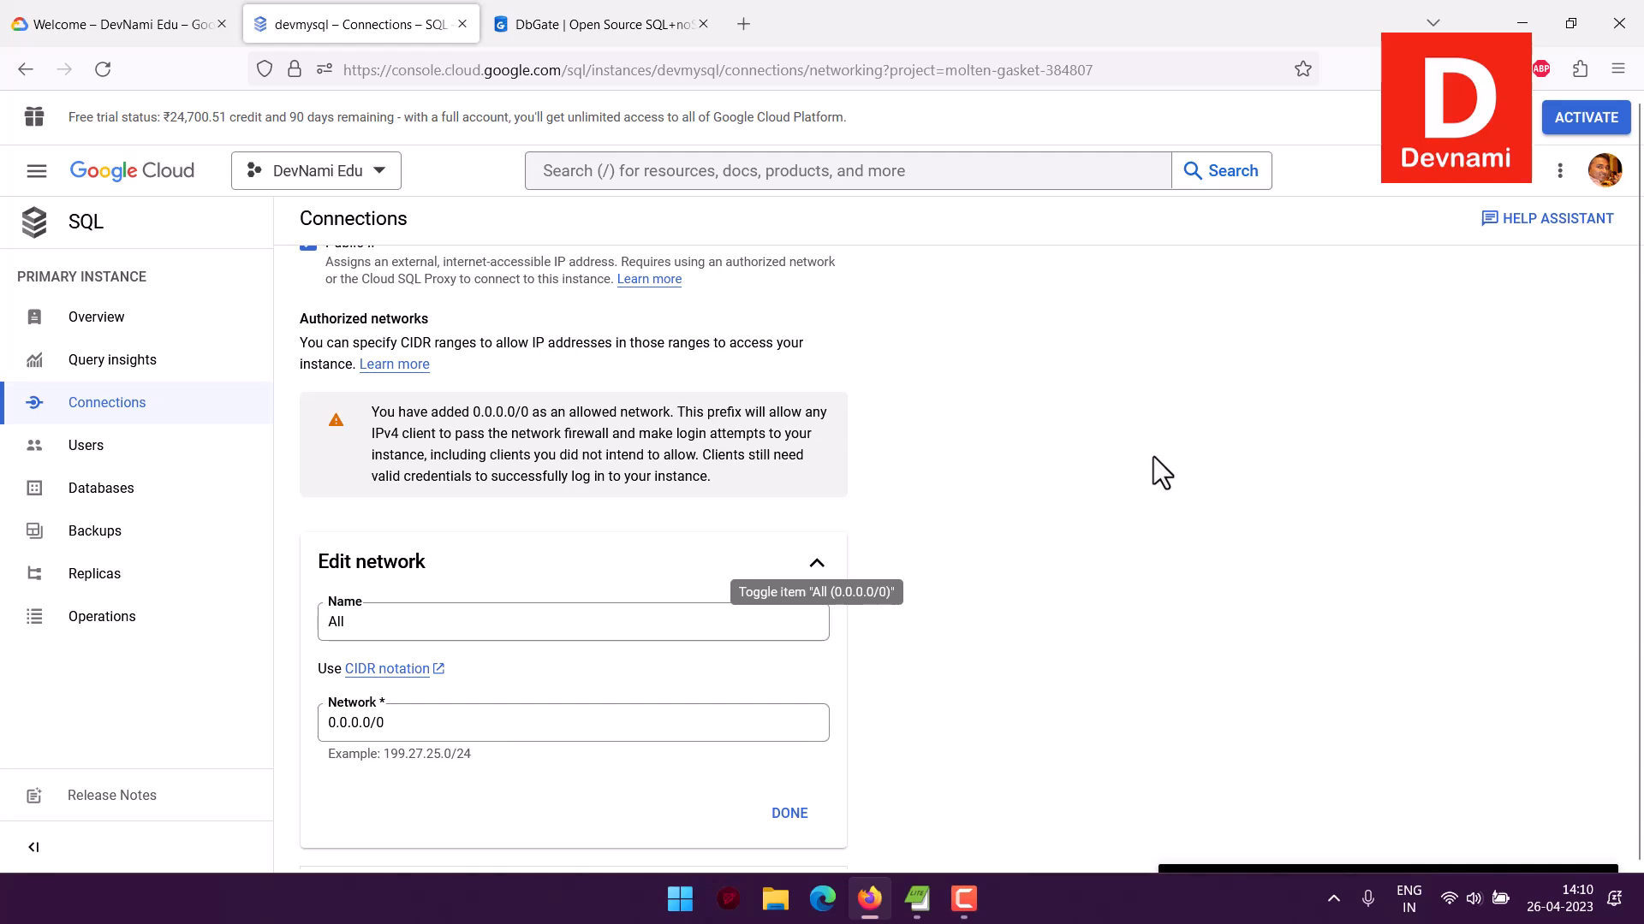
pyautogui.scroll(-3, 1152, 457)
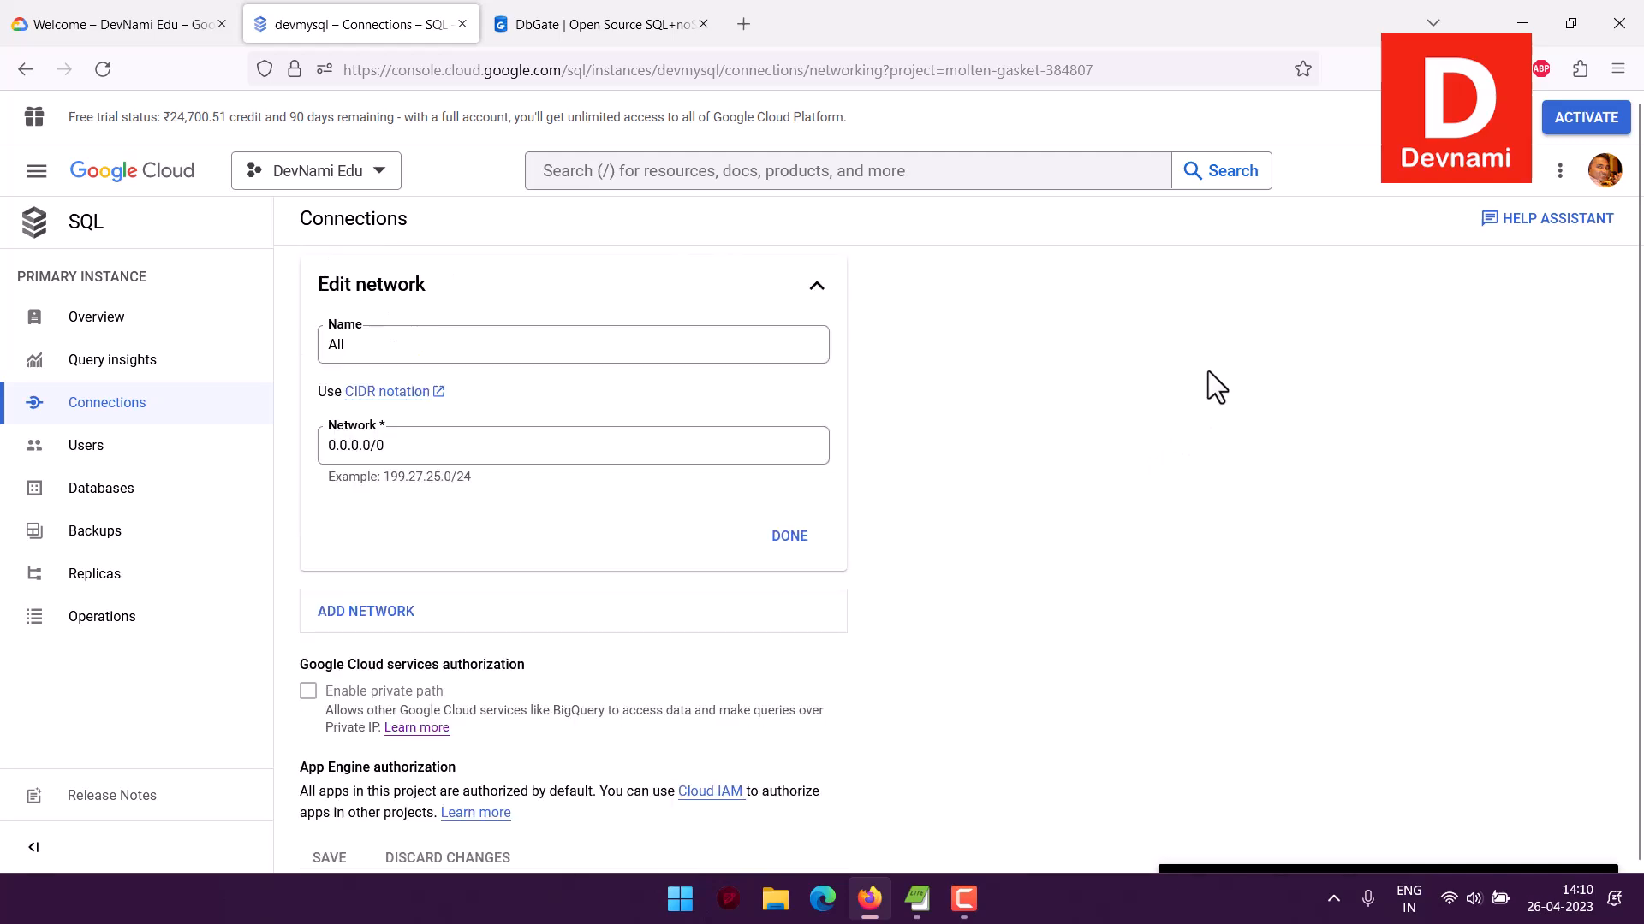
pyautogui.scroll(-1, 432, 710)
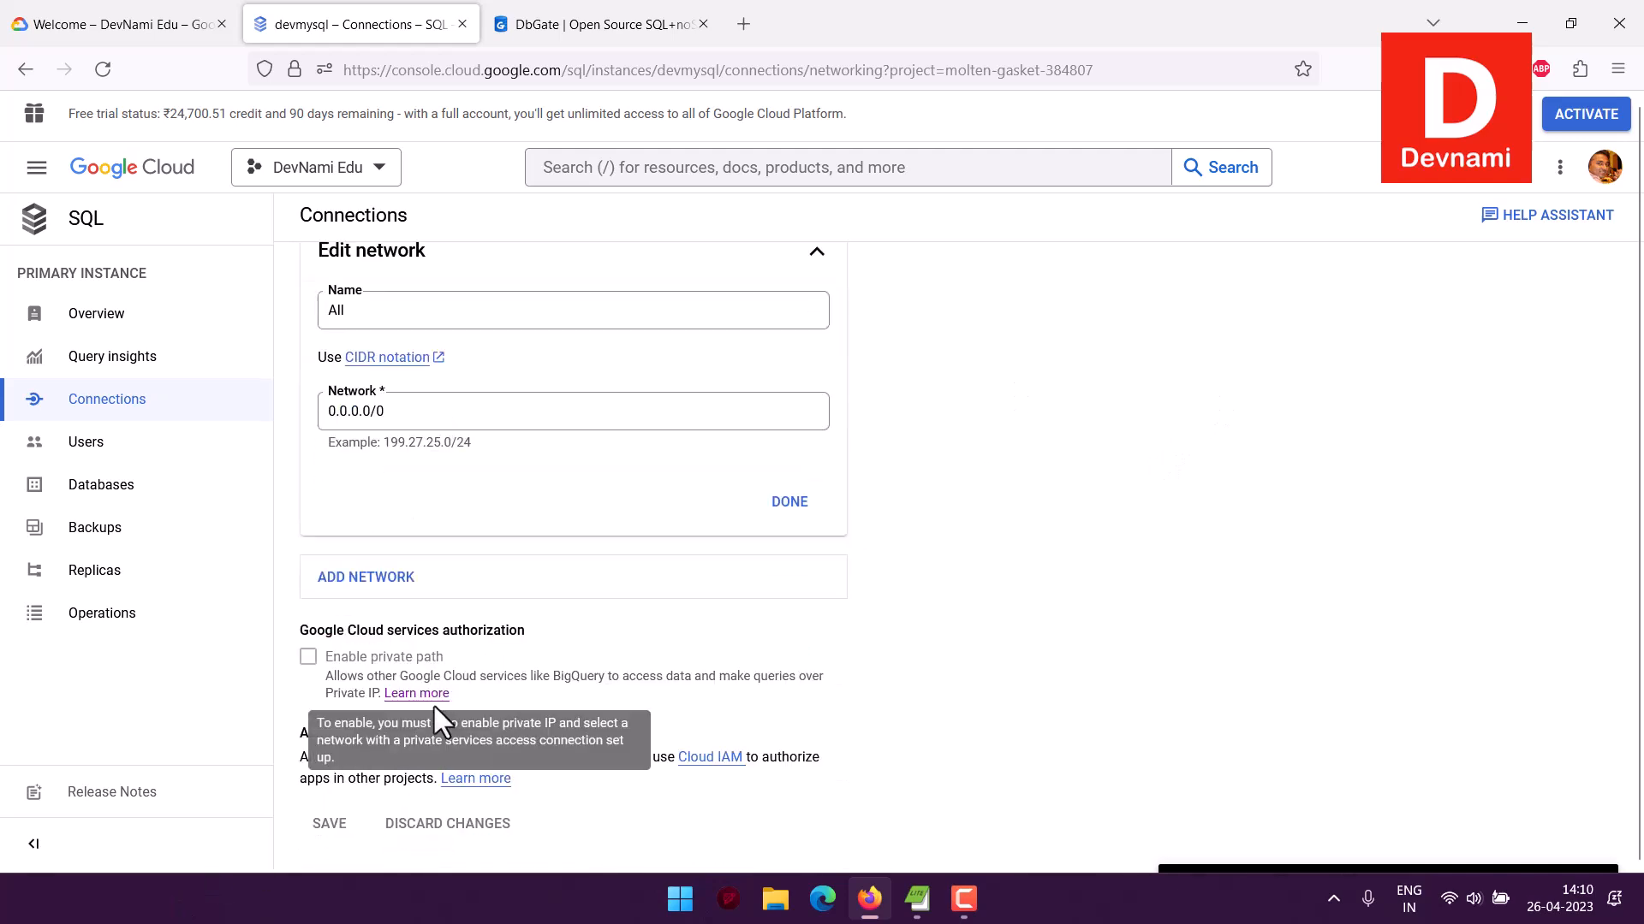
# Return to the devmysql overview and copy the instance's public IP address.
pyautogui.click(63, 327)
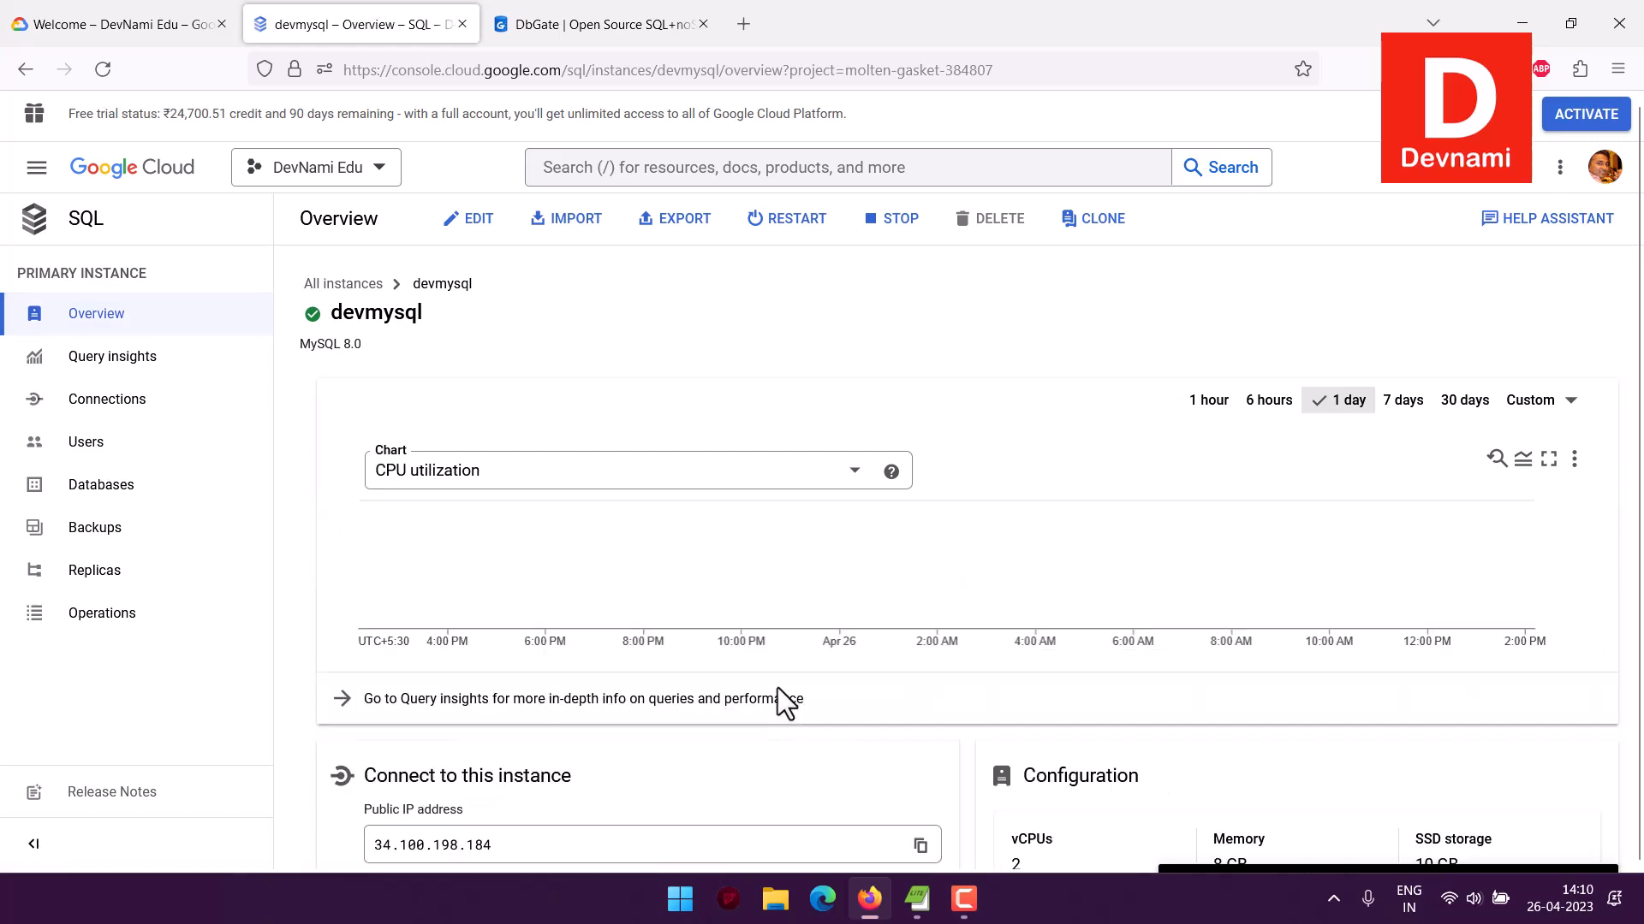
pyautogui.scroll(-4, 782, 701)
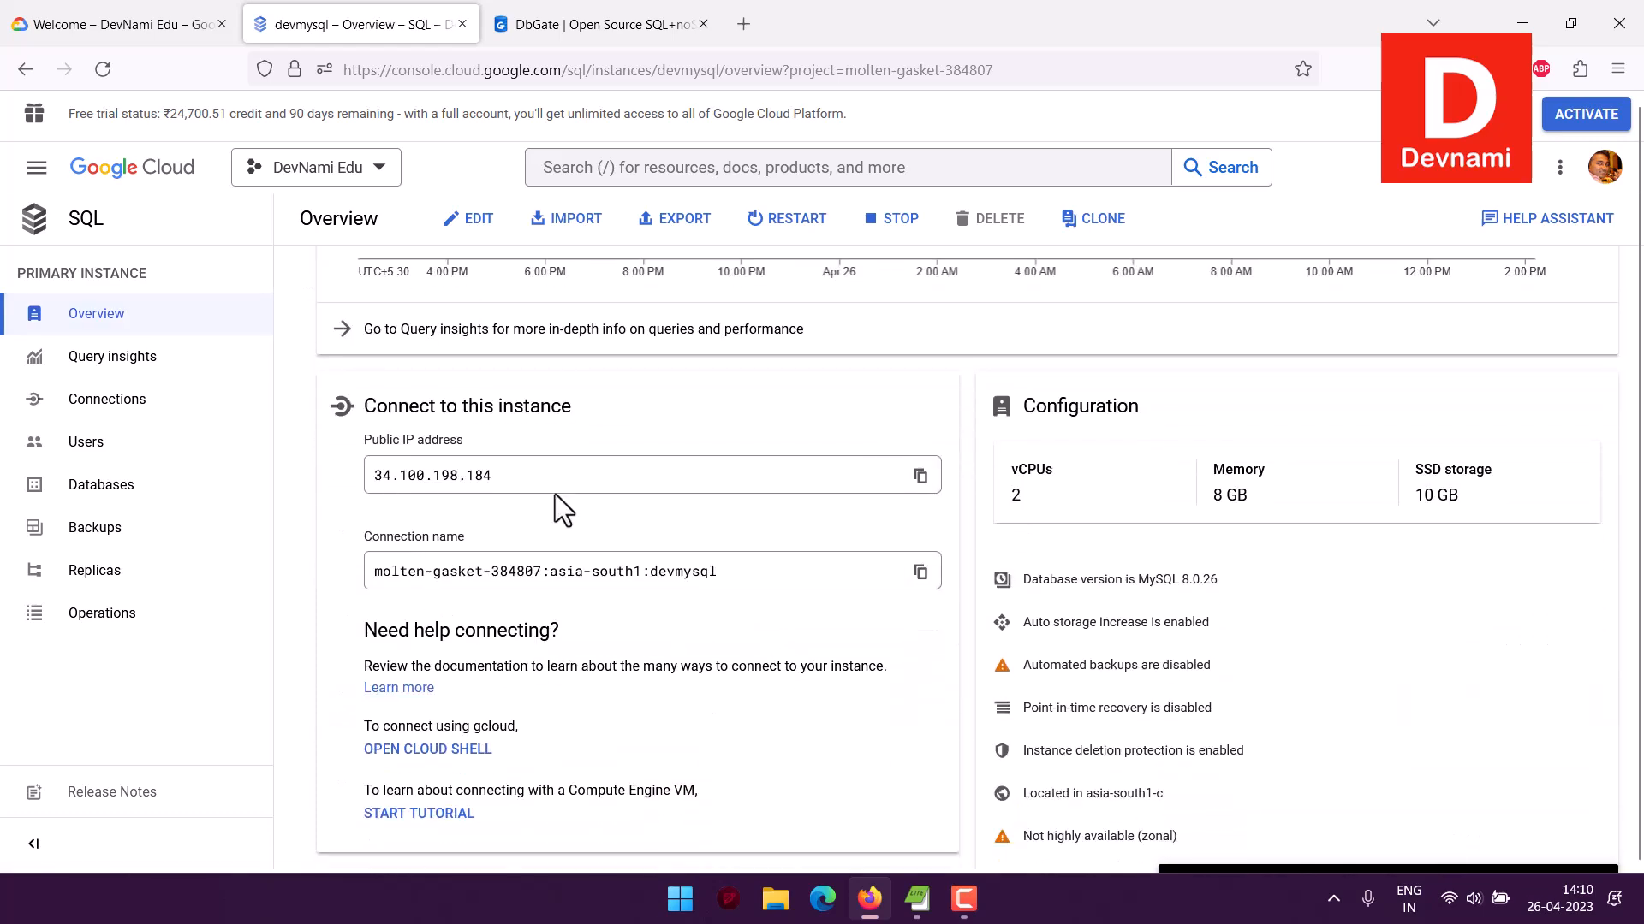
pyautogui.click(920, 476)
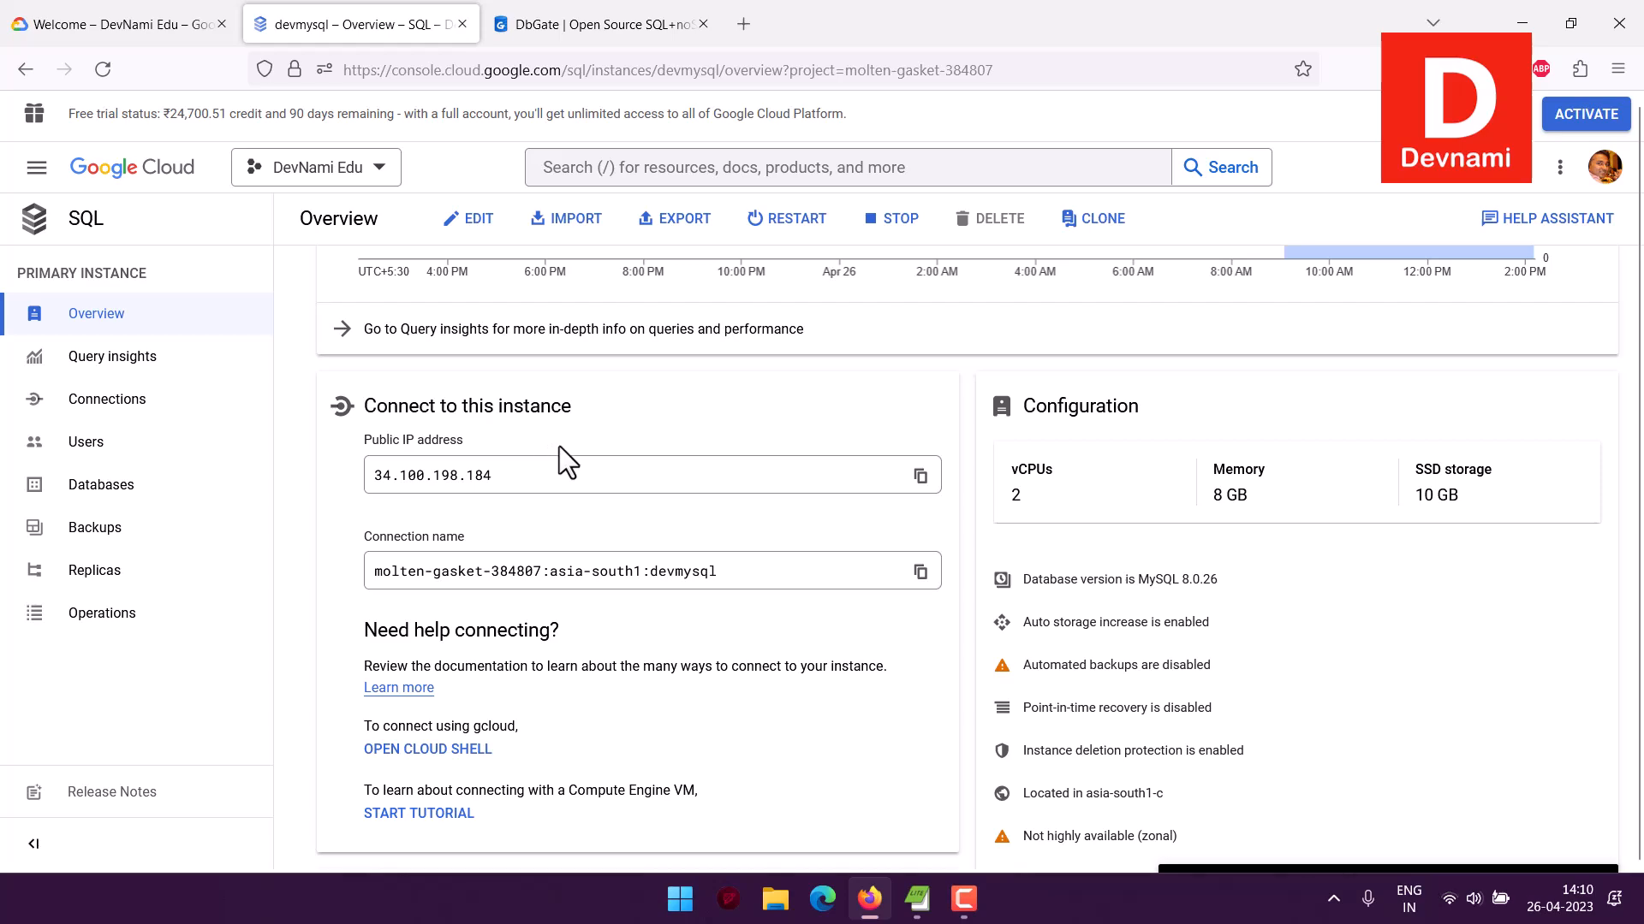
# Show the DbGate website's Windows download option, and launch the installed DbGate application.
pyautogui.hotkey('ctrl', 'Tab')
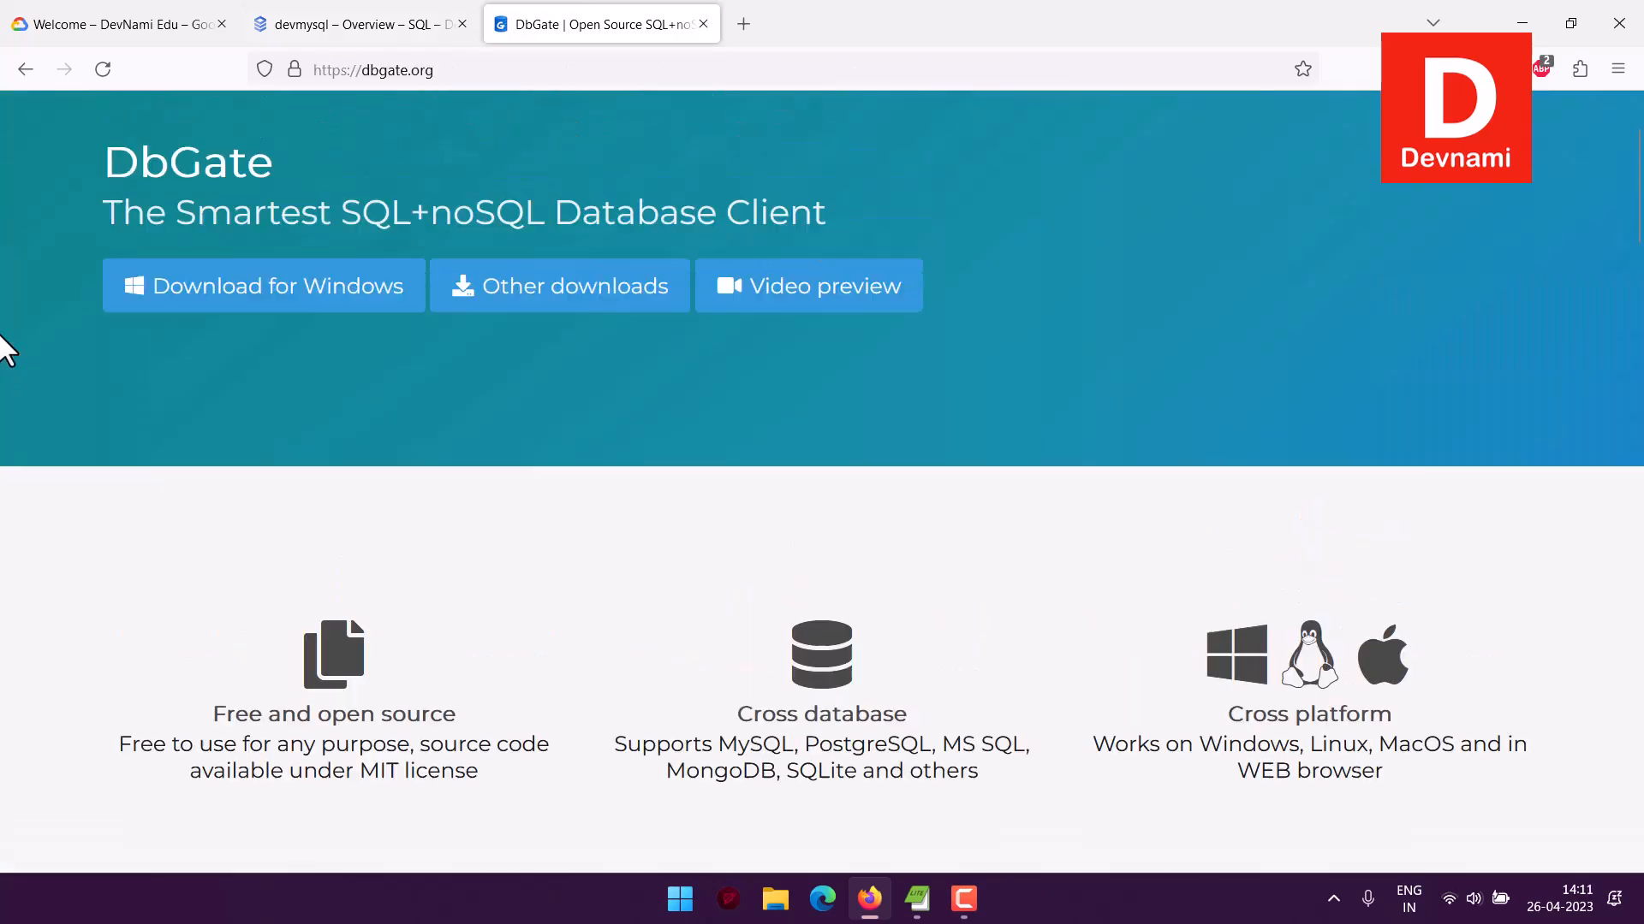
pyautogui.scroll(3, 94, 411)
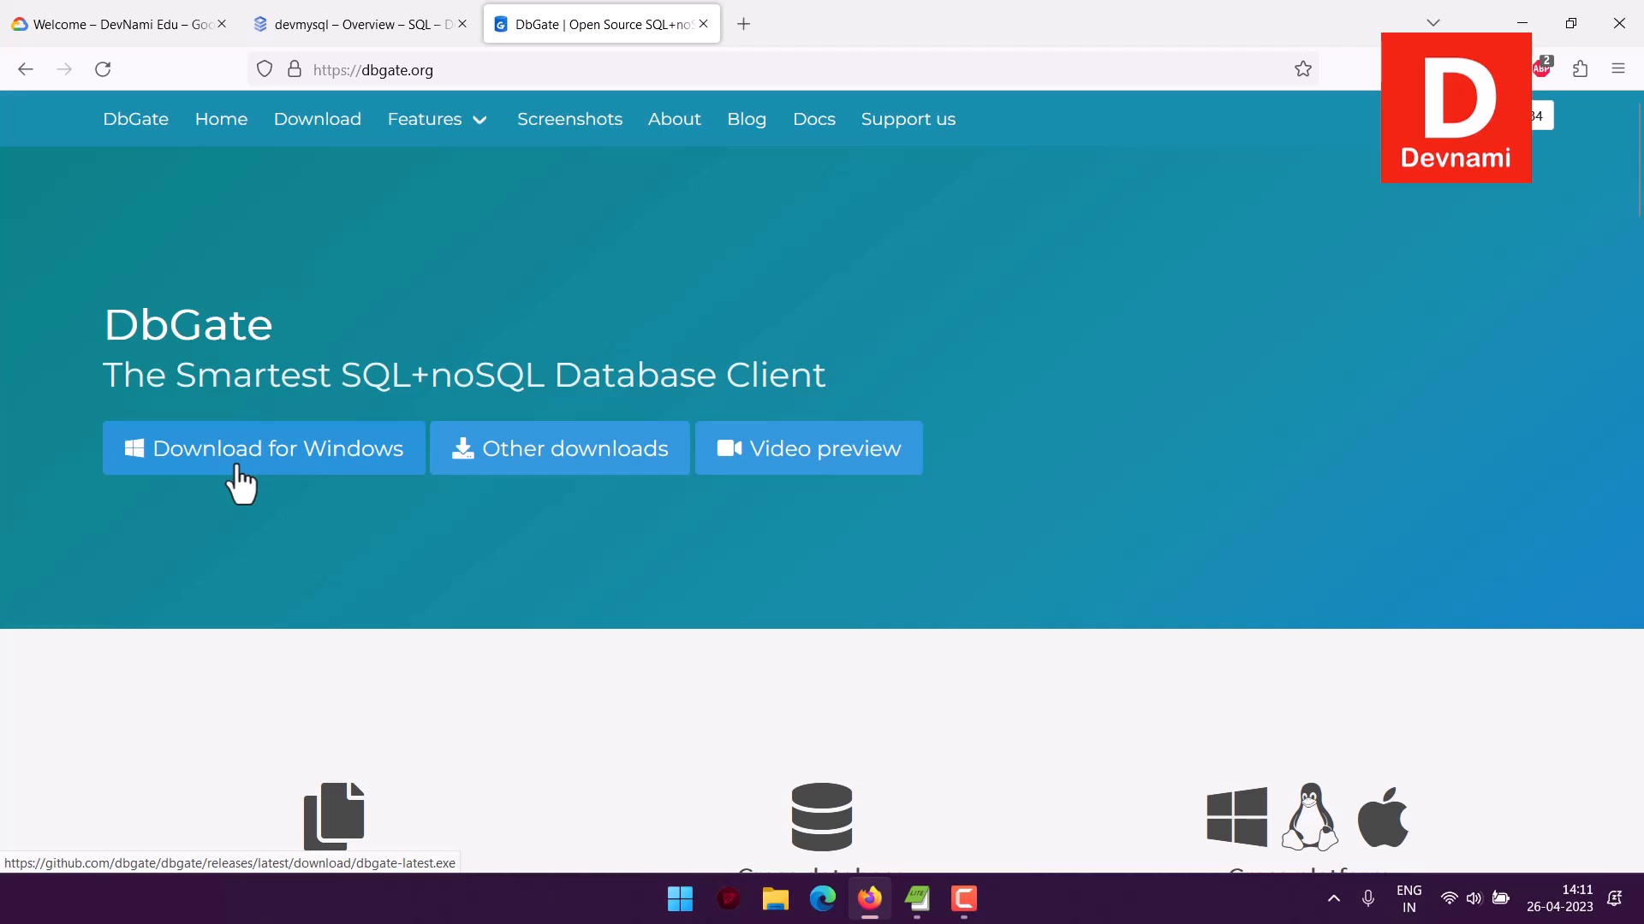
pyautogui.click(682, 899)
pyautogui.click(612, 148)
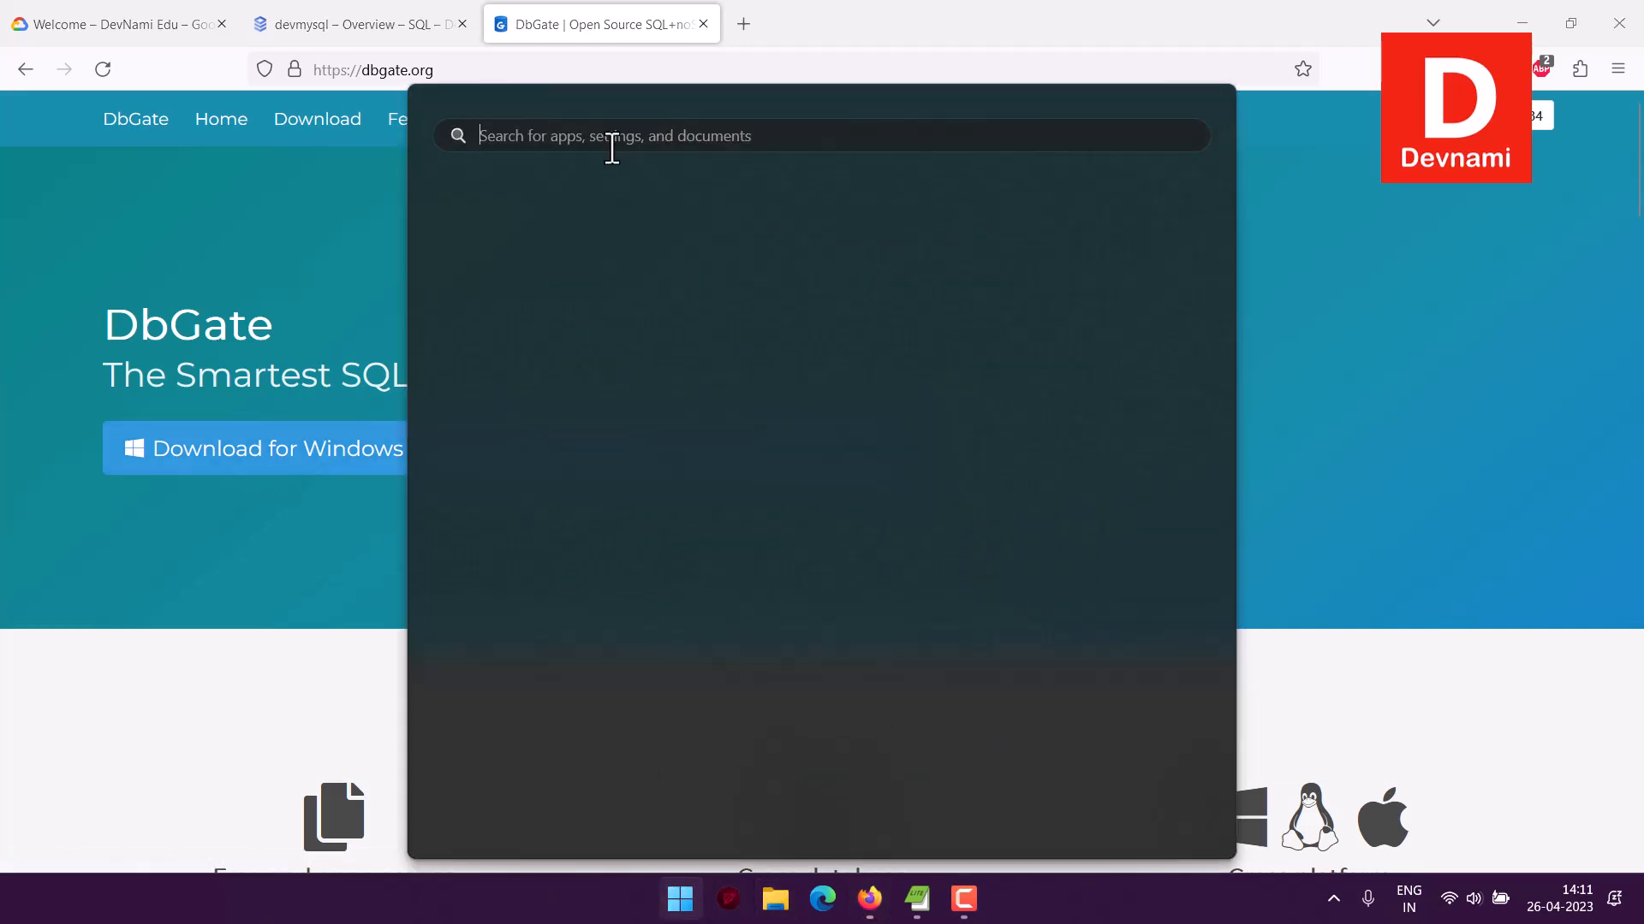
pyautogui.write('DBgate')
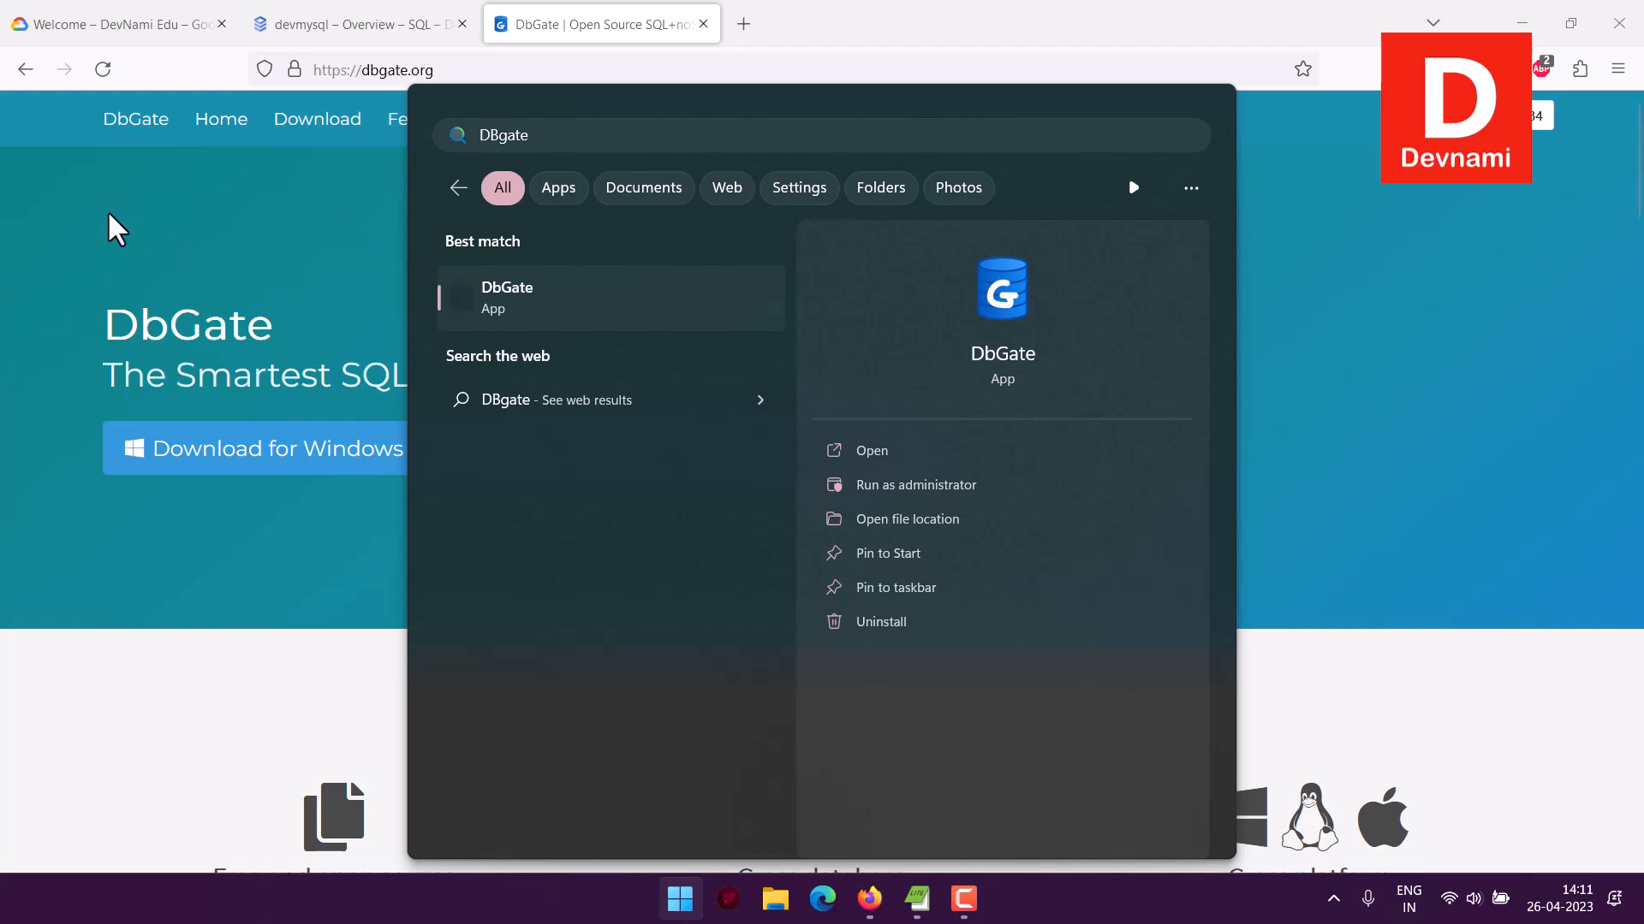
pyautogui.press('Return')
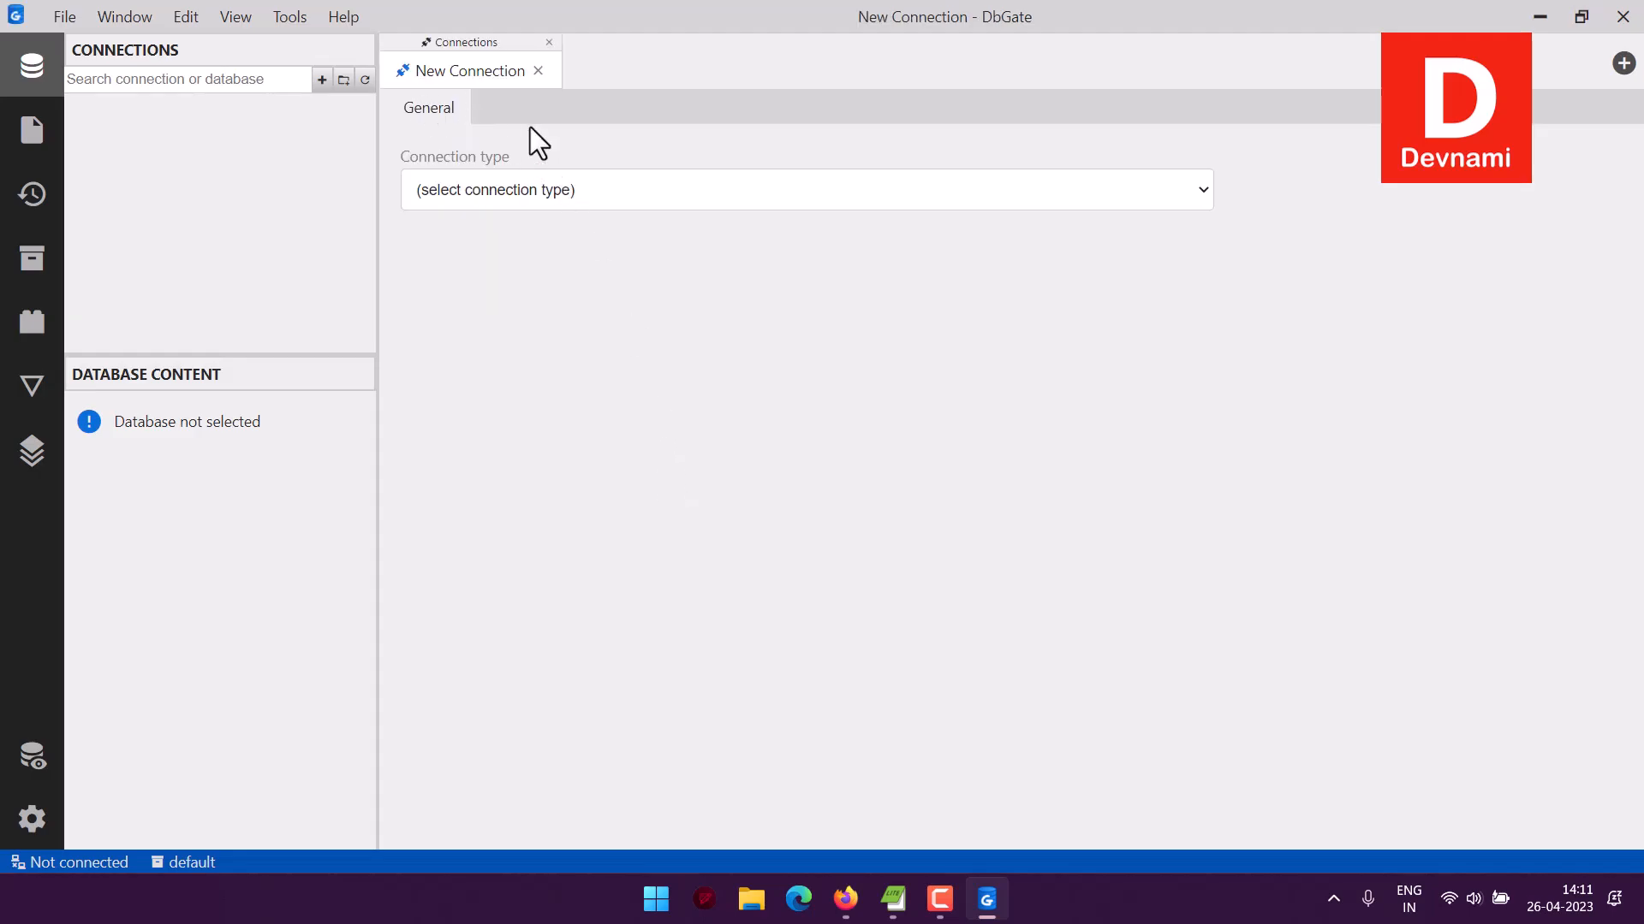
# Set the new connection's type to MySQL and its server to the copied public IP address, 34.100.198.184.
pyautogui.click(484, 192)
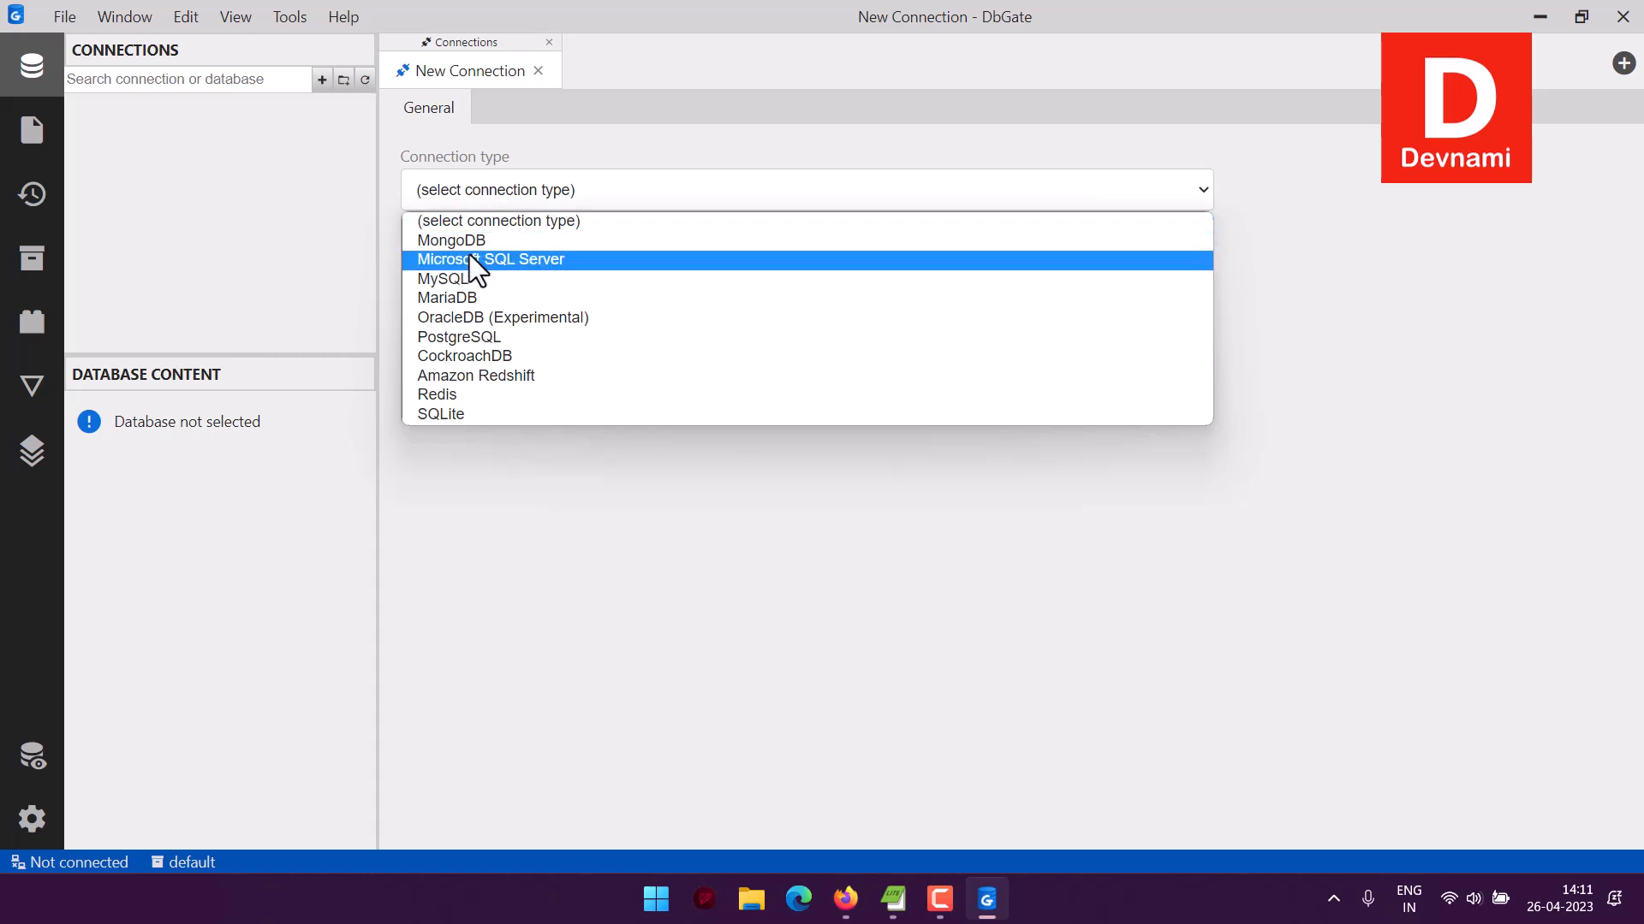
pyautogui.click(452, 280)
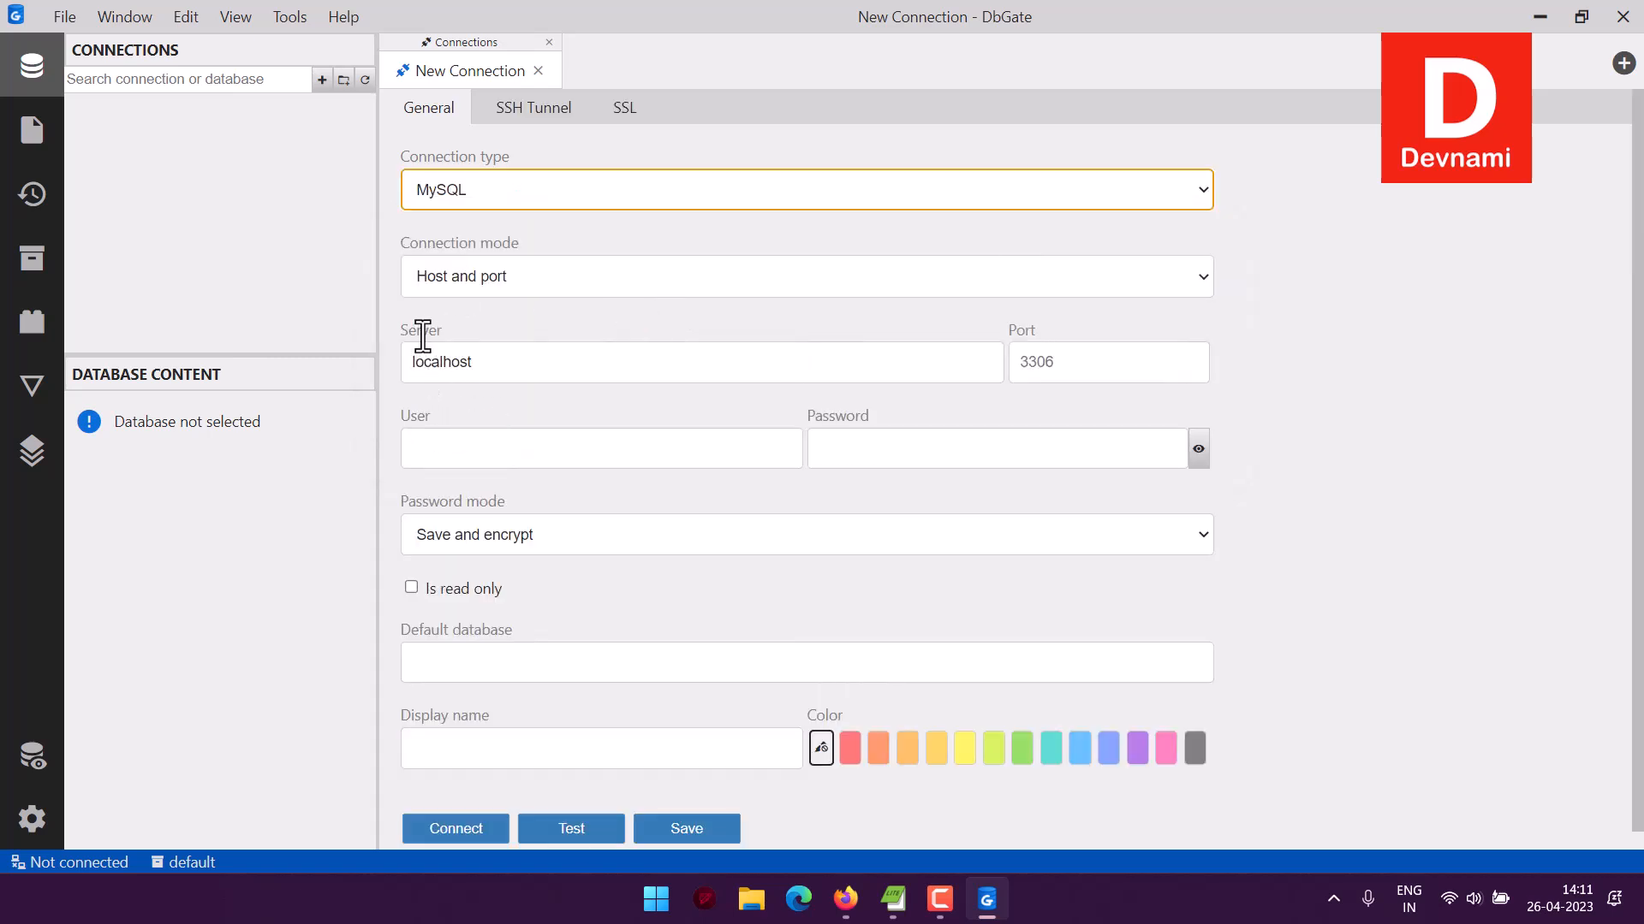
pyautogui.moveTo(480, 363); pyautogui.dragTo(340, 364)
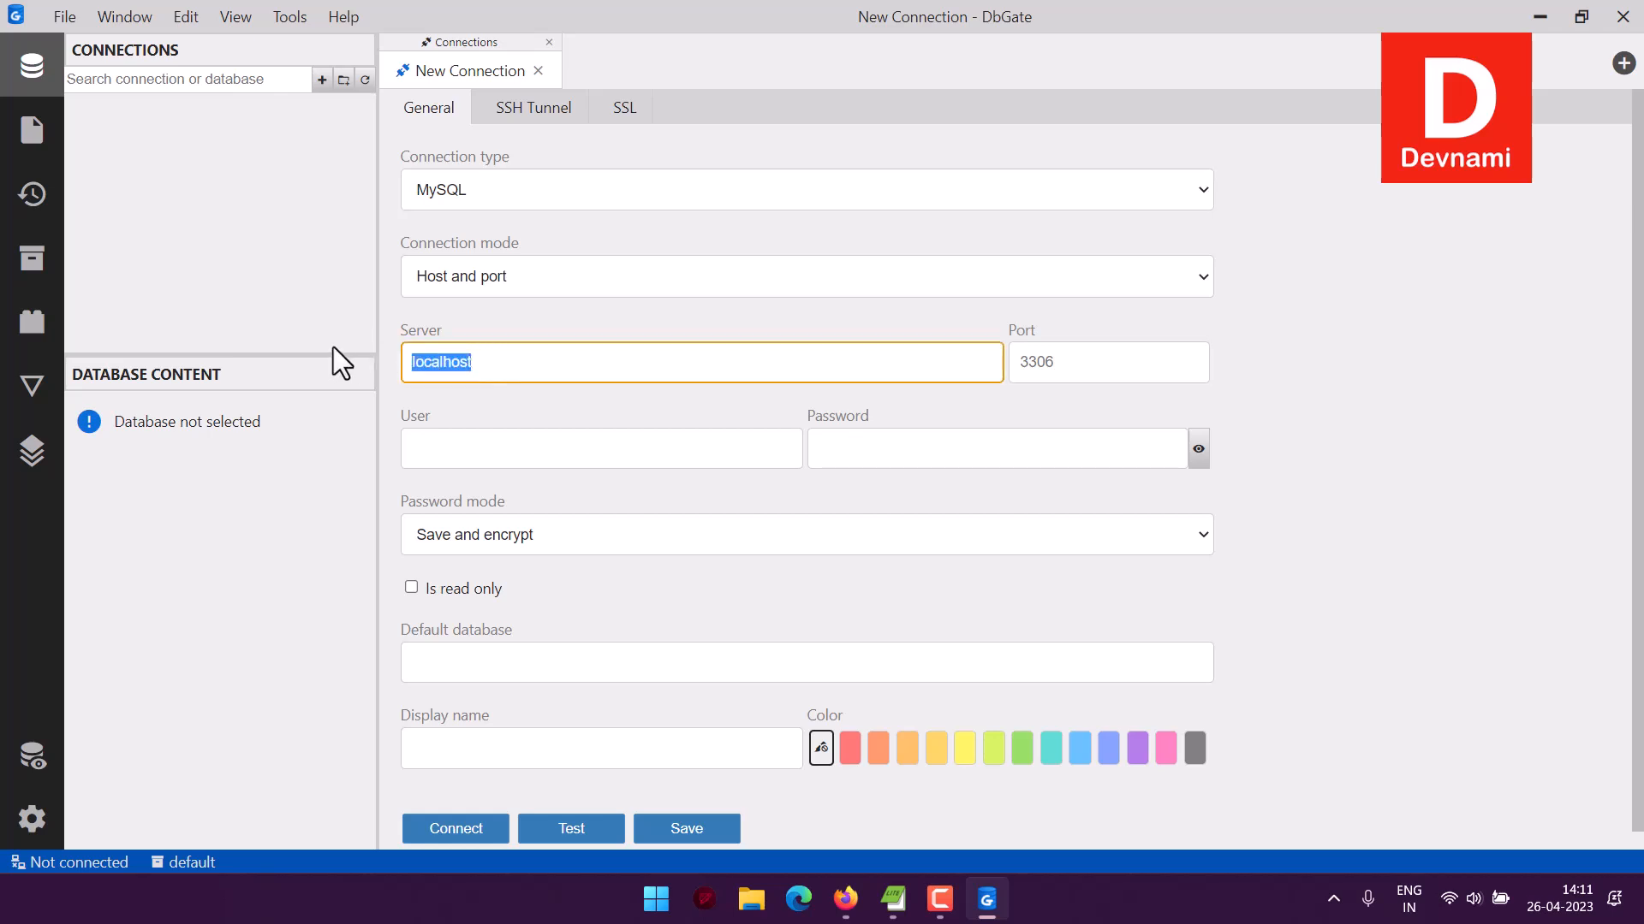
pyautogui.hotkey('ctrl', 'v')
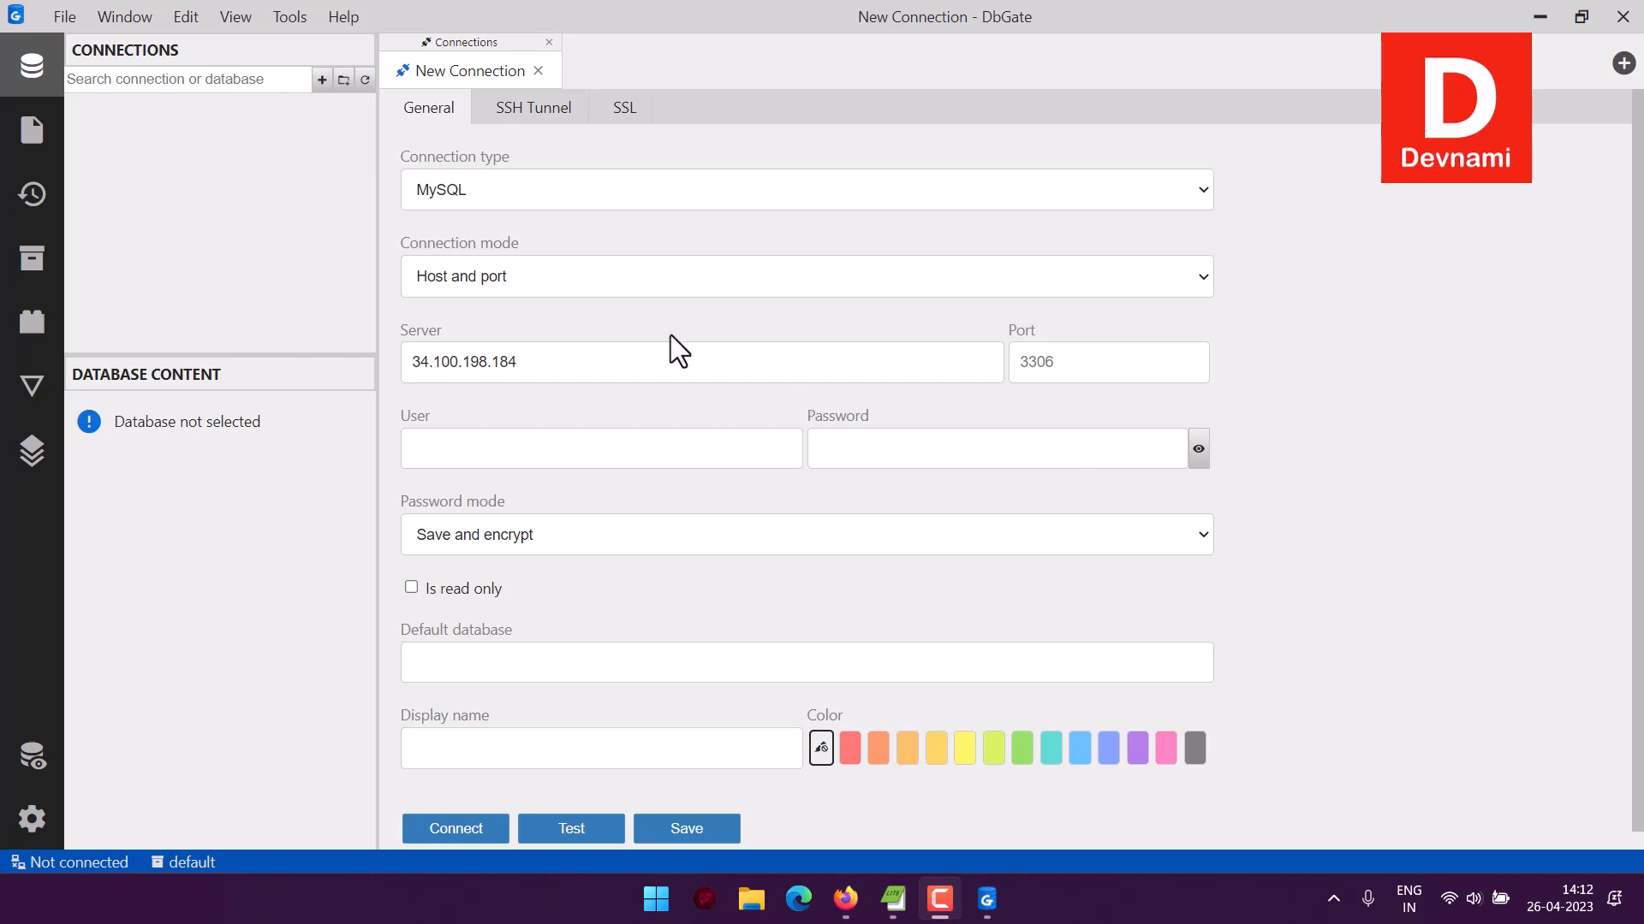
# Enter root as the user along with the account password, and assign the red color to the connection.
pyautogui.click(564, 441)
pyautogui.write('roo')
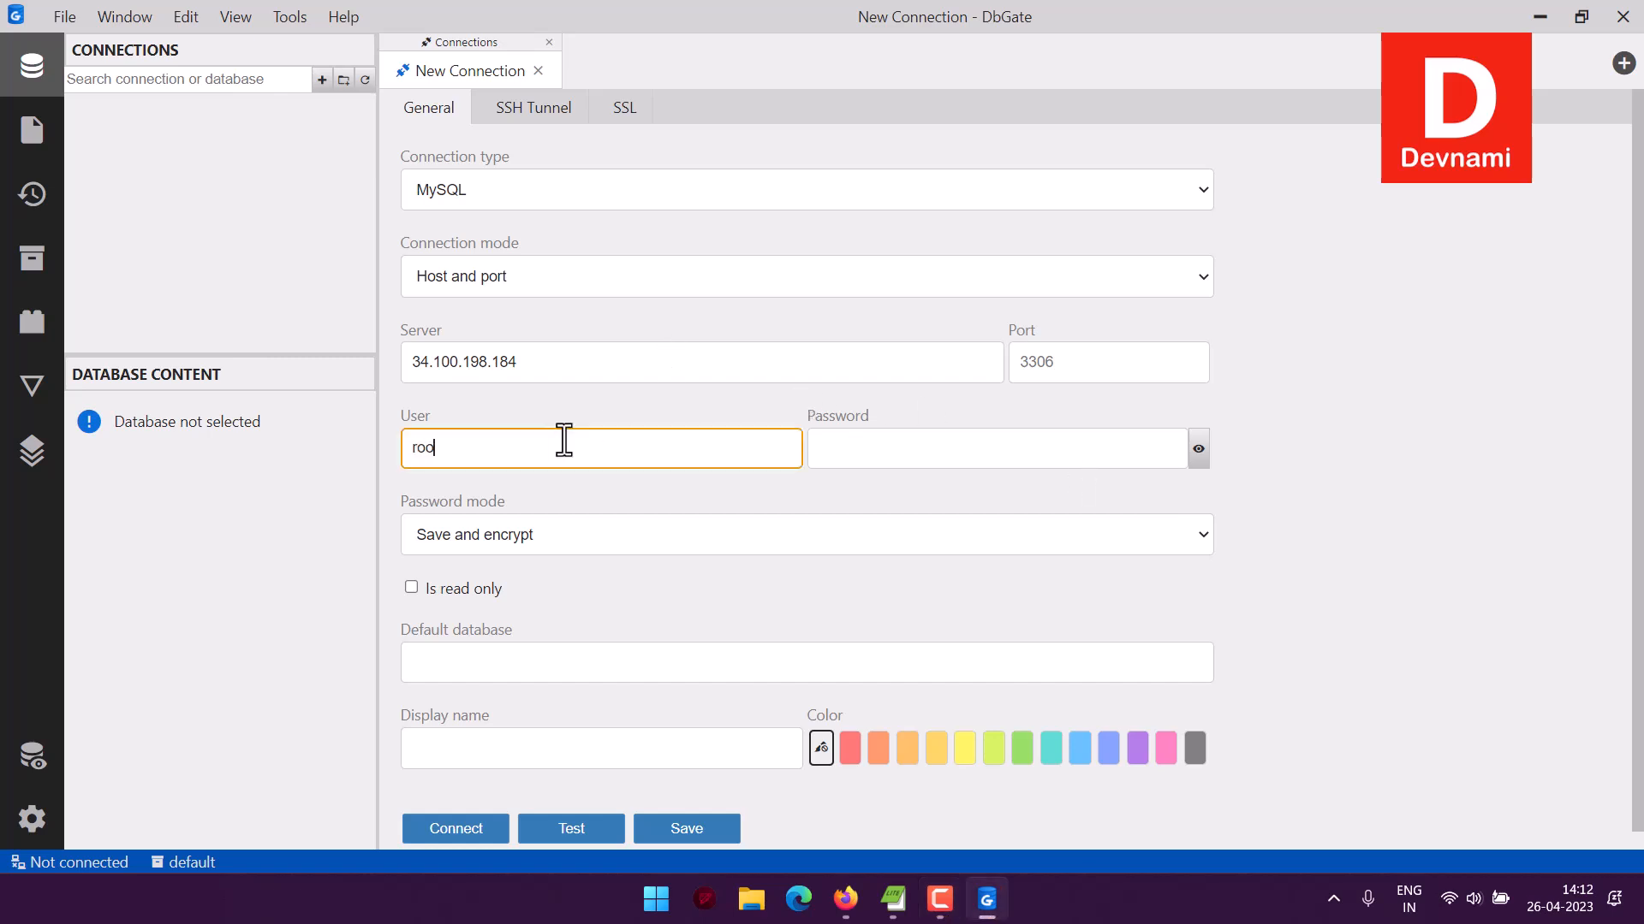
pyautogui.write('t')
pyautogui.click(851, 448)
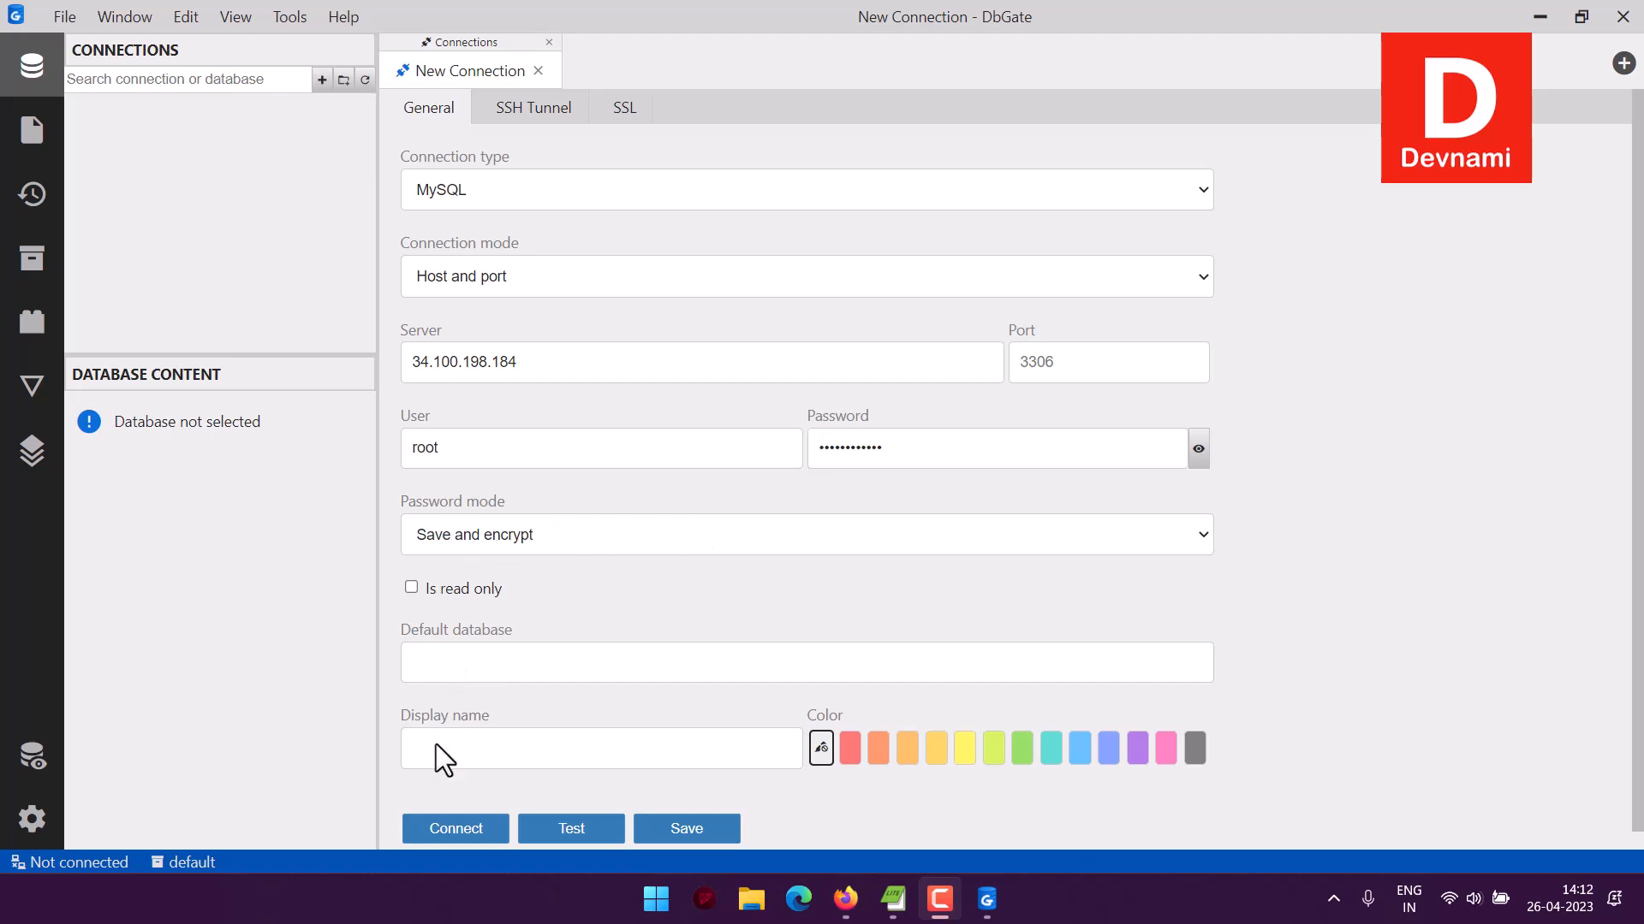
pyautogui.scroll(-1, 435, 745)
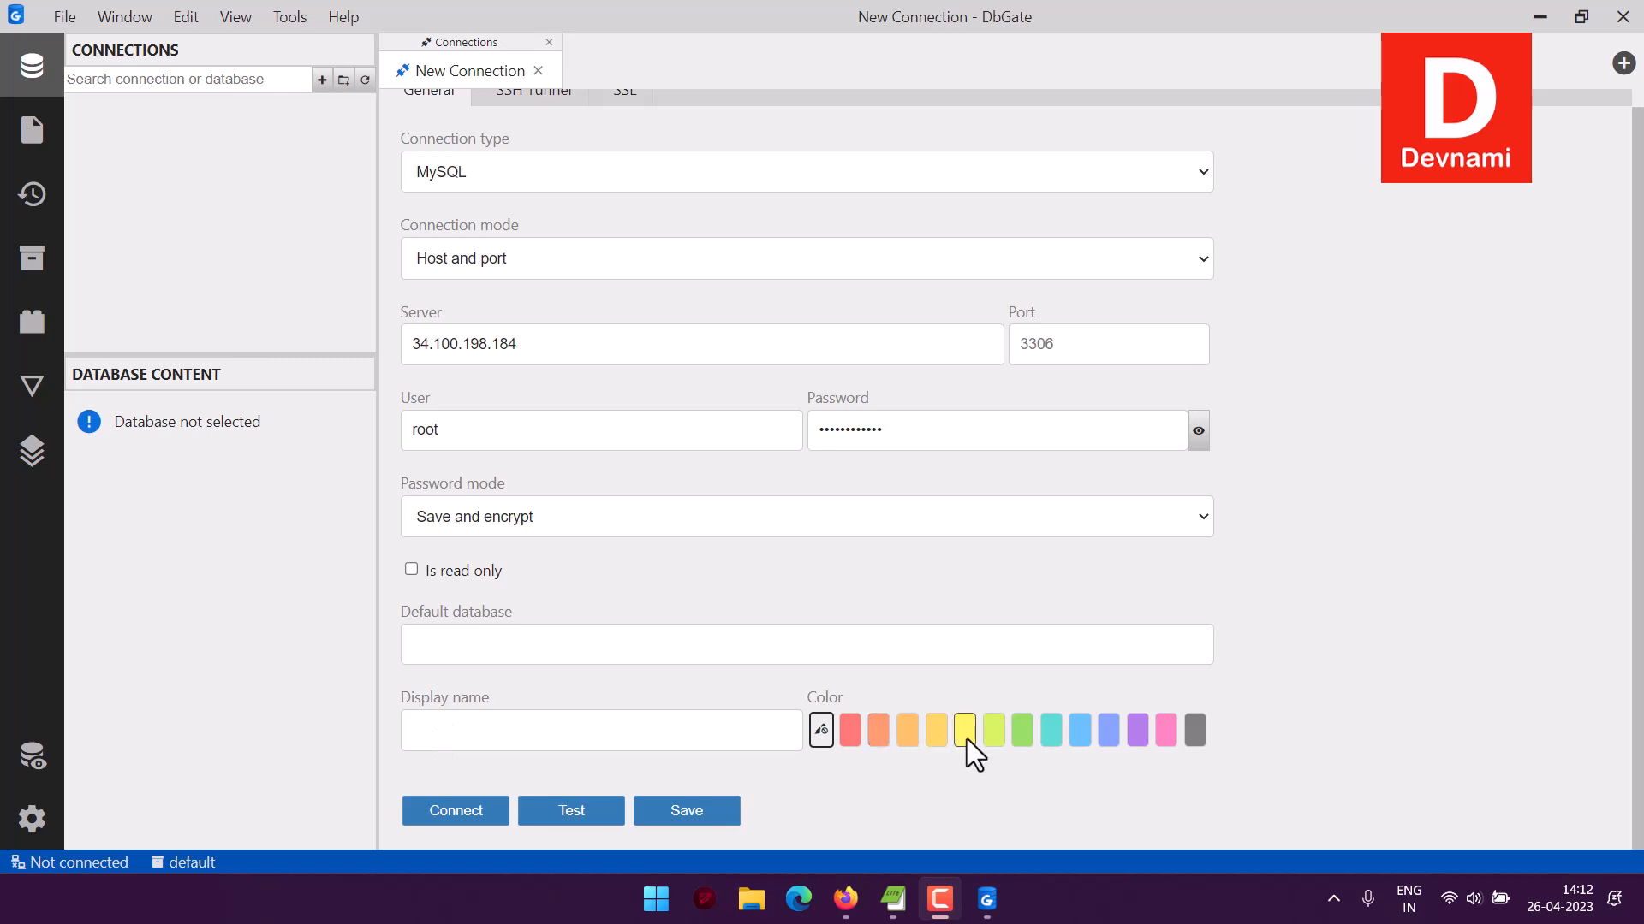
pyautogui.click(849, 729)
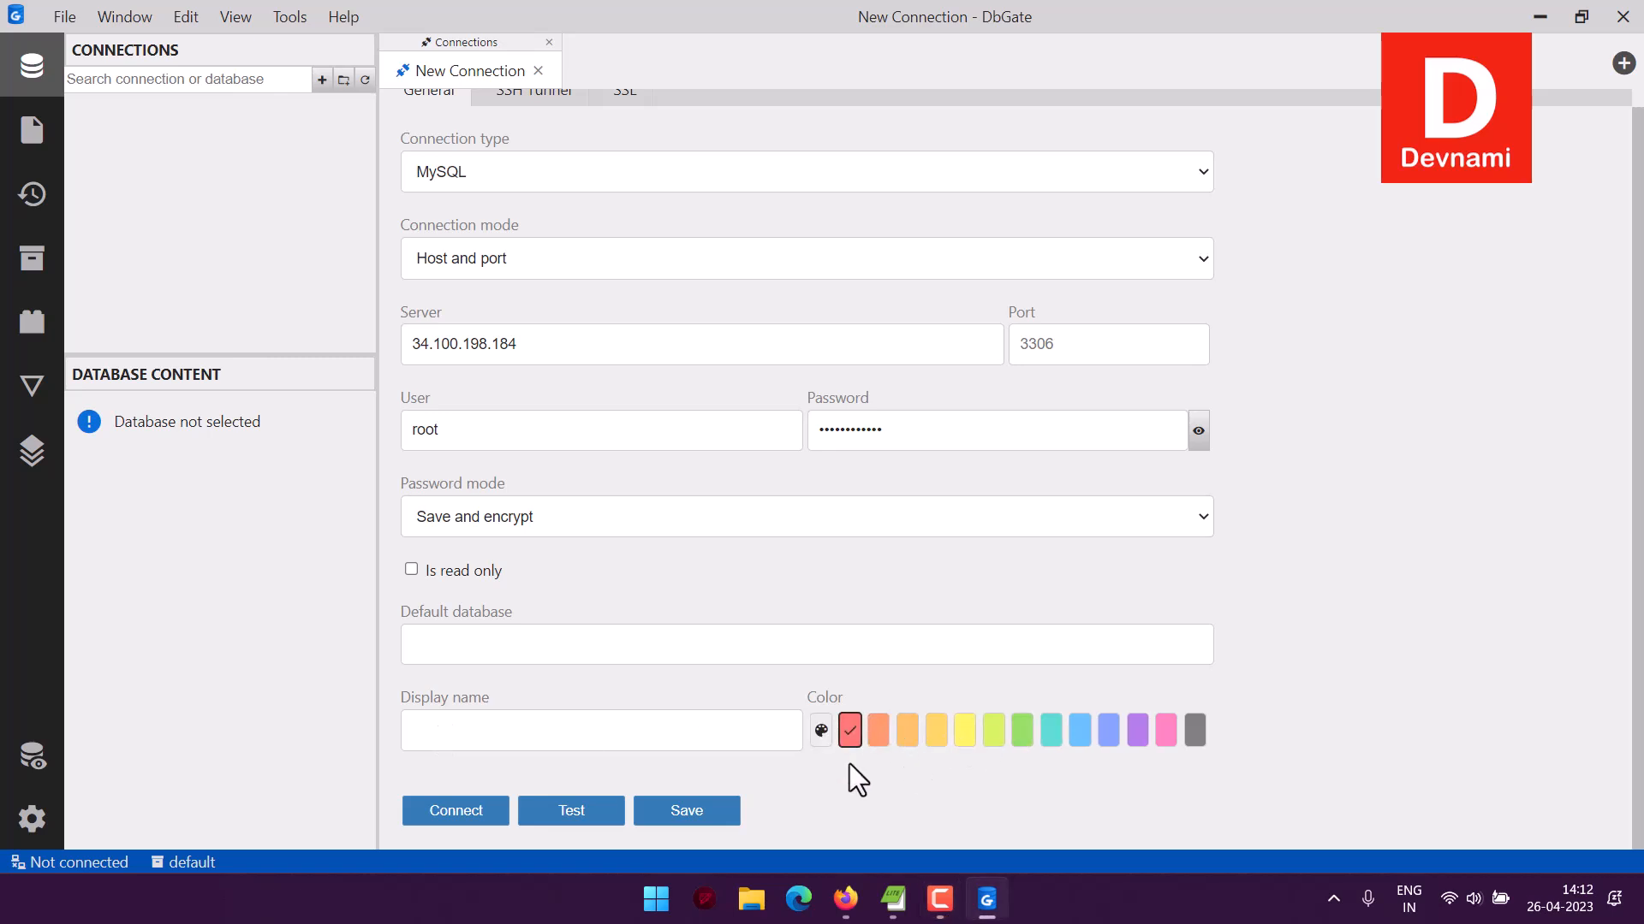
pyautogui.scroll(1, 1348, 666)
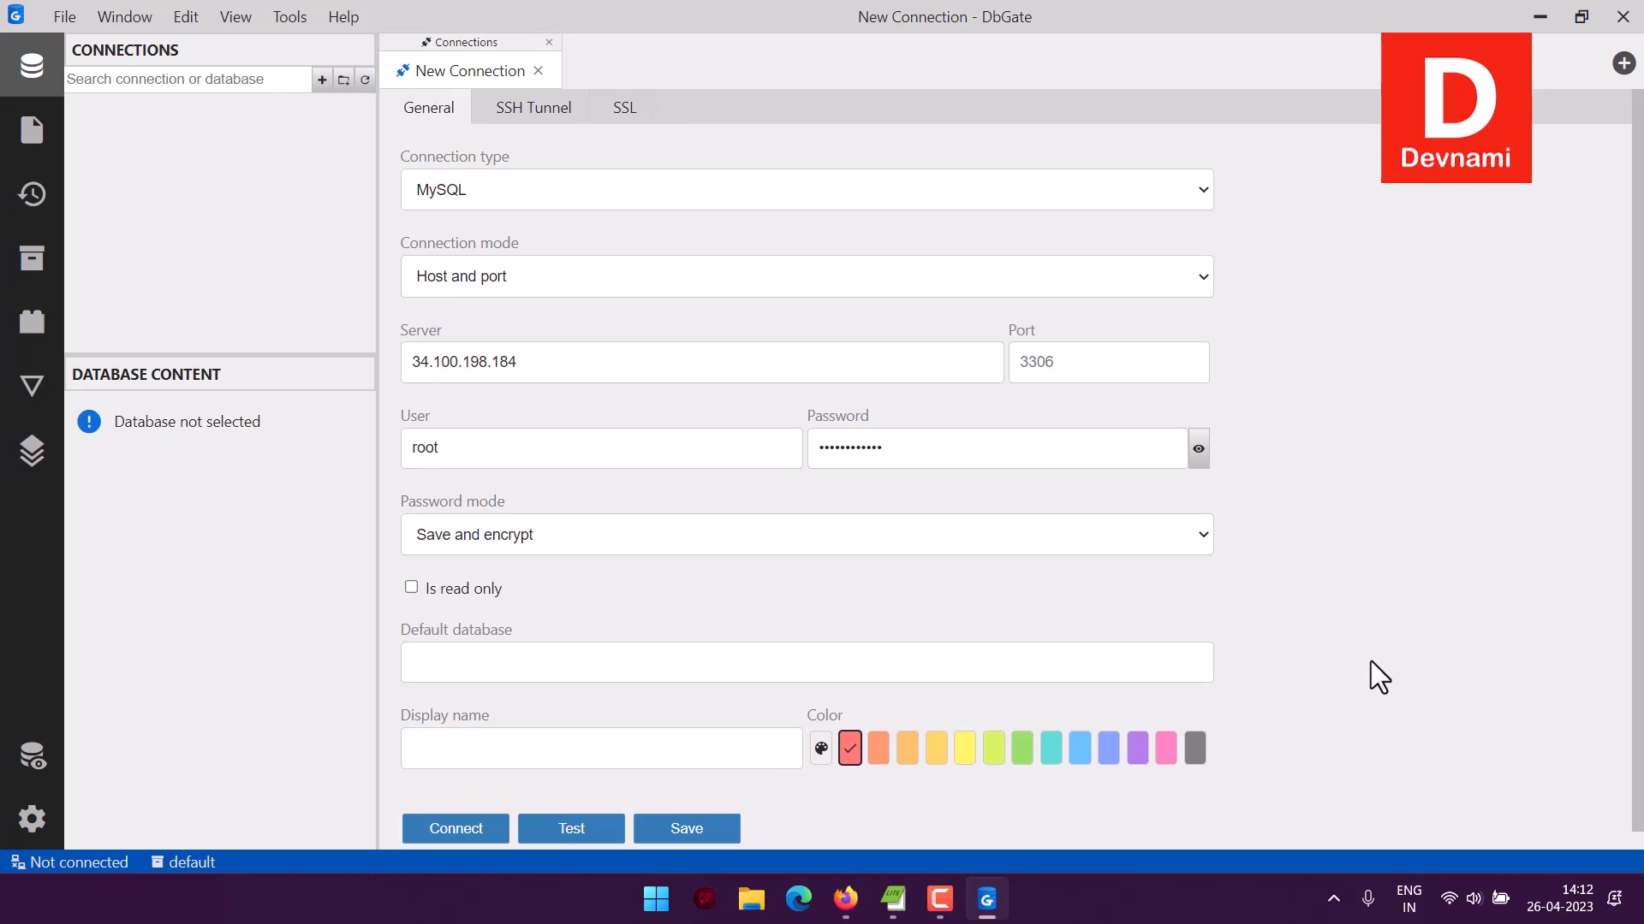
# Enable SSL for the connection and choose D:\server-ca.pem as the CA certificate.
pyautogui.click(624, 111)
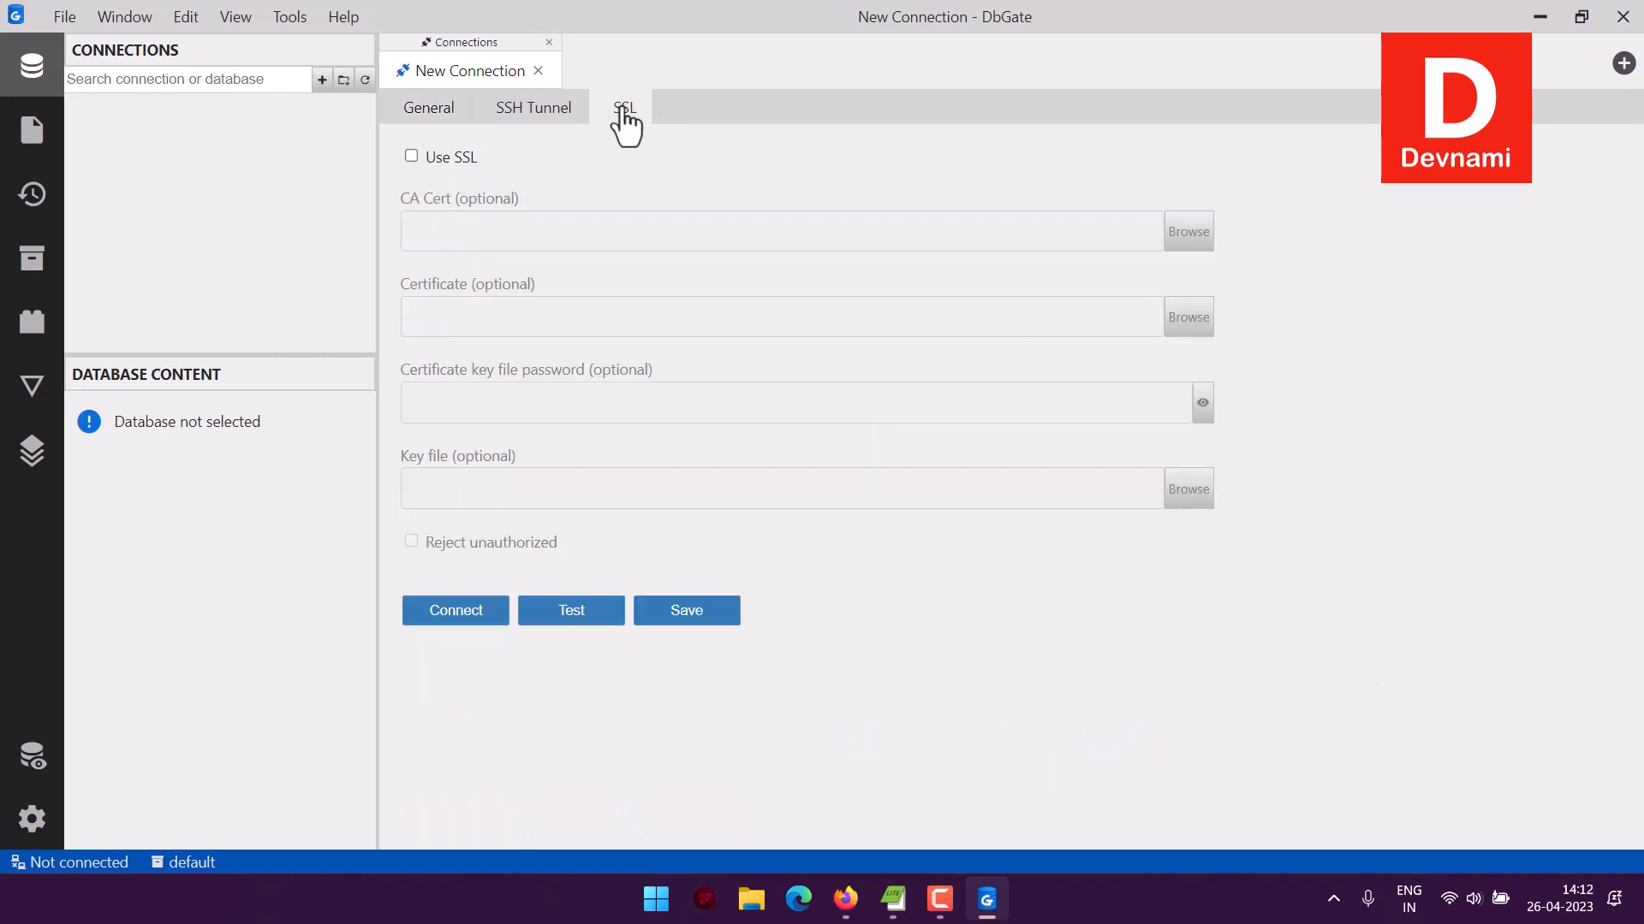
pyautogui.click(410, 157)
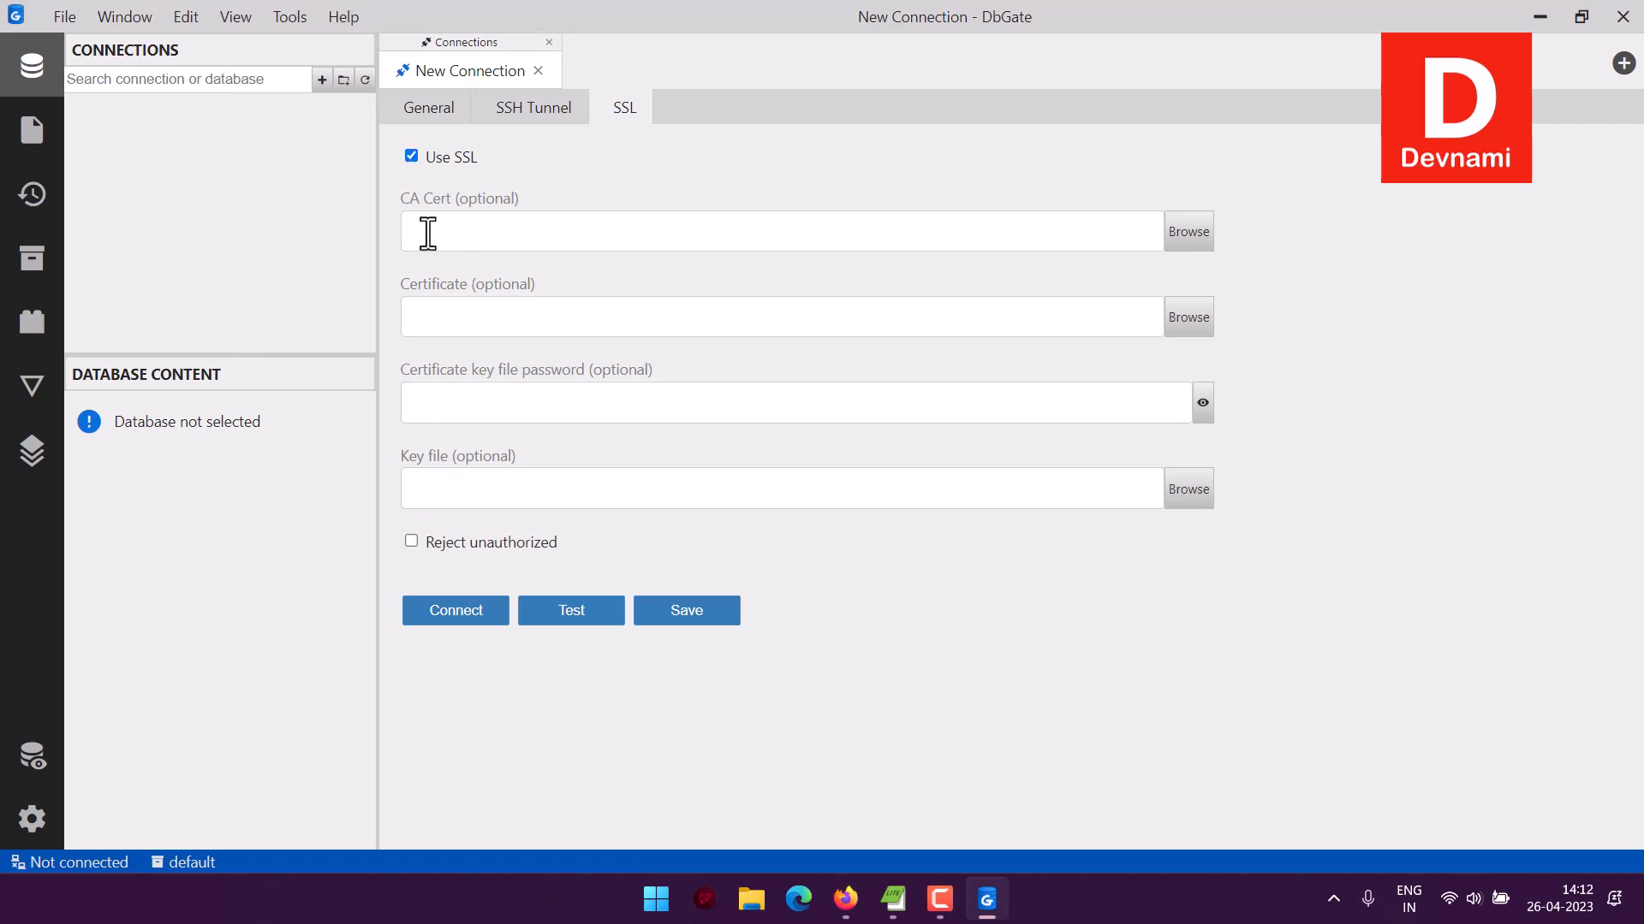
pyautogui.click(1186, 238)
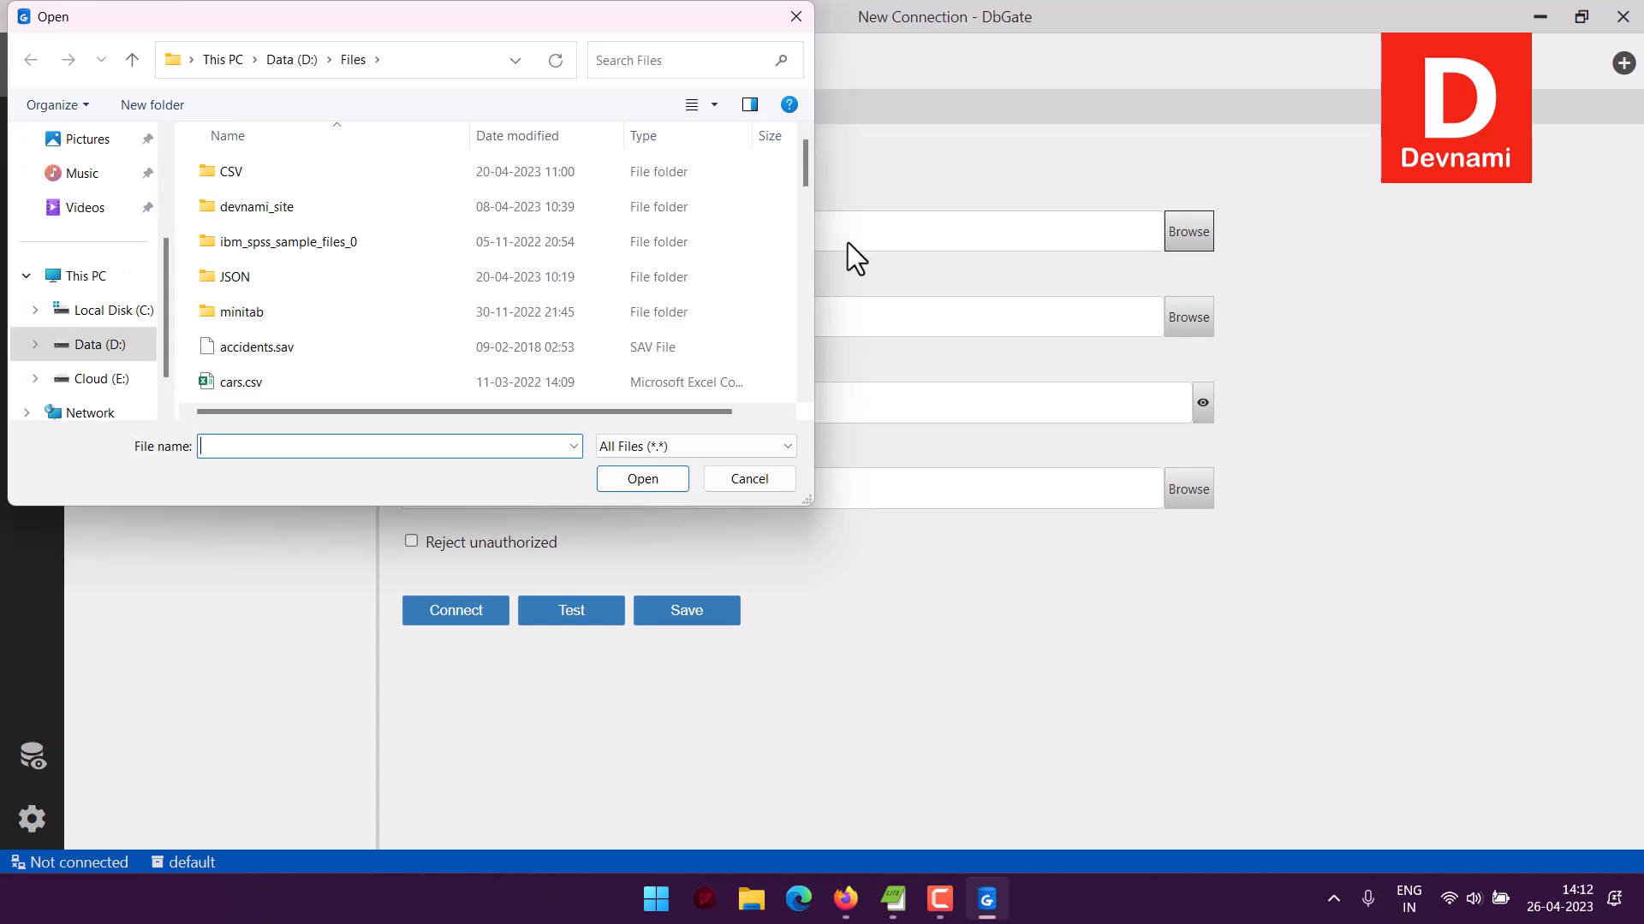
pyautogui.click(117, 346)
pyautogui.scroll(-3, 308, 294)
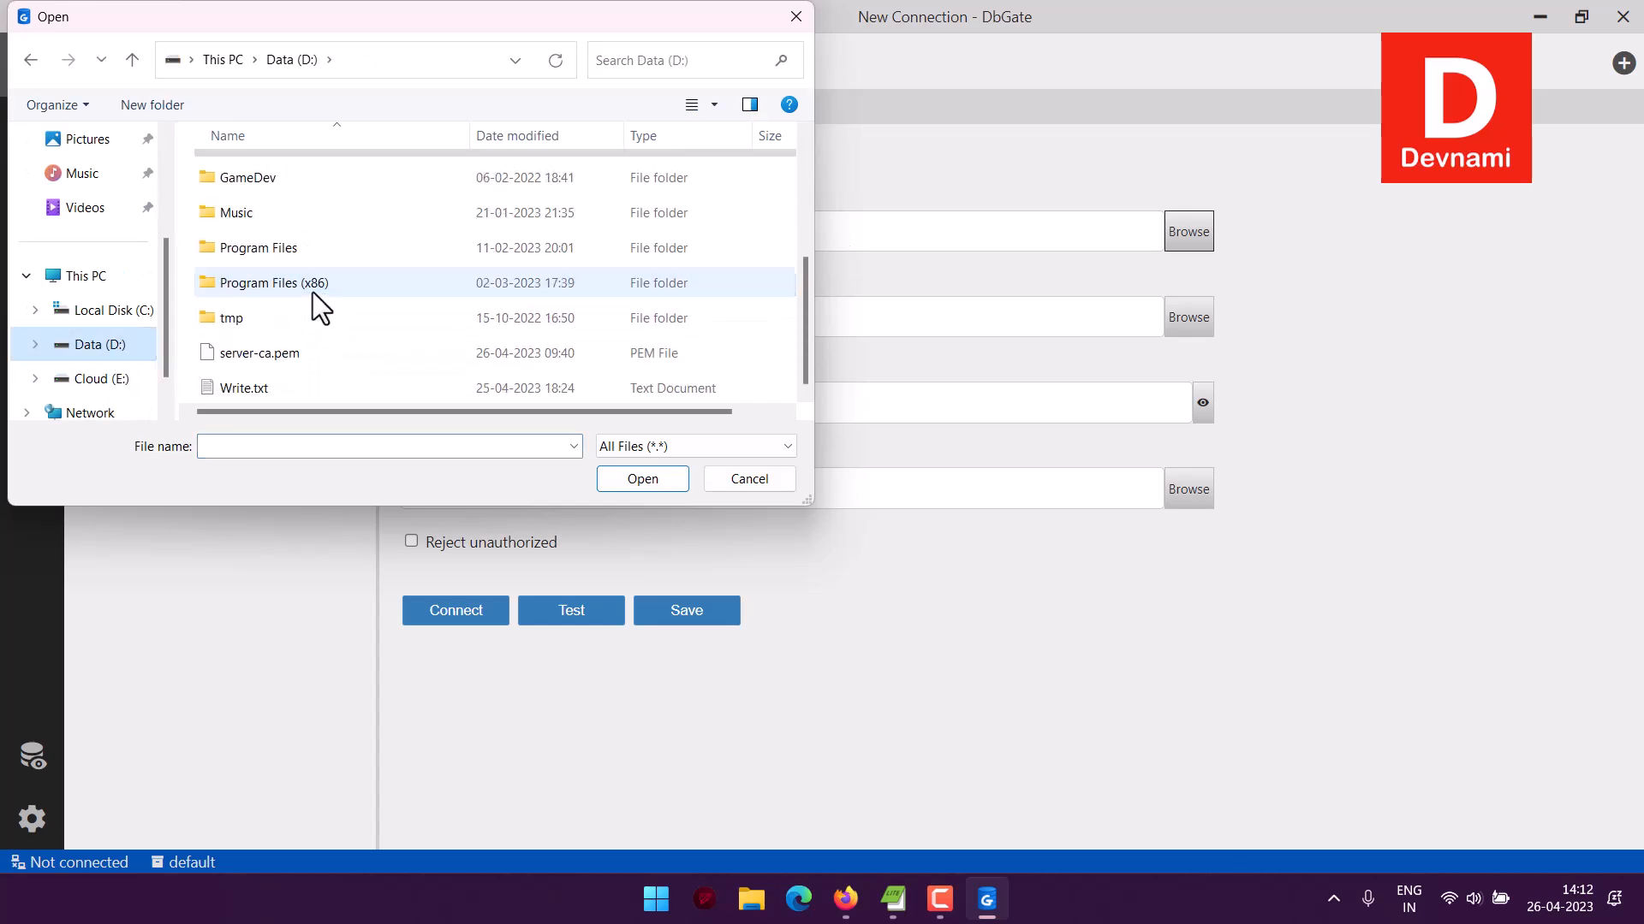
pyautogui.click(278, 358)
pyautogui.click(644, 478)
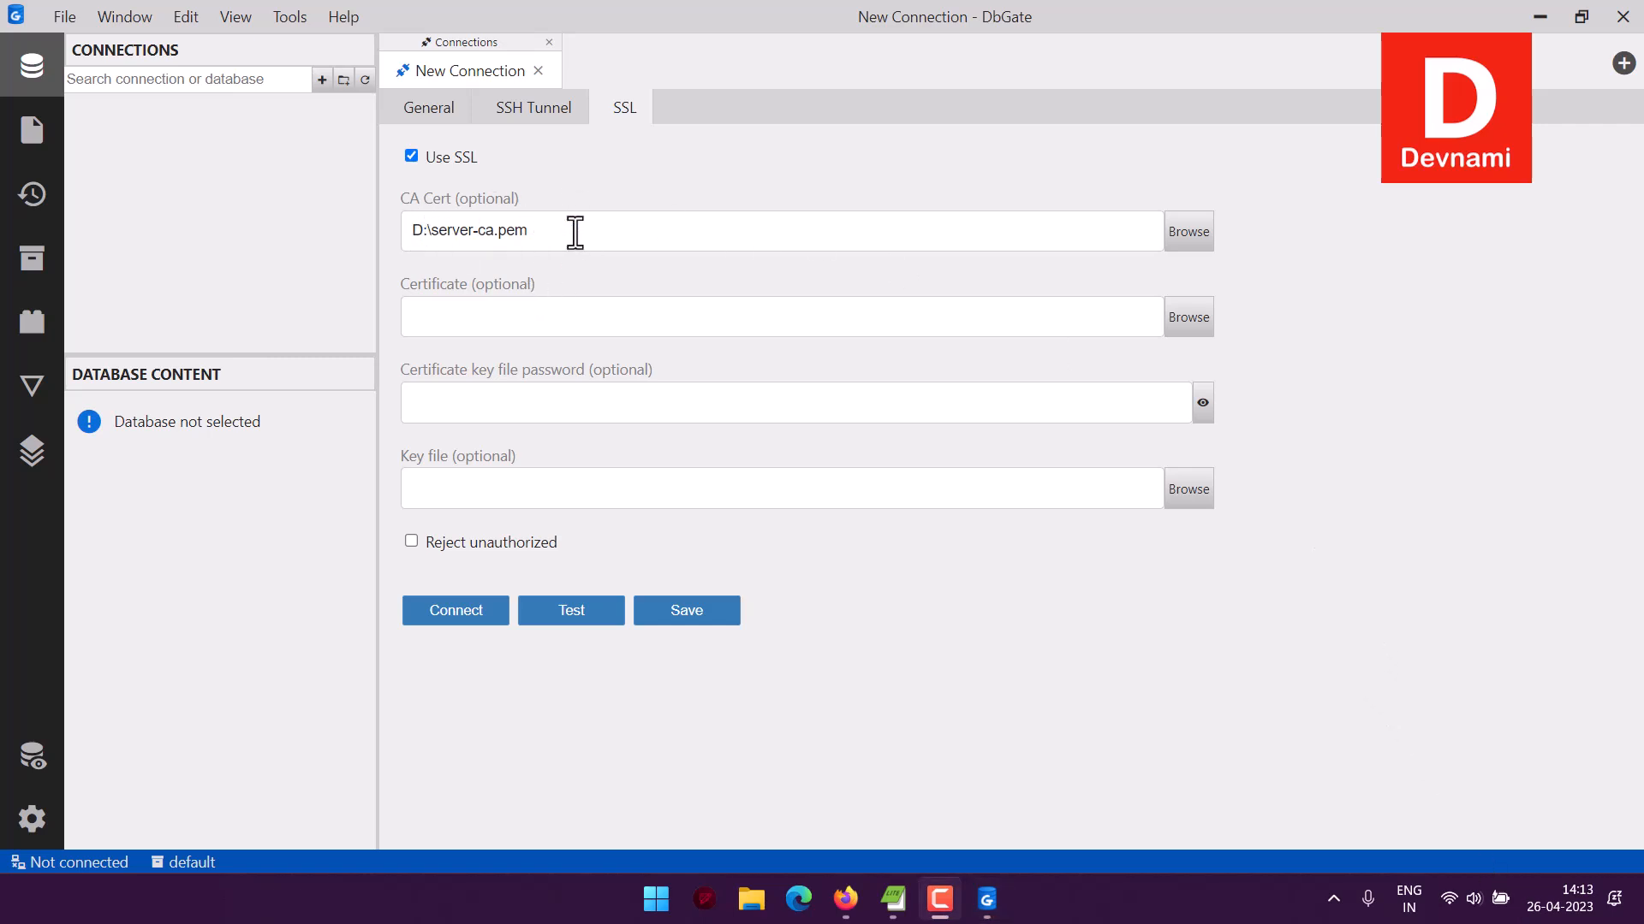
# Test the new MySQL connection and connect to the server, closing the connection form.
pyautogui.click(594, 612)
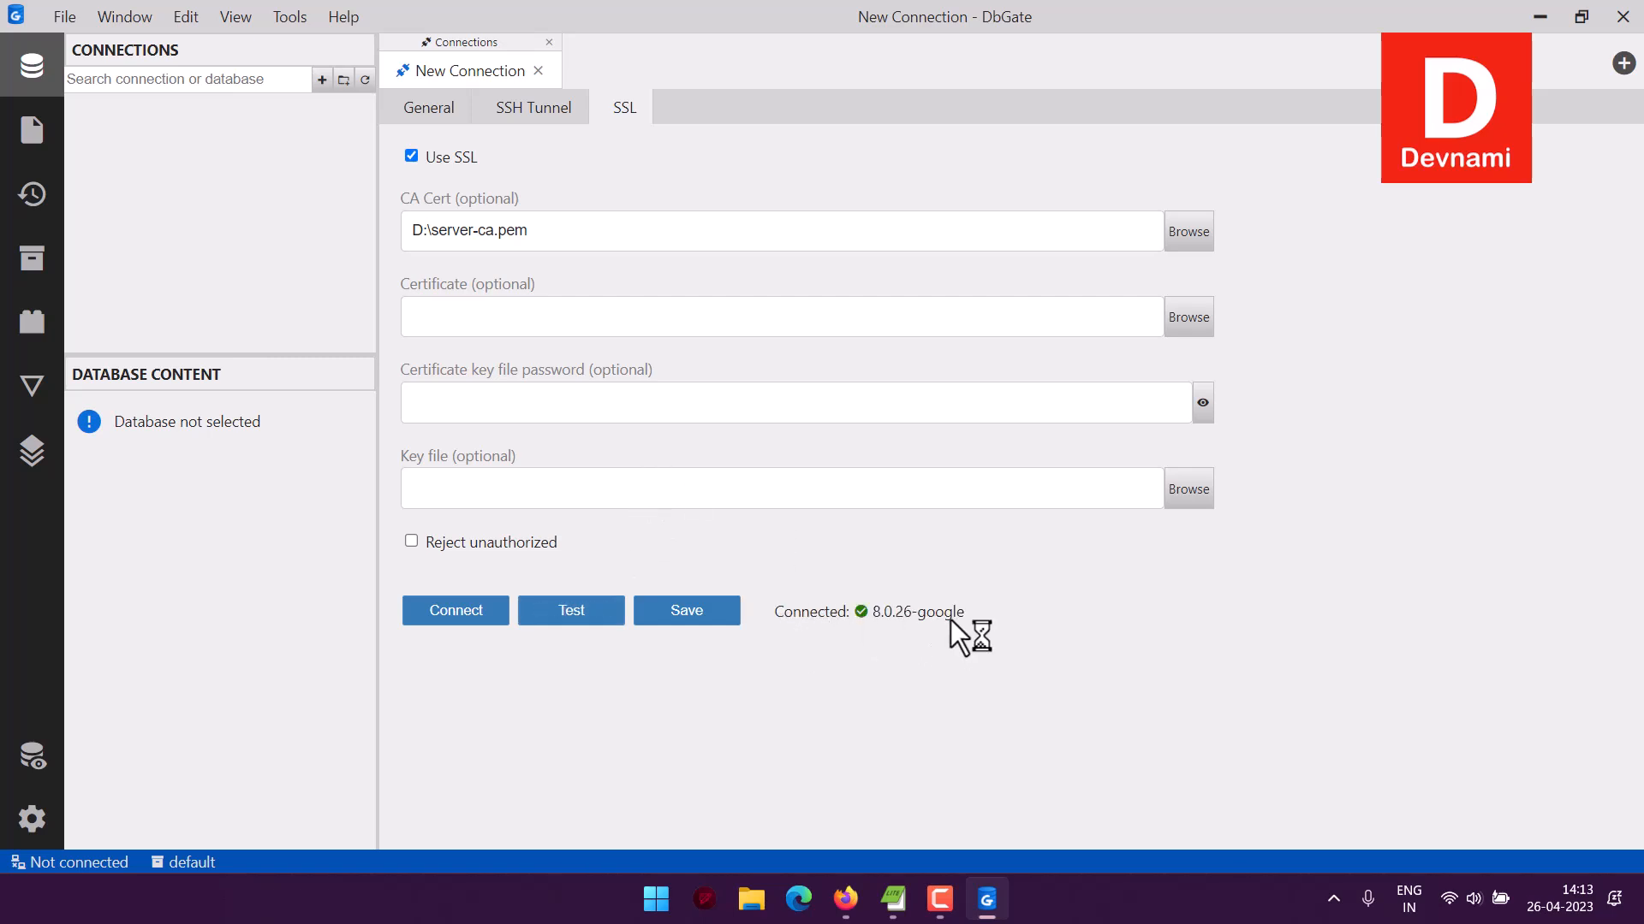
pyautogui.click(415, 111)
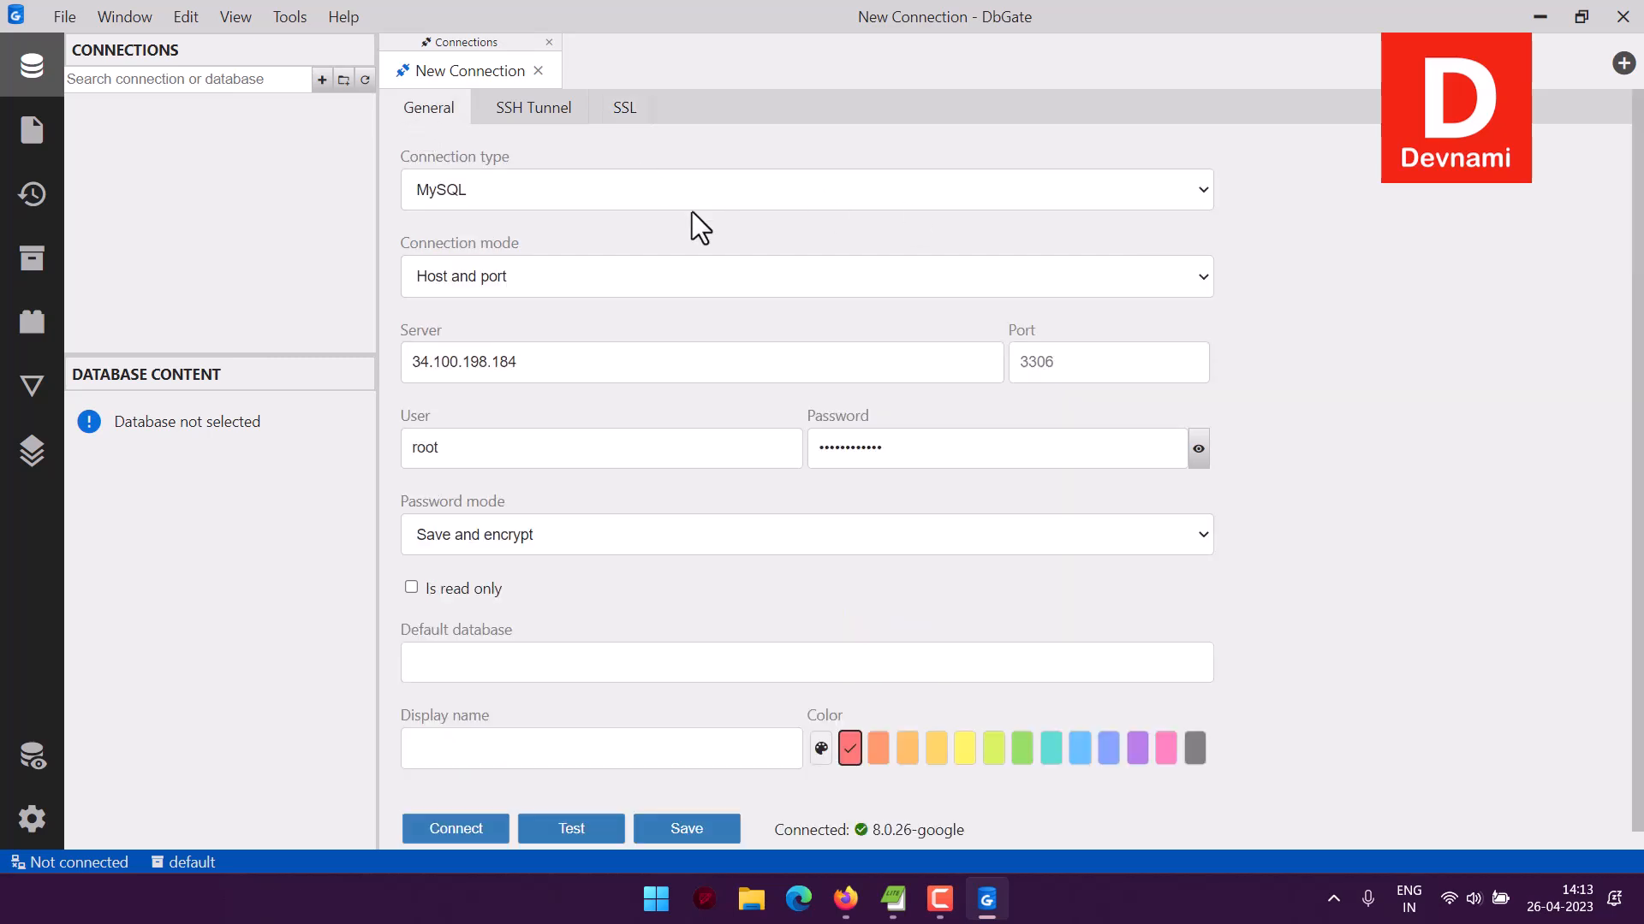
pyautogui.scroll(-1, 1248, 457)
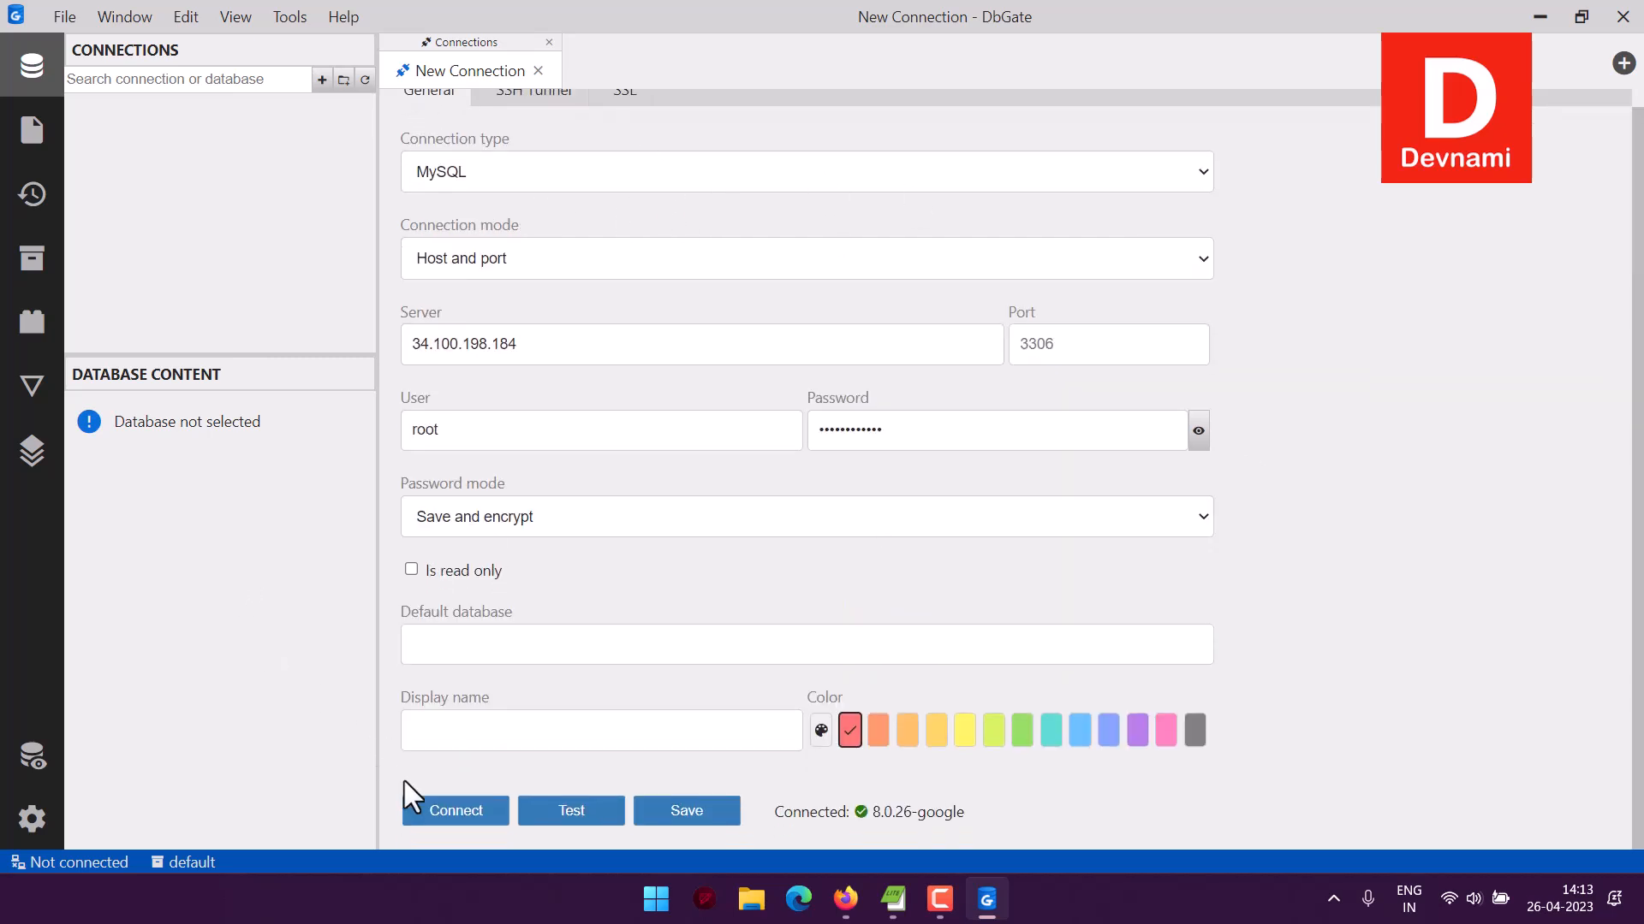
pyautogui.click(446, 817)
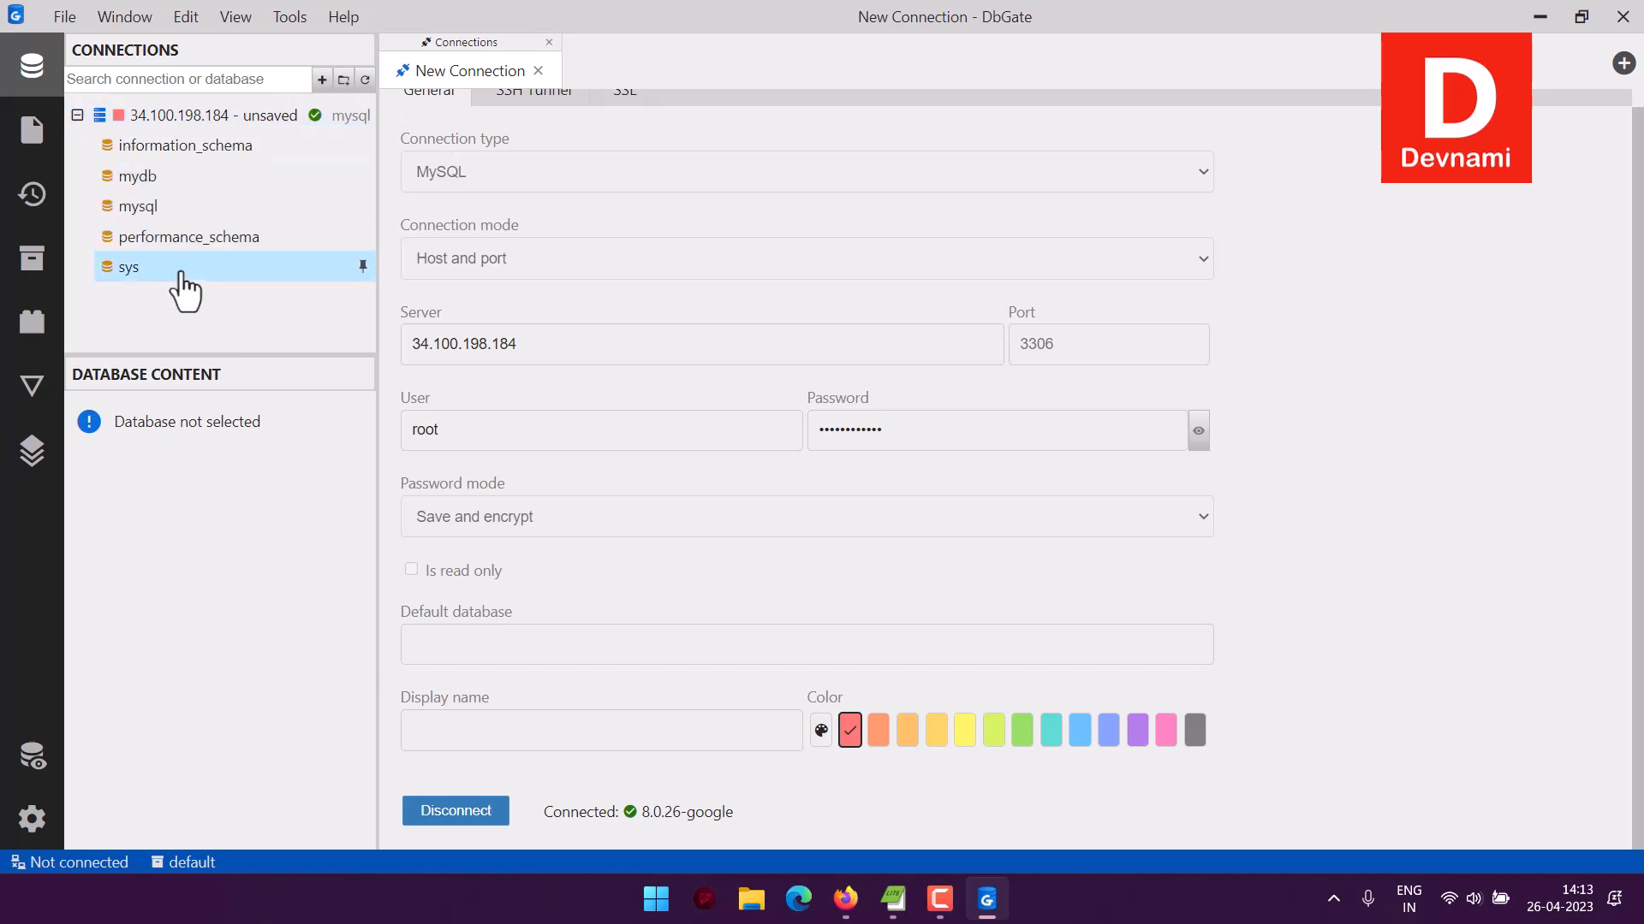
pyautogui.click(538, 70)
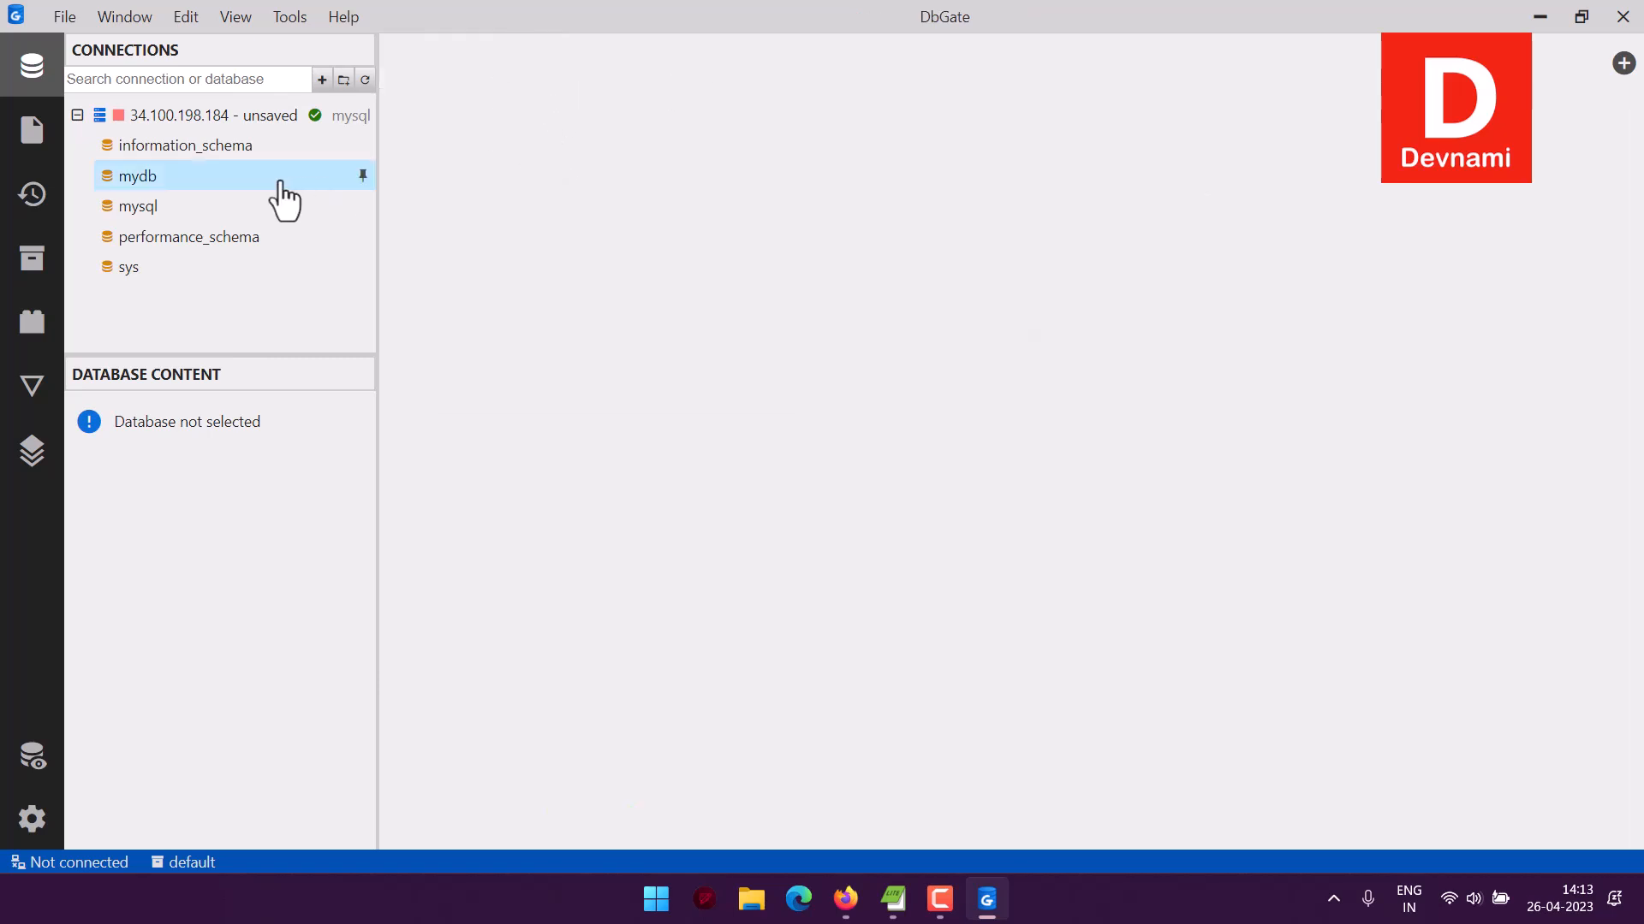
# Open the people table of the mydb database and hide the column list beside its data.
pyautogui.click(152, 178)
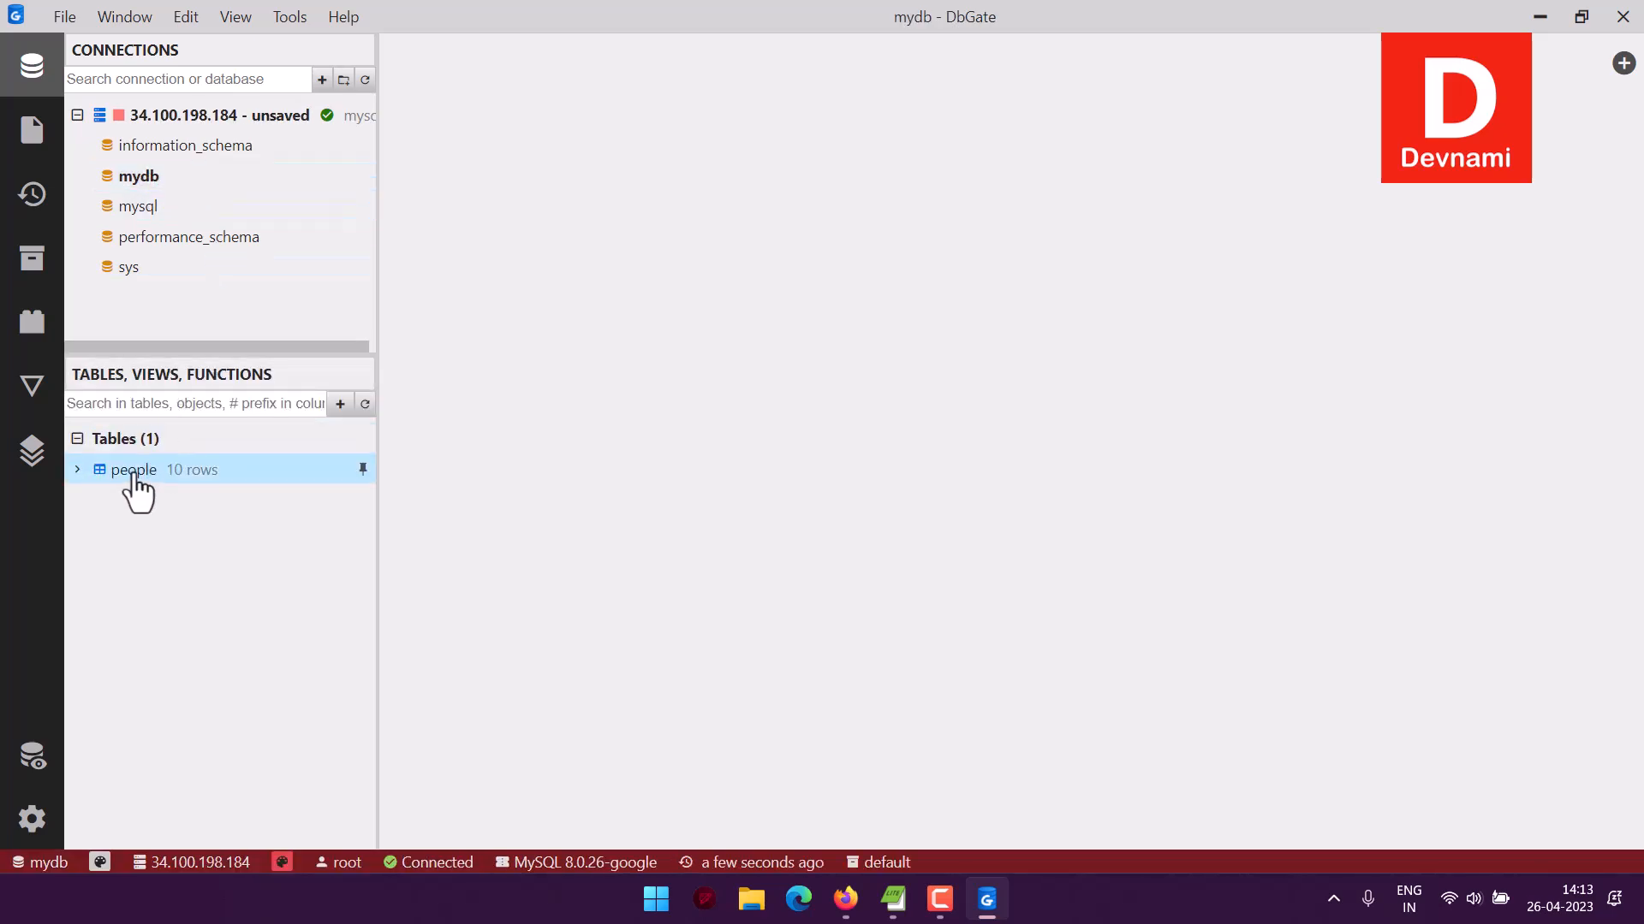
pyautogui.click(177, 470)
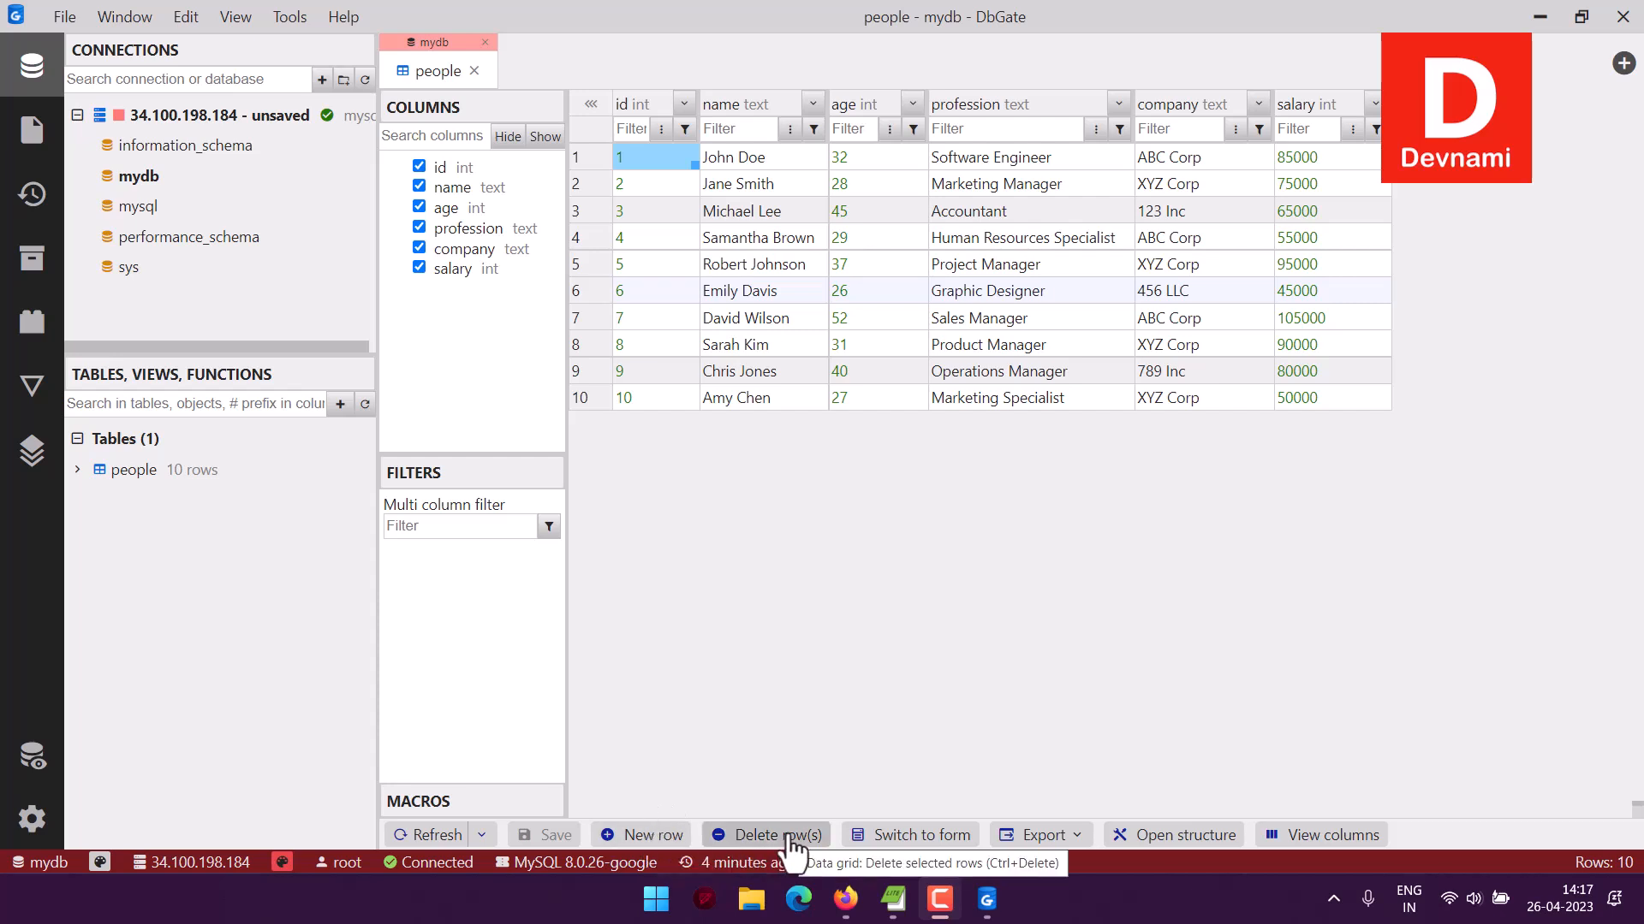
pyautogui.click(1337, 836)
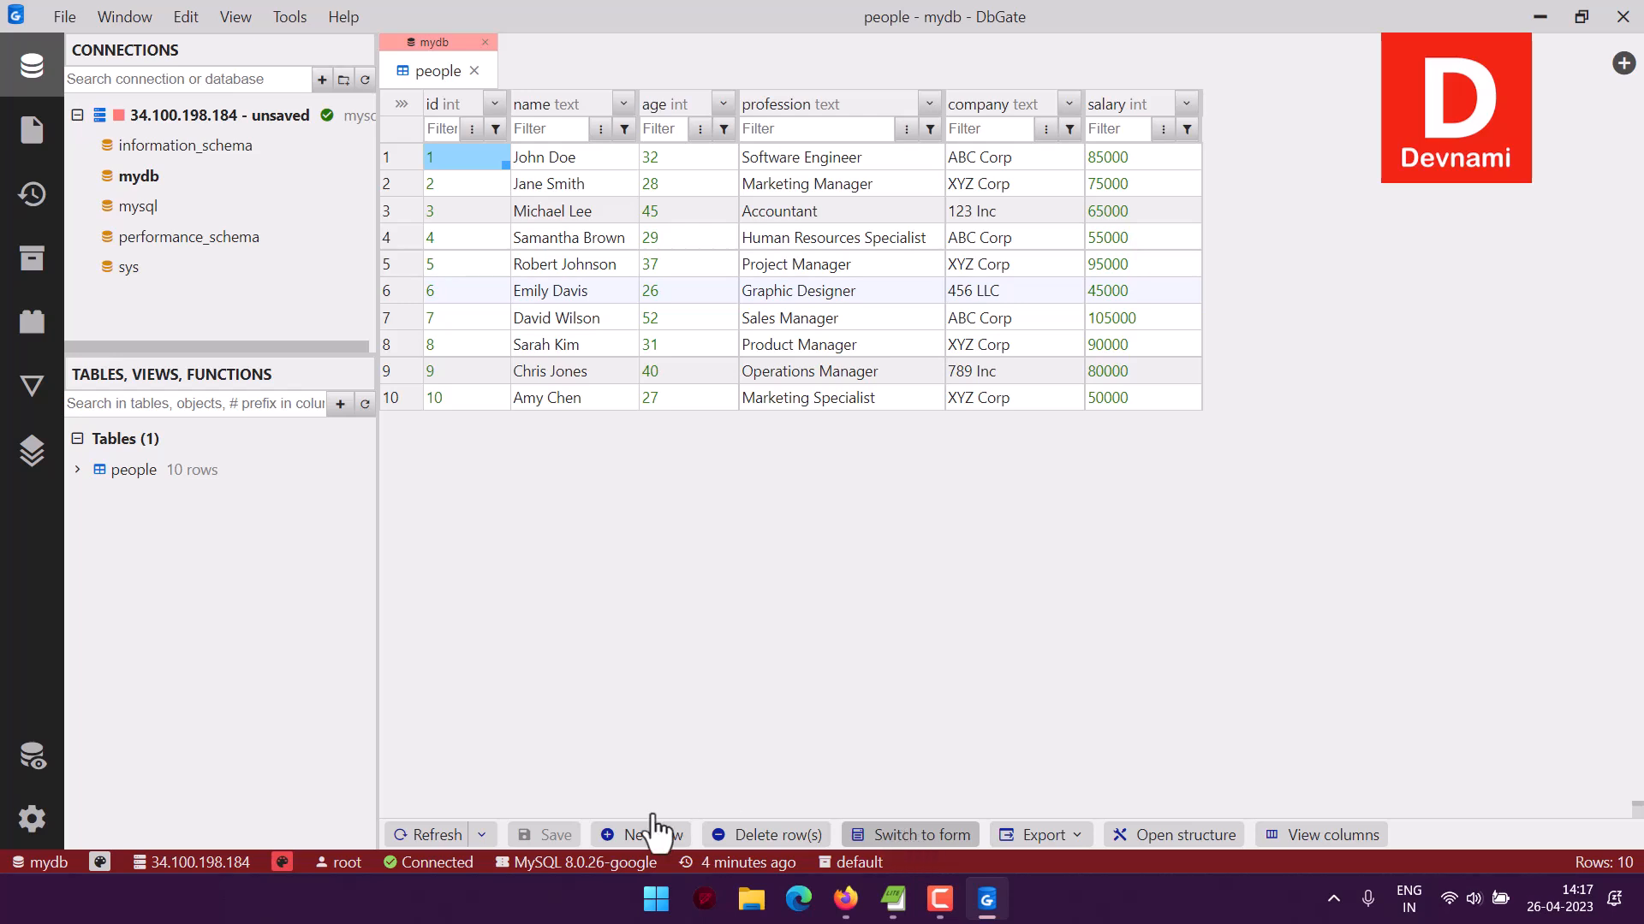
# Add an empty row 11 to the people table and delete that row again without saving.
pyautogui.click(637, 836)
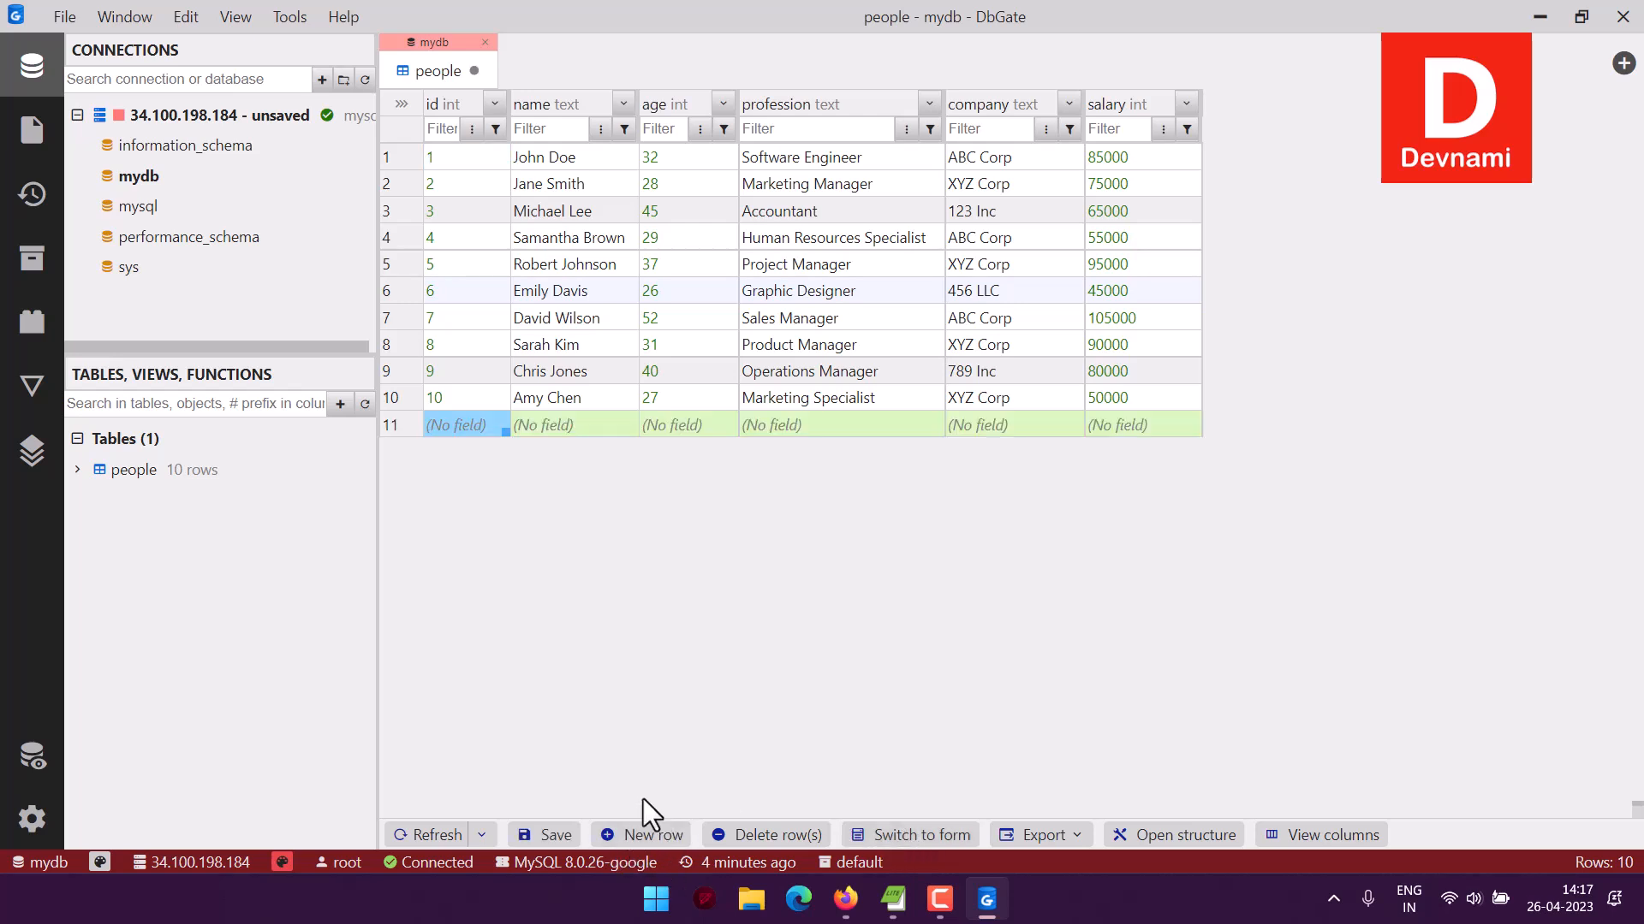
pyautogui.click(449, 421)
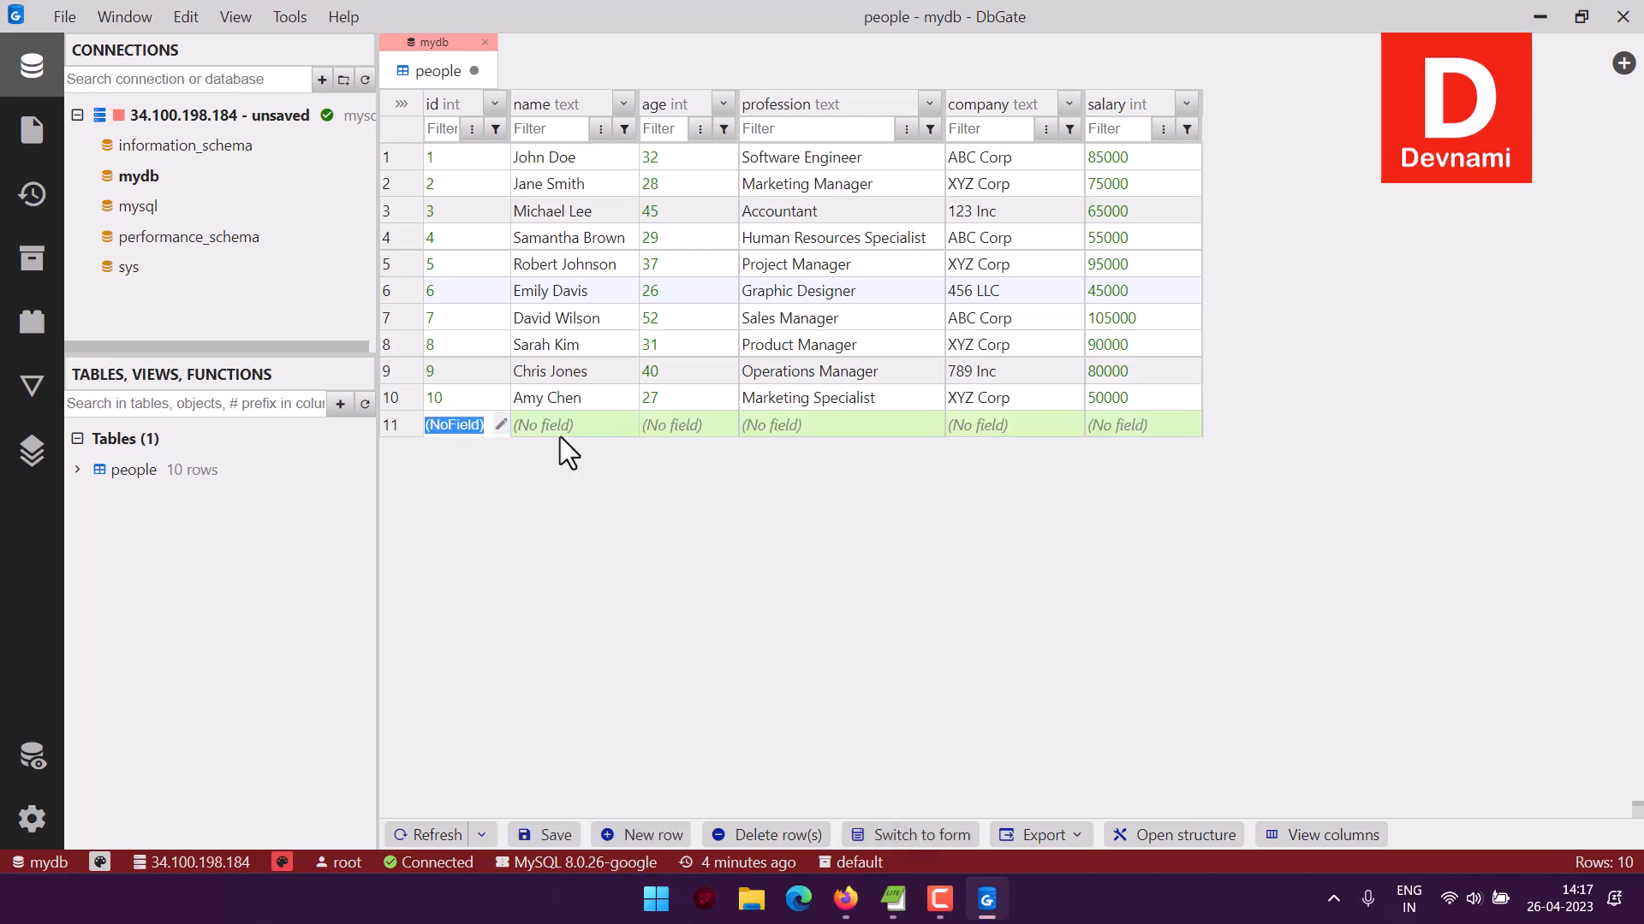
pyautogui.click(581, 476)
pyautogui.click(399, 425)
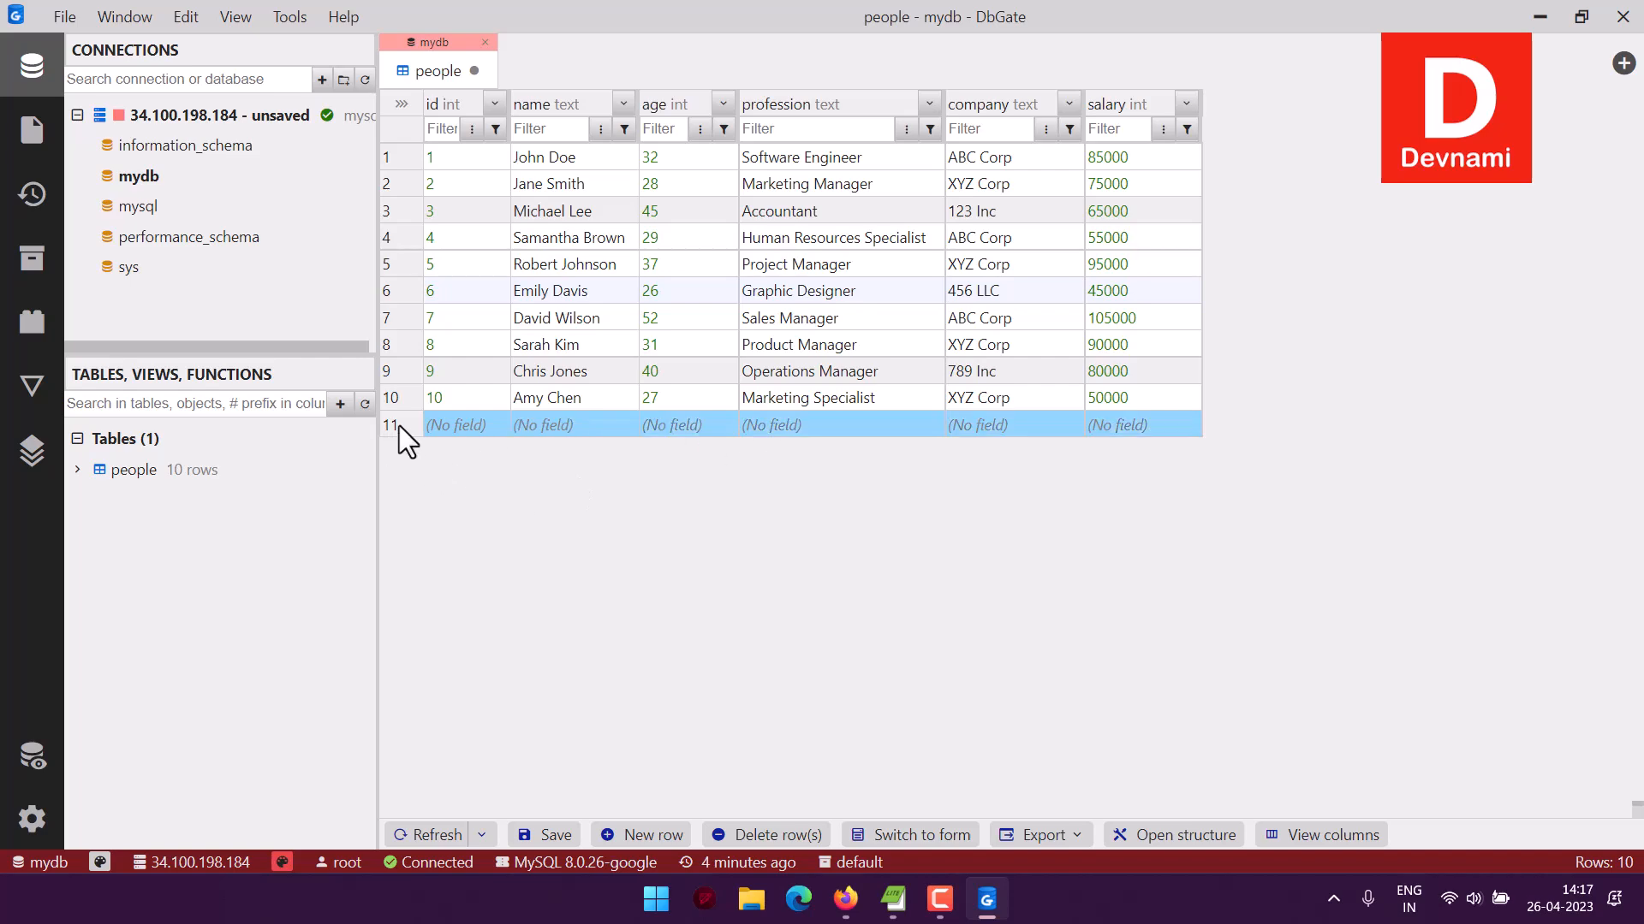
pyautogui.rightClick(399, 424)
pyautogui.click(1004, 572)
pyautogui.click(767, 834)
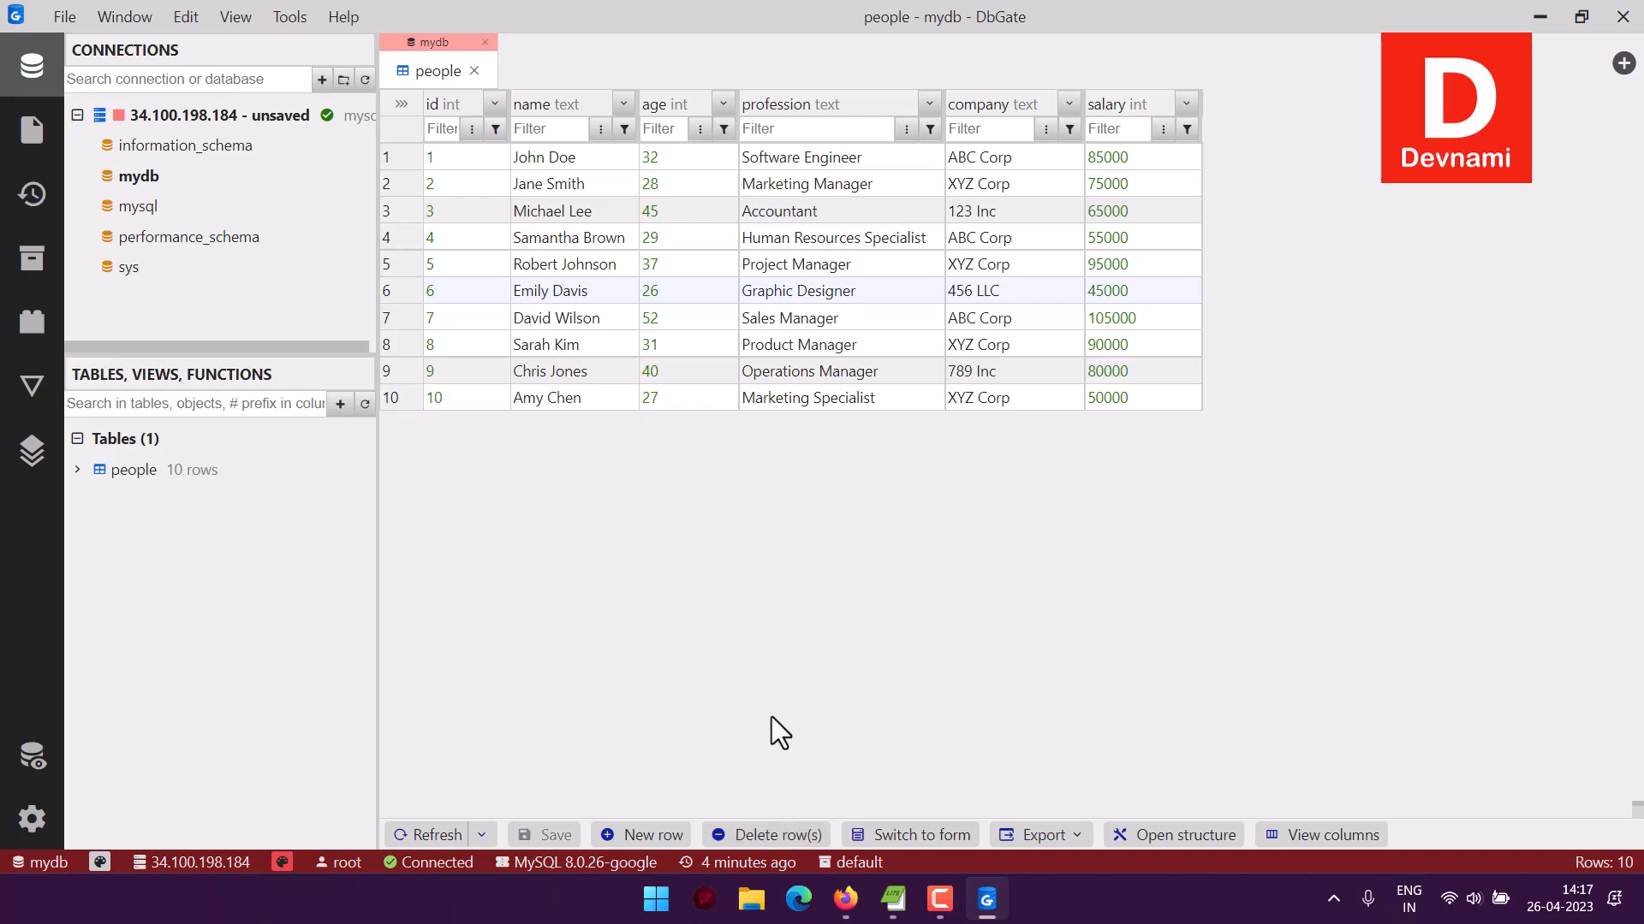